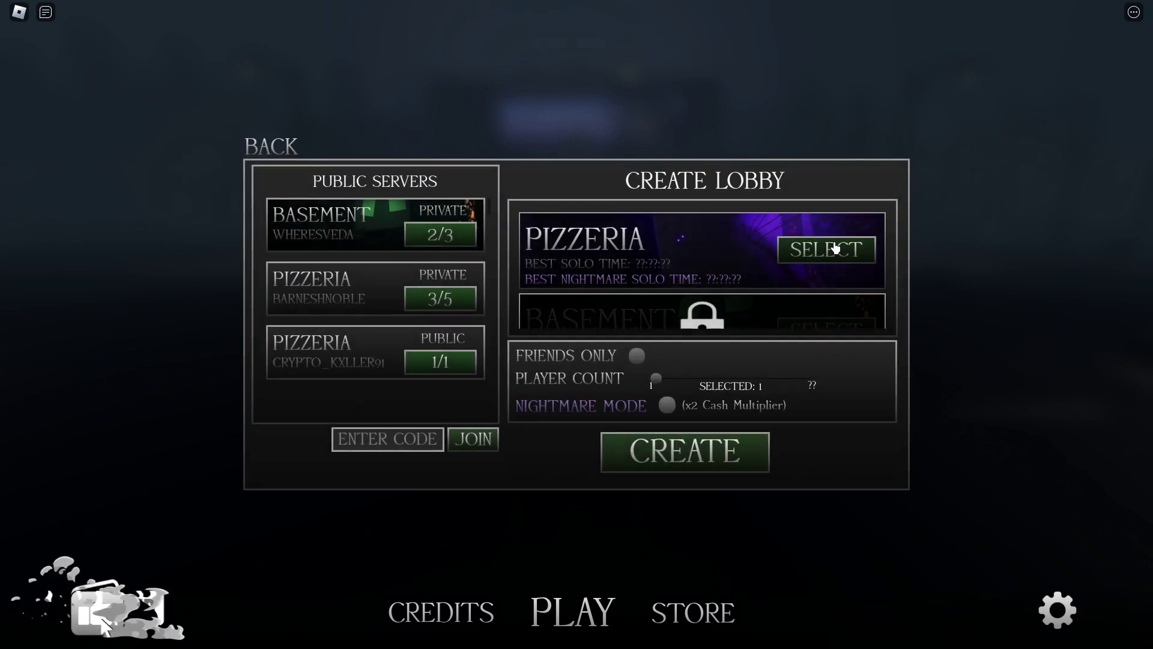
Select the Pizzeria map for a new friends-only solo lobby.
click(835, 250)
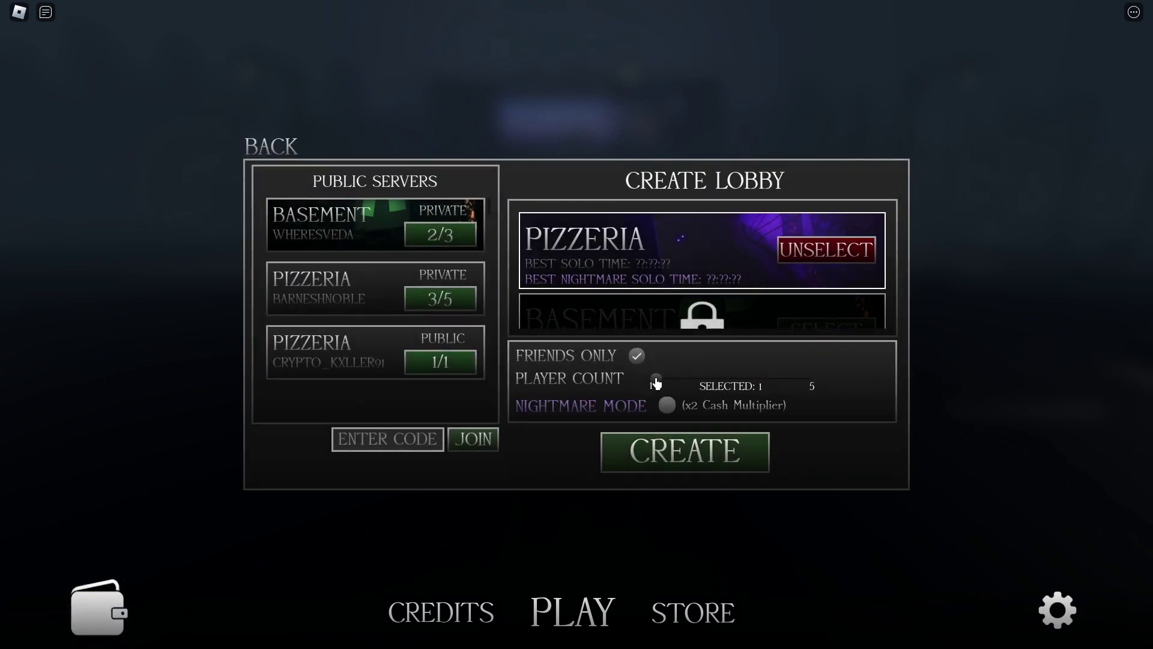
Create the private Pizzeria lobby and start the match.
click(618, 453)
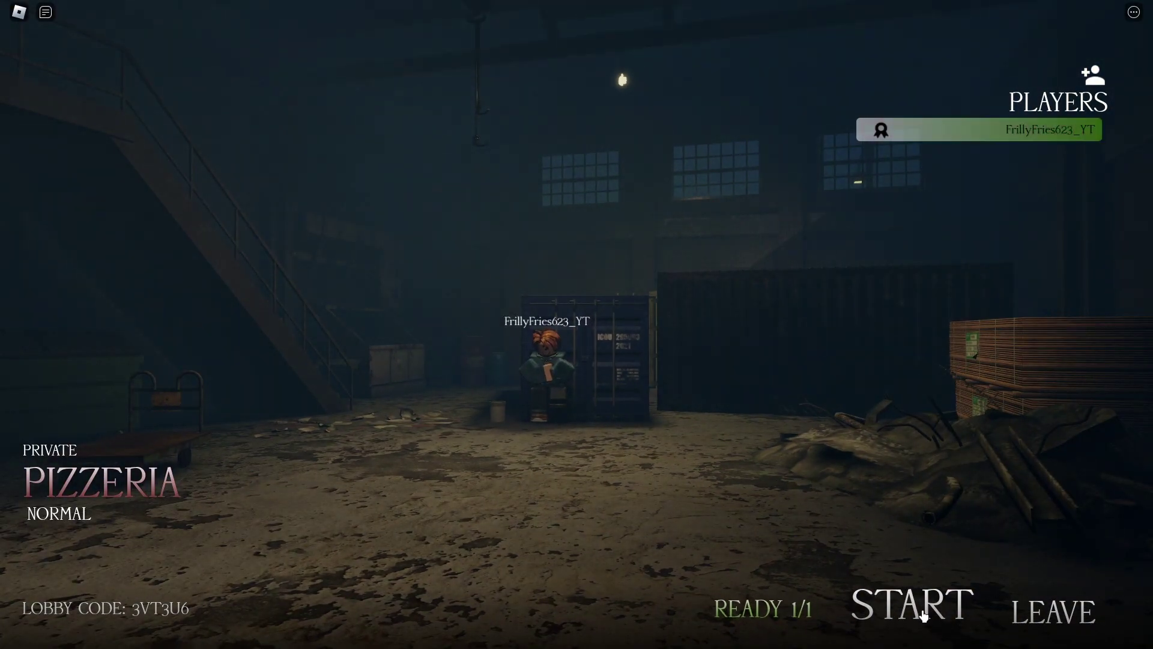
click(923, 616)
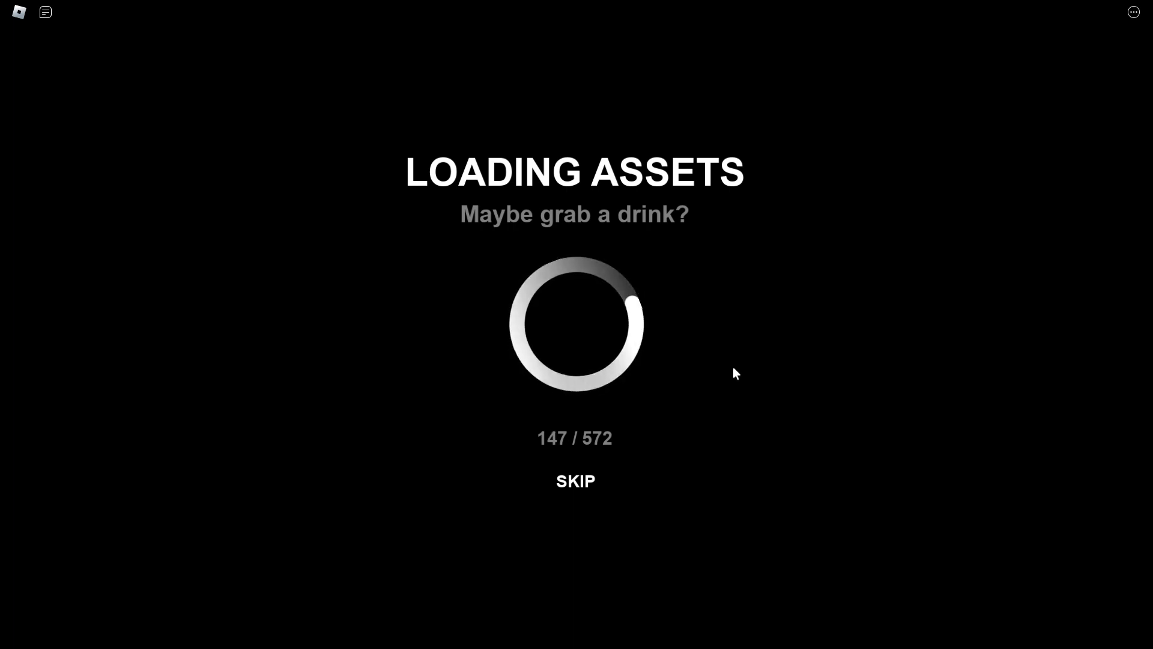
Turn up the game volume in Roblox settings, then close the menu.
key(Escape)
click(482, 122)
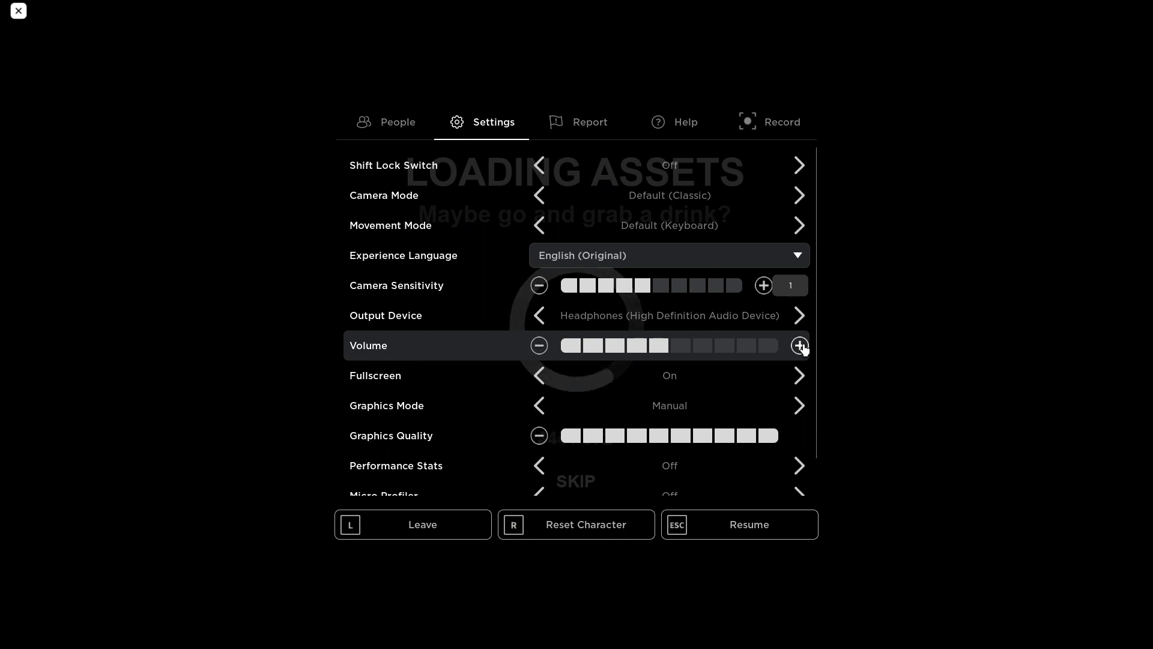
scroll(631, 405, down, 1)
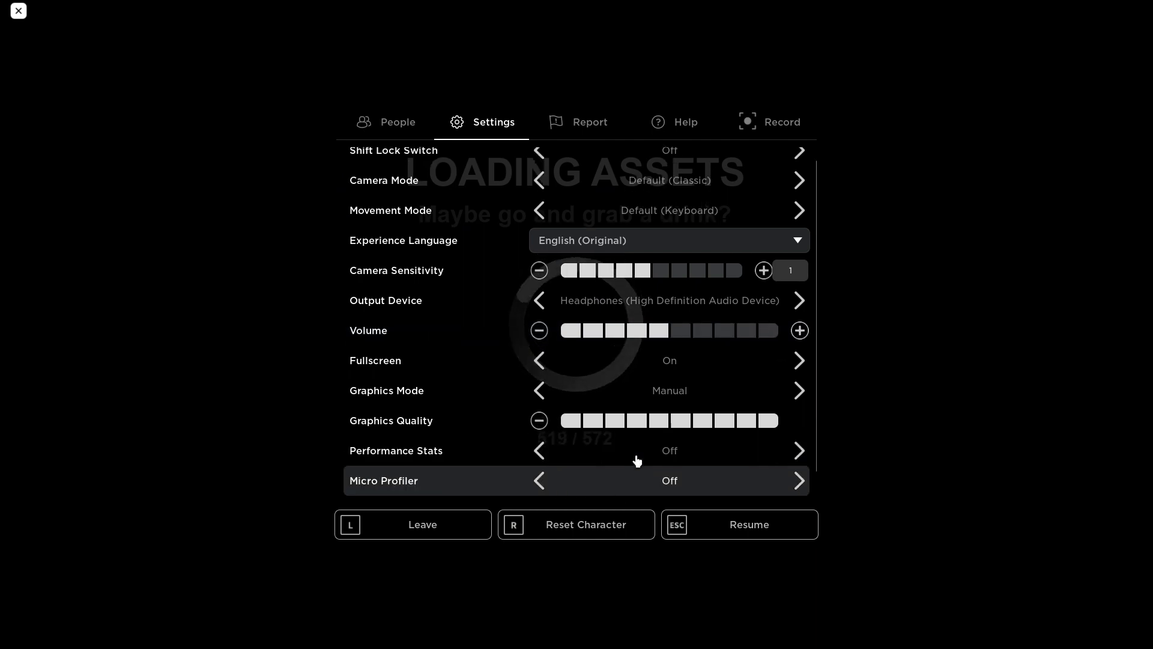
key(Escape)
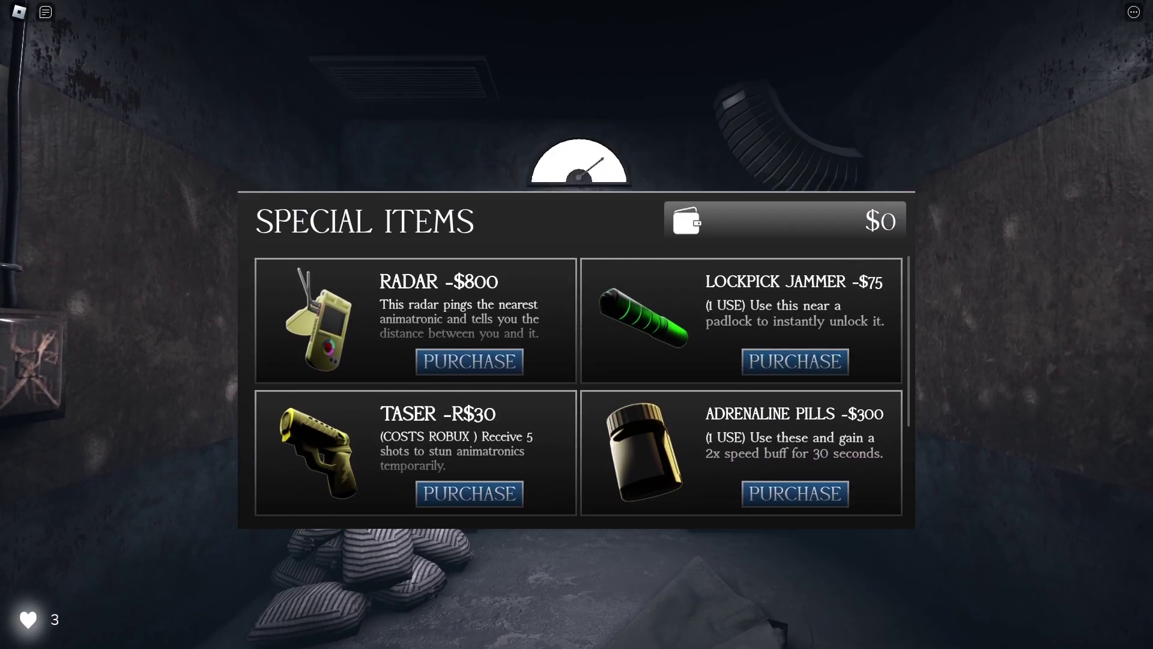
Leave the shop without buying anything and walk out of the elevator.
click(577, 486)
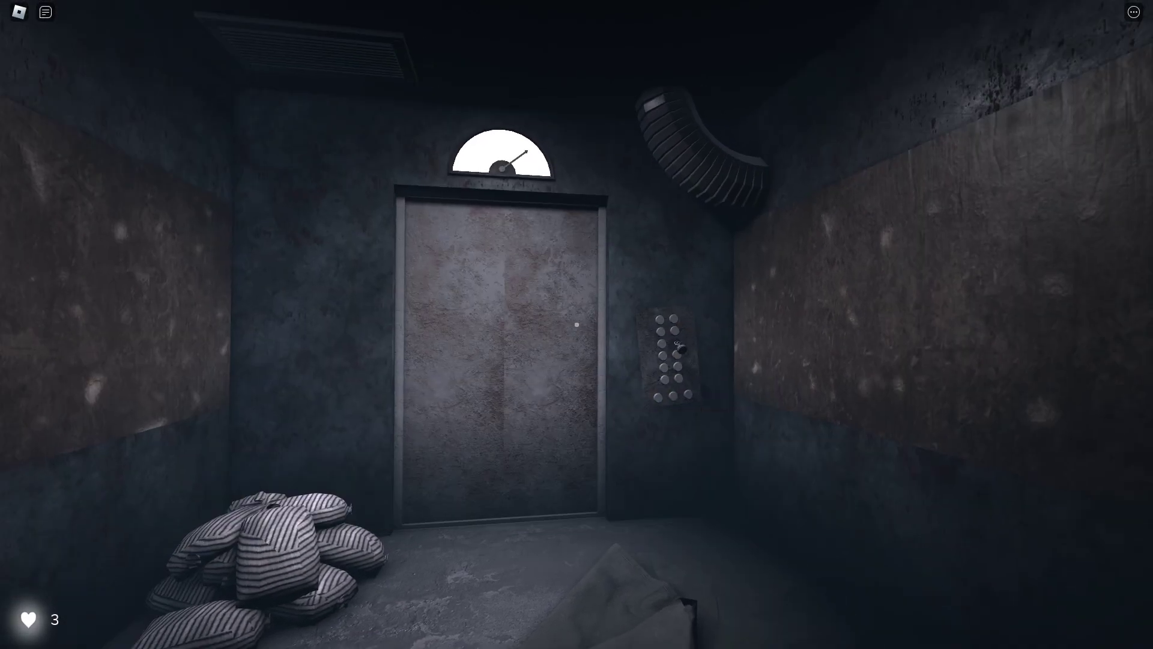
key(w)
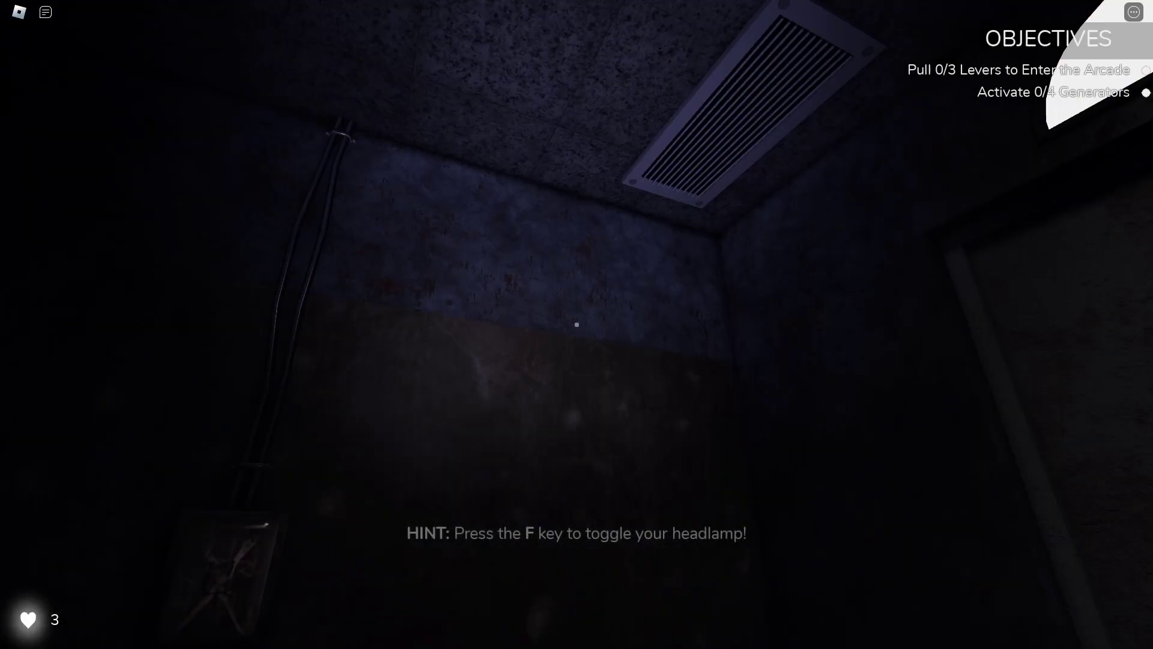
Walk through the arcade room and down the hallway to the padlocked door.
key(w)
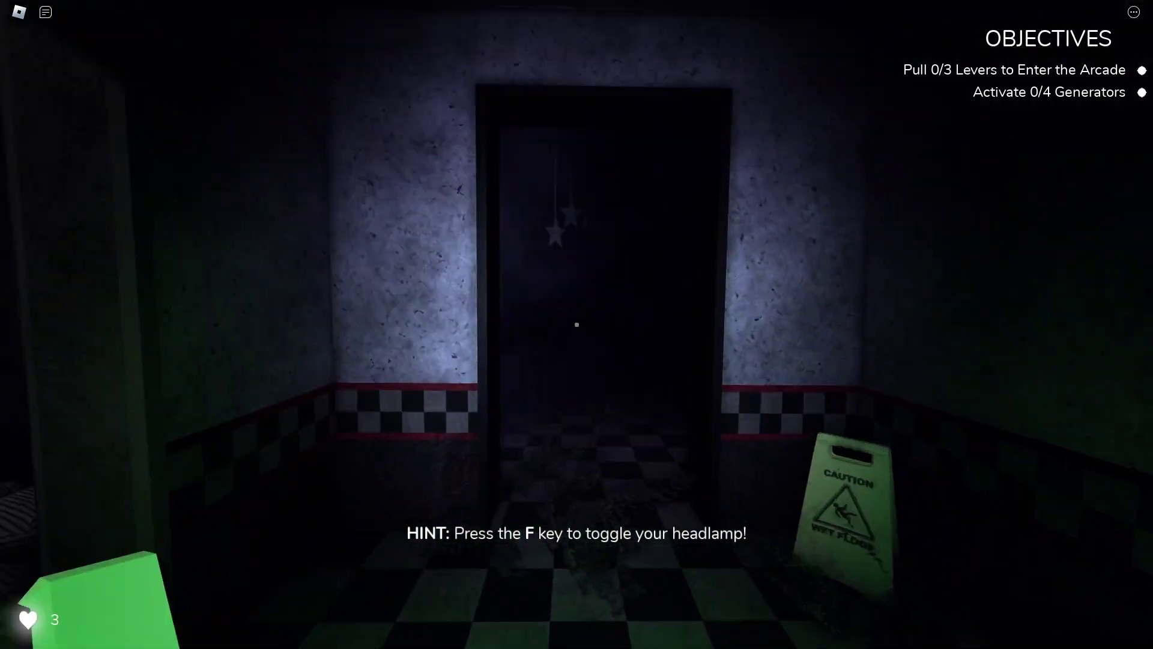
key(w)
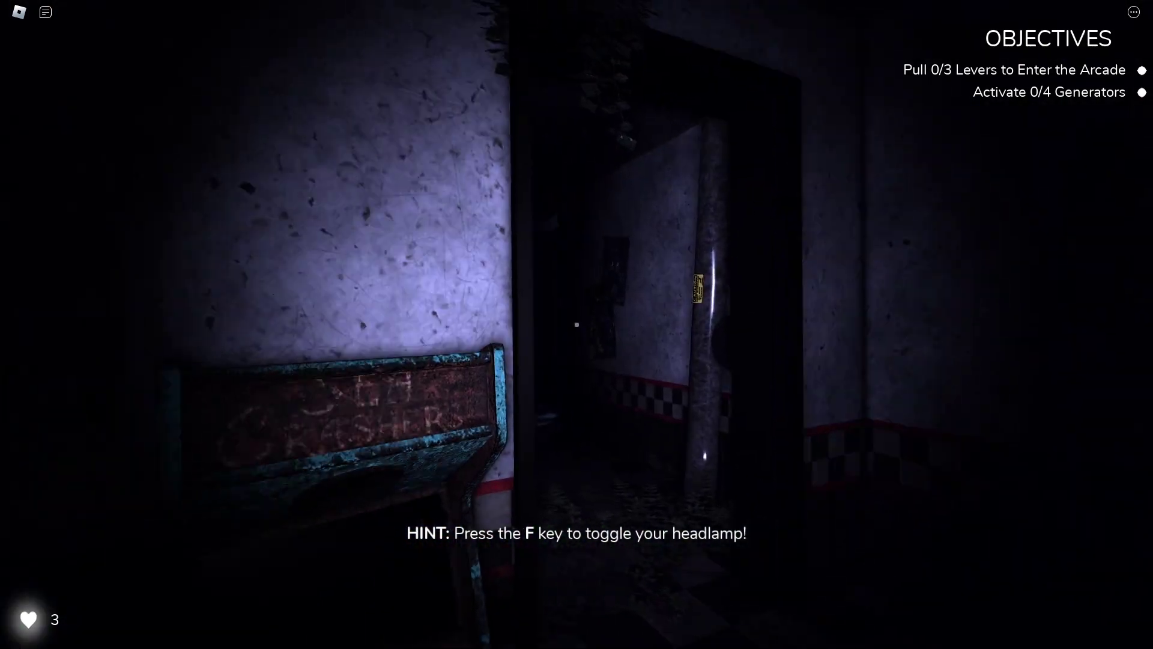
key(w)
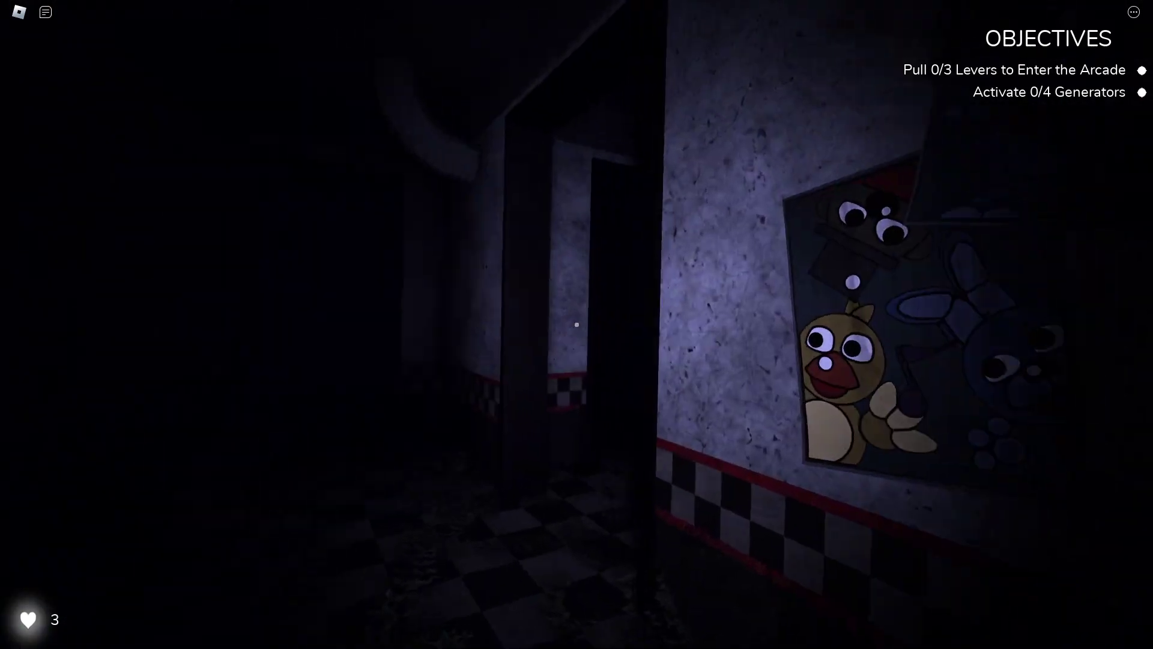
key(w)
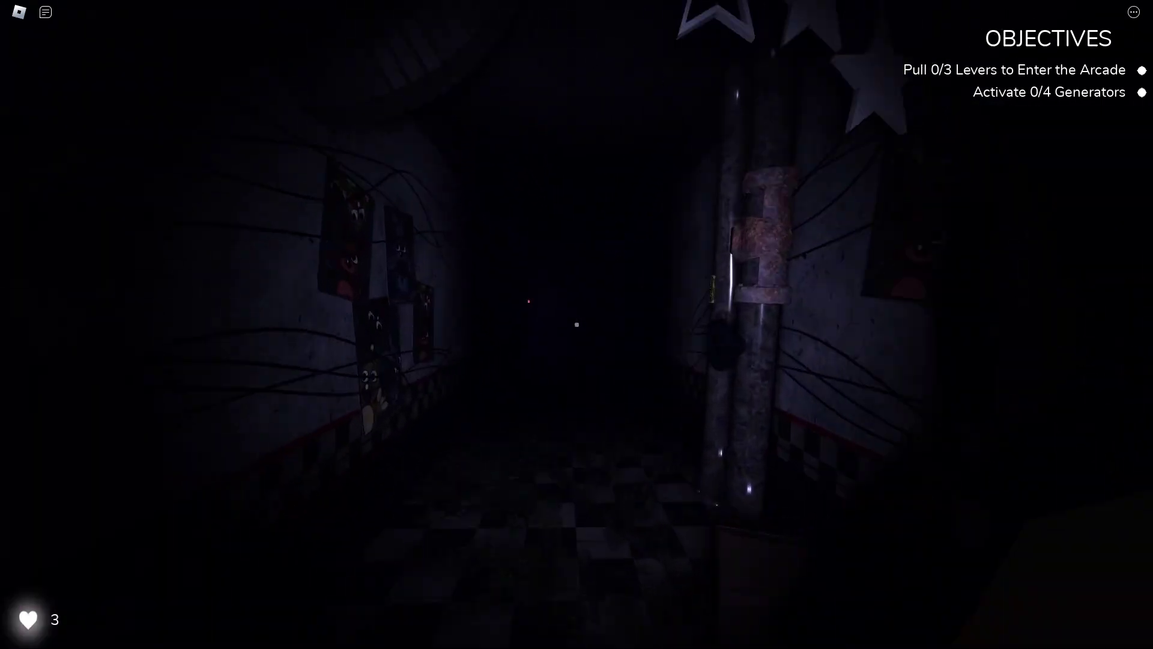
key(w)
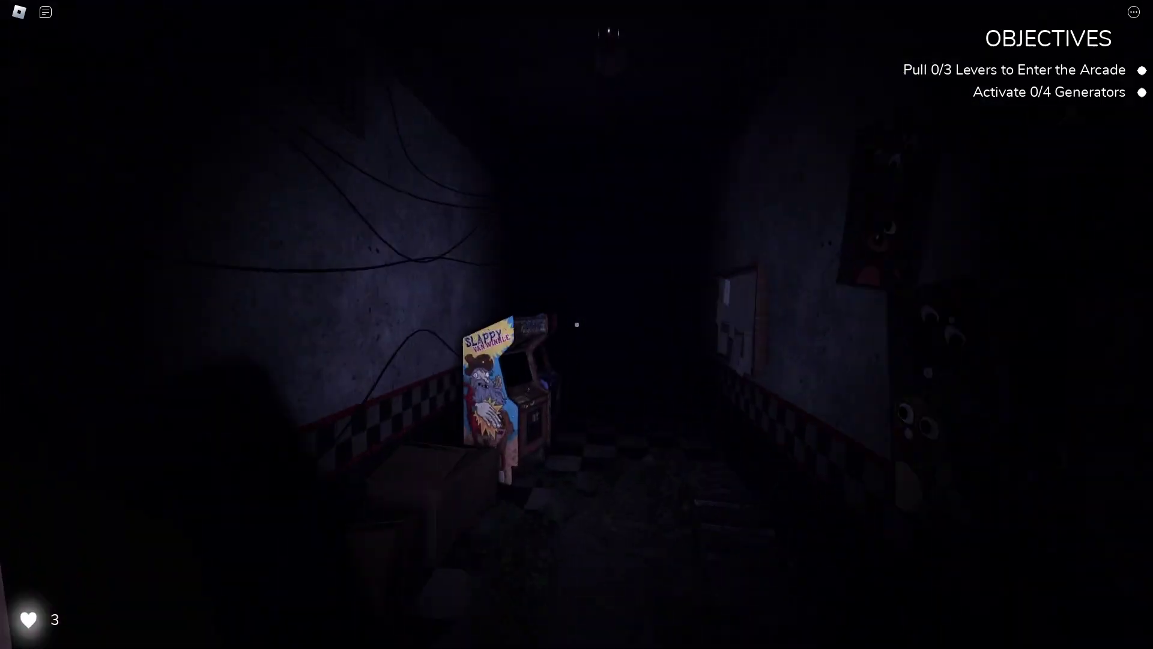
key(w)
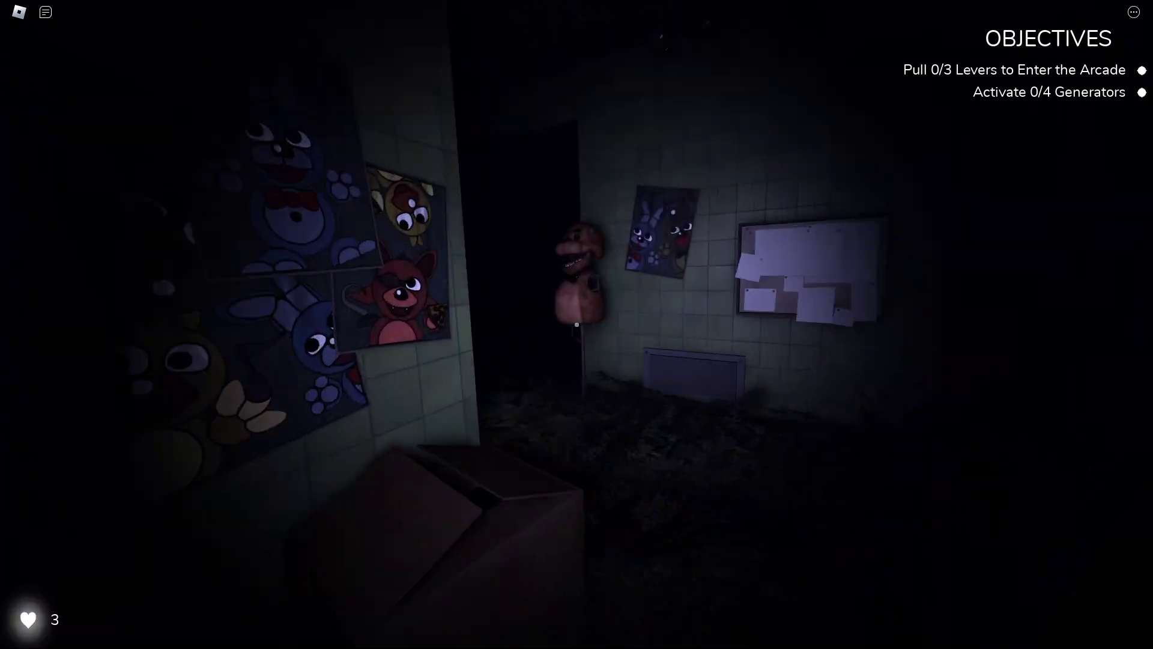
Pick the padlock open by stopping the needle on each target.
key(e)
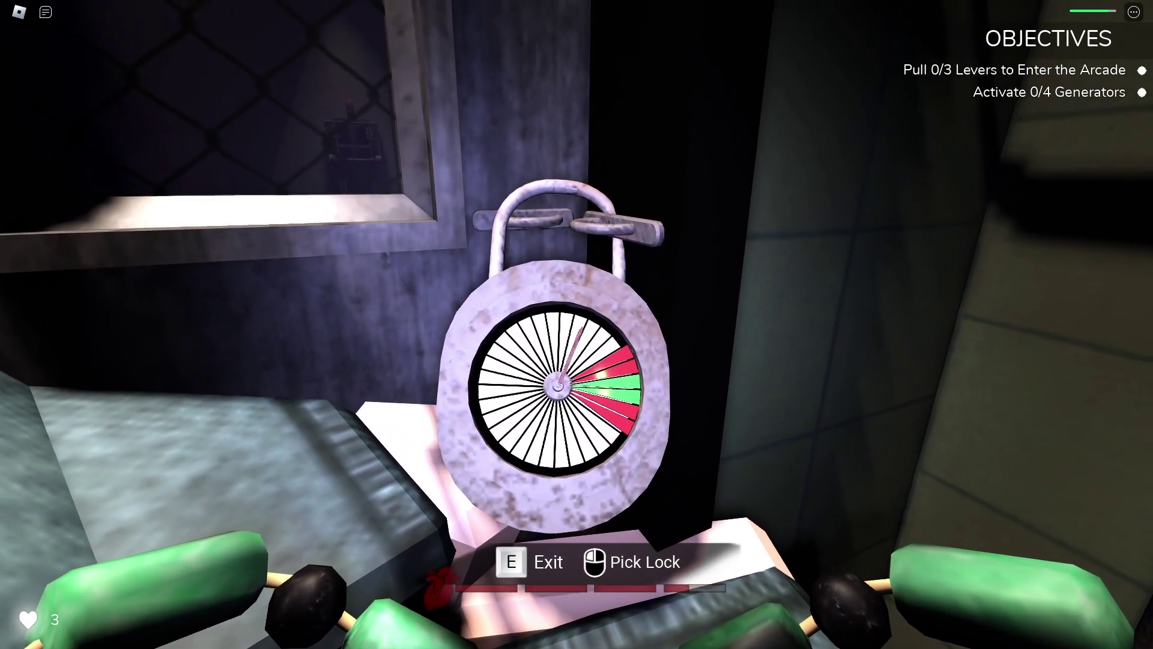
click(577, 378)
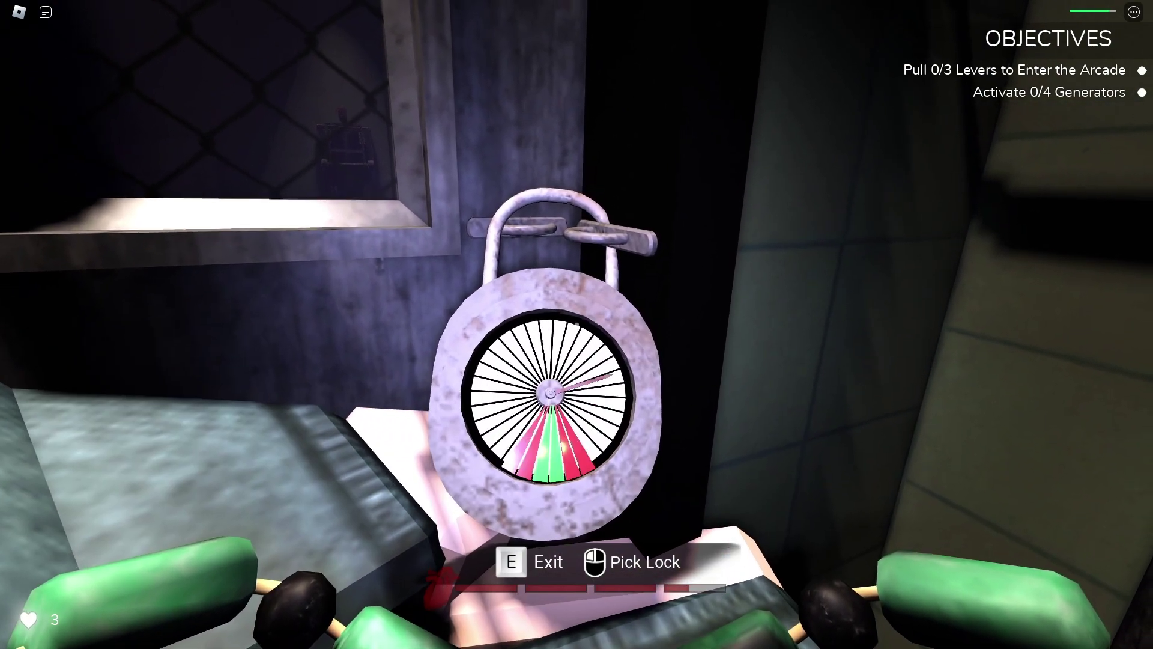
click(577, 378)
key(e)
Pull the wall lever, bringing the objective to 1/3 levers.
key(w)
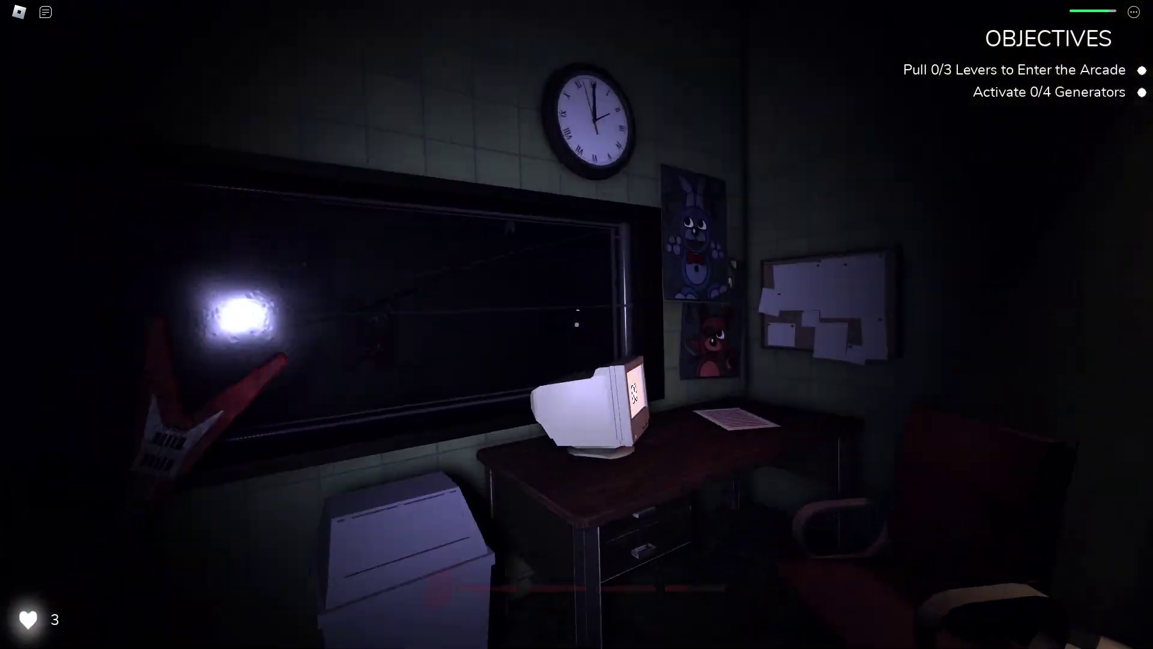
key(e)
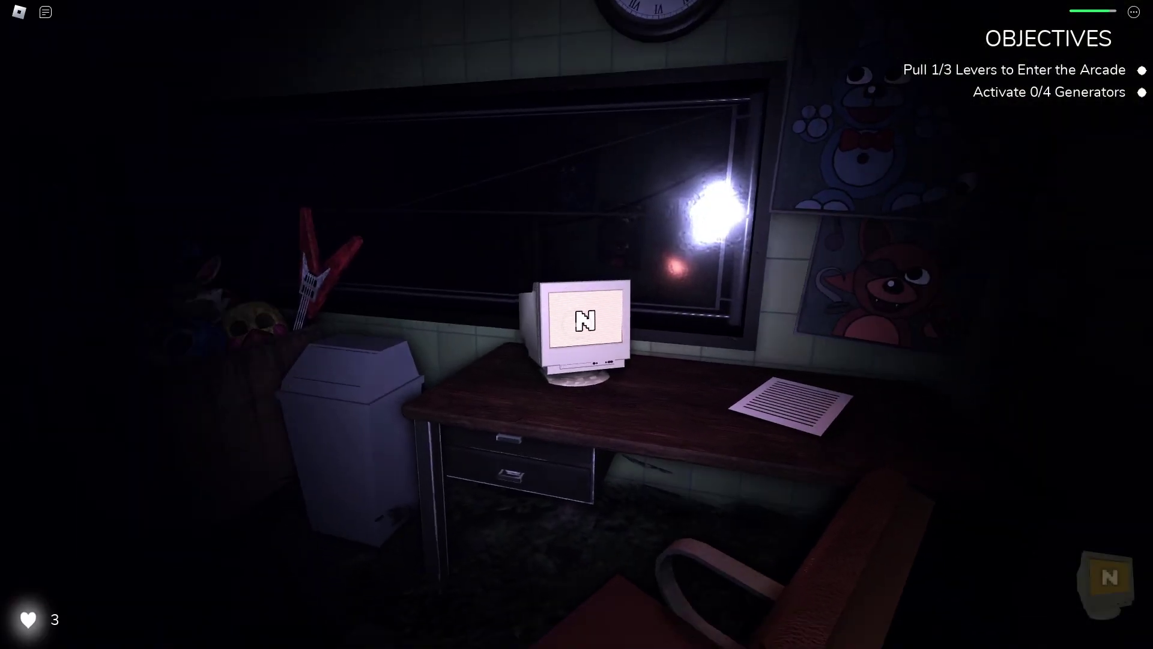
key(w)
Walk past Freddy and the neon arcade sign, then hide in a corridor locker.
key(w)
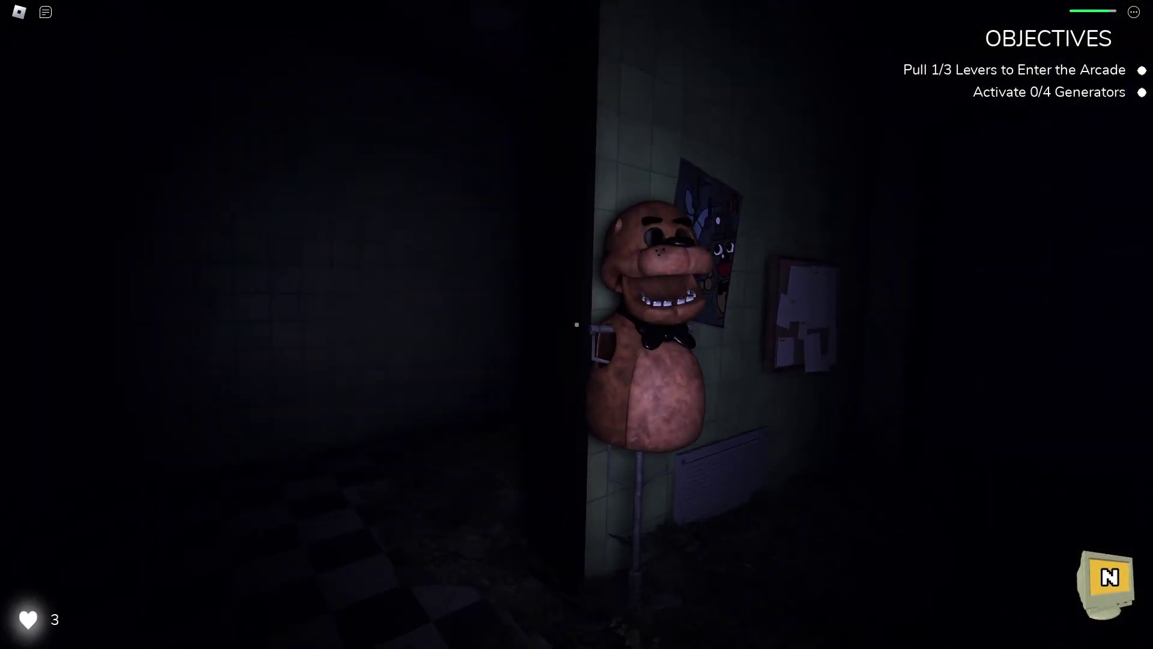
key(w)
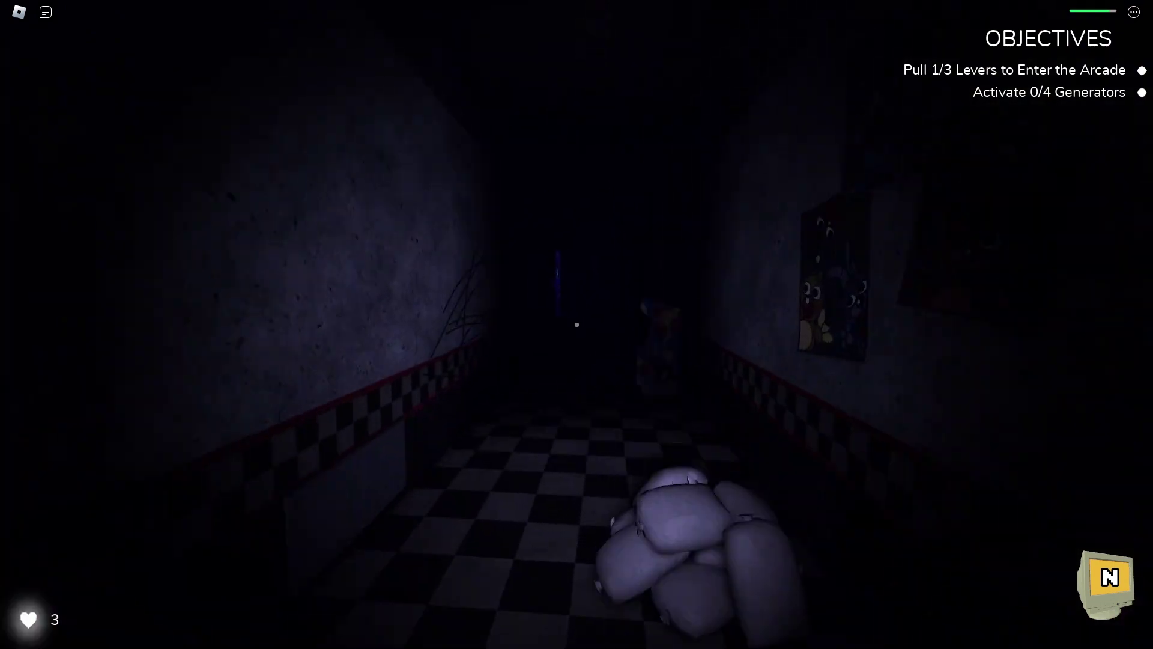
key(w)
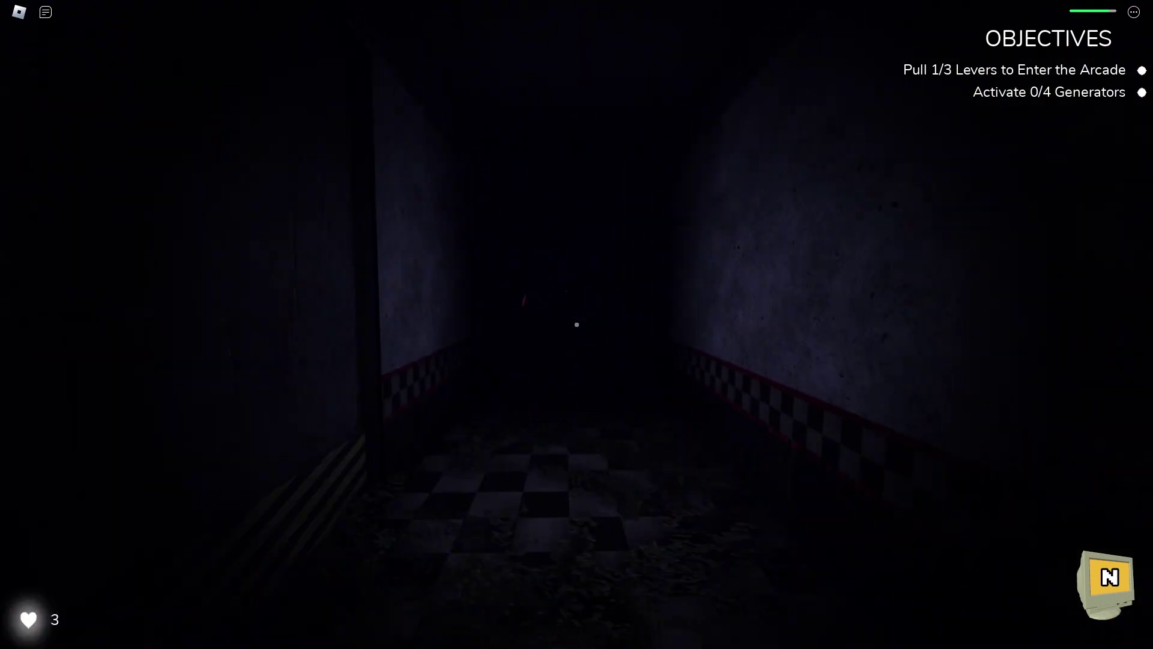
key(w)
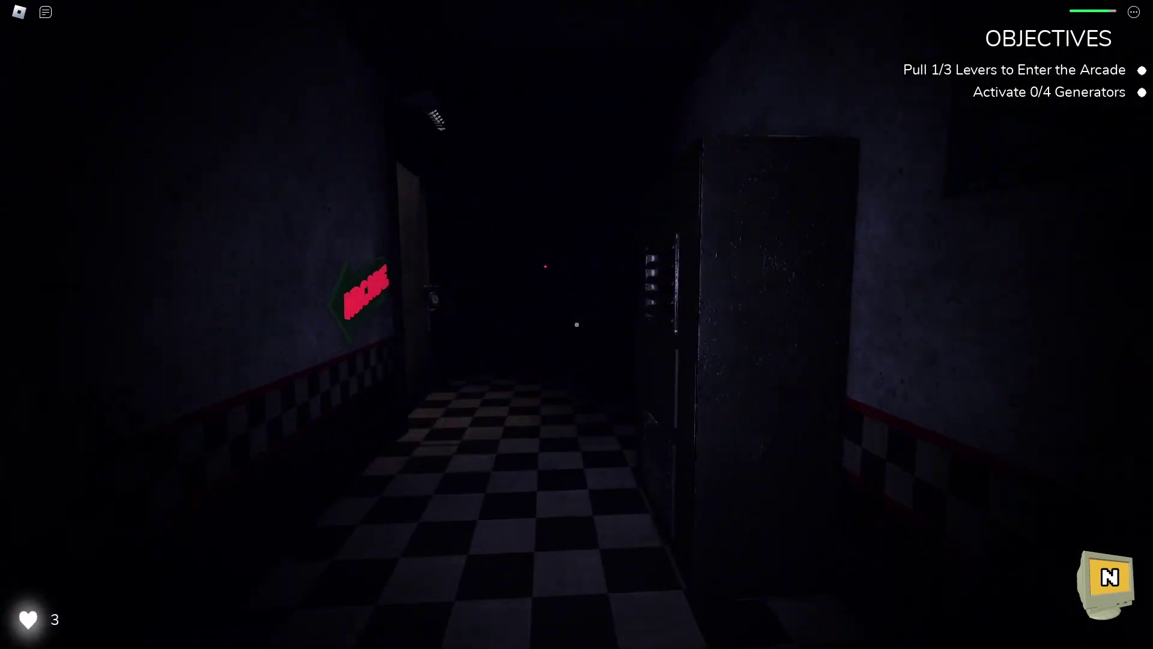
key(w)
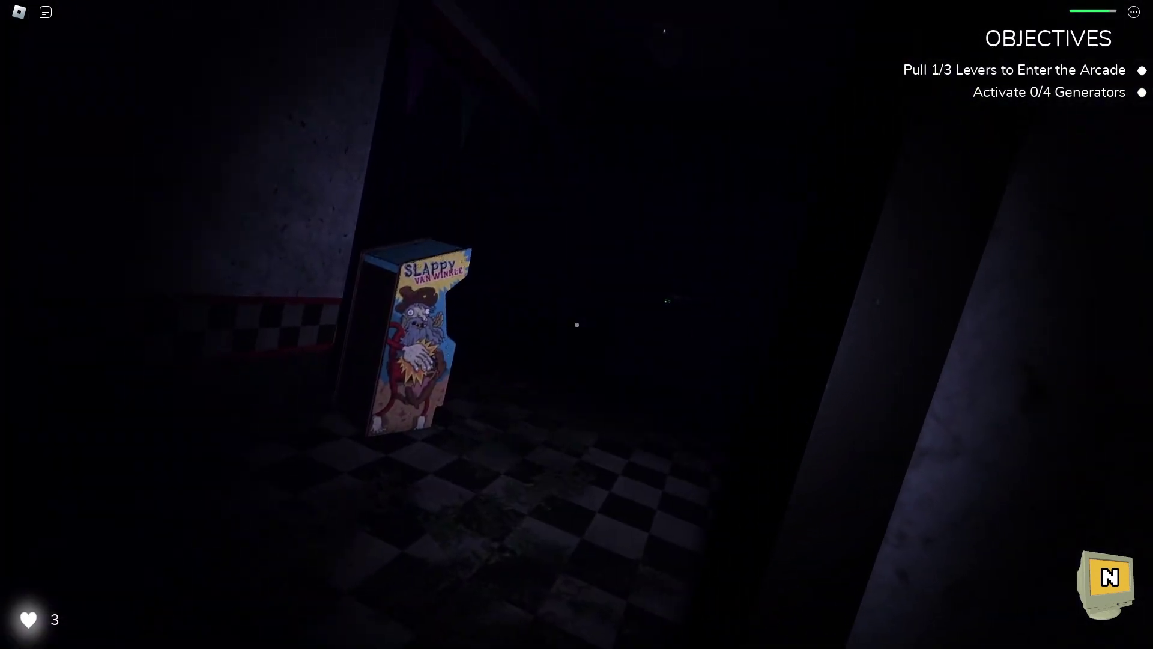
key(w)
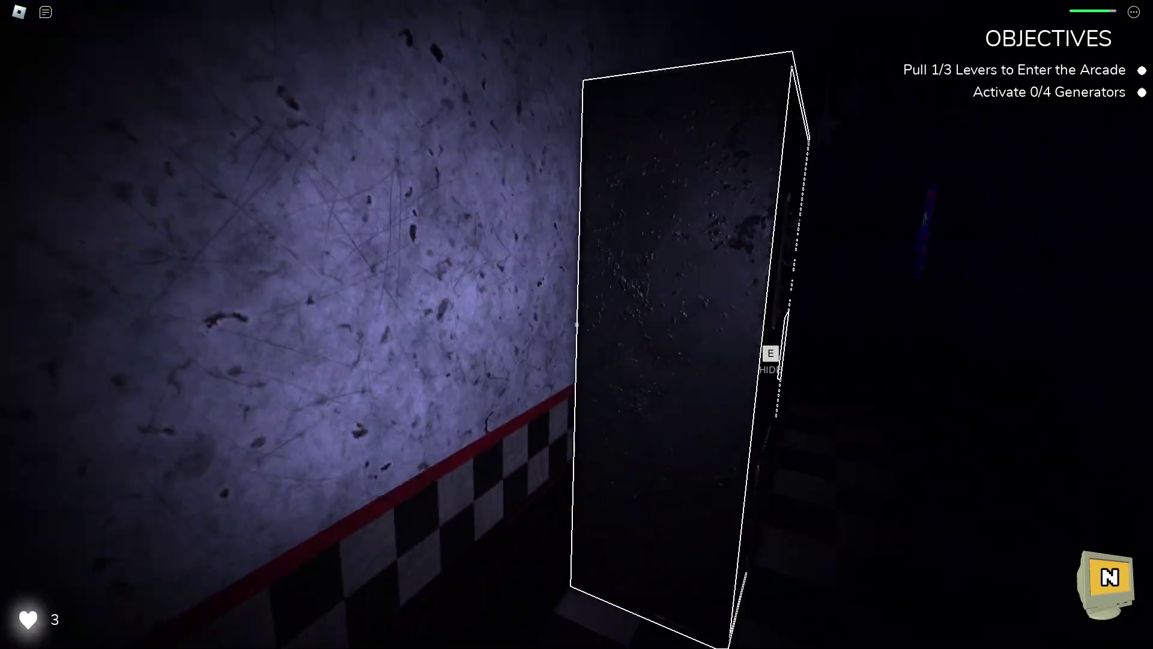
key(w)
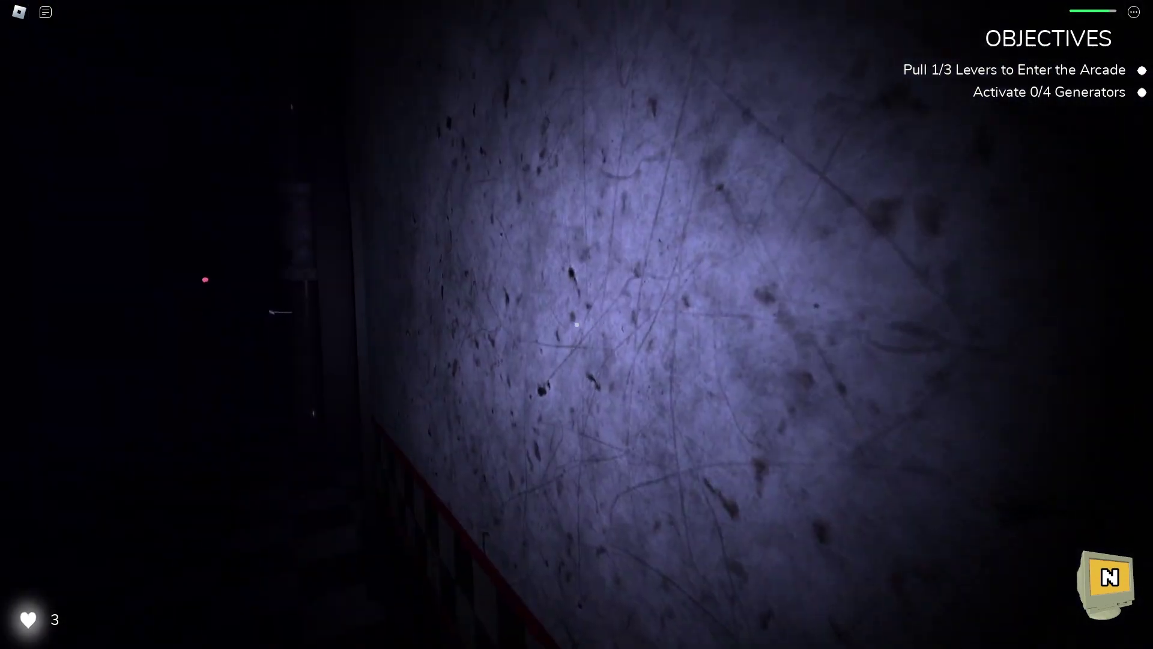
key(w)
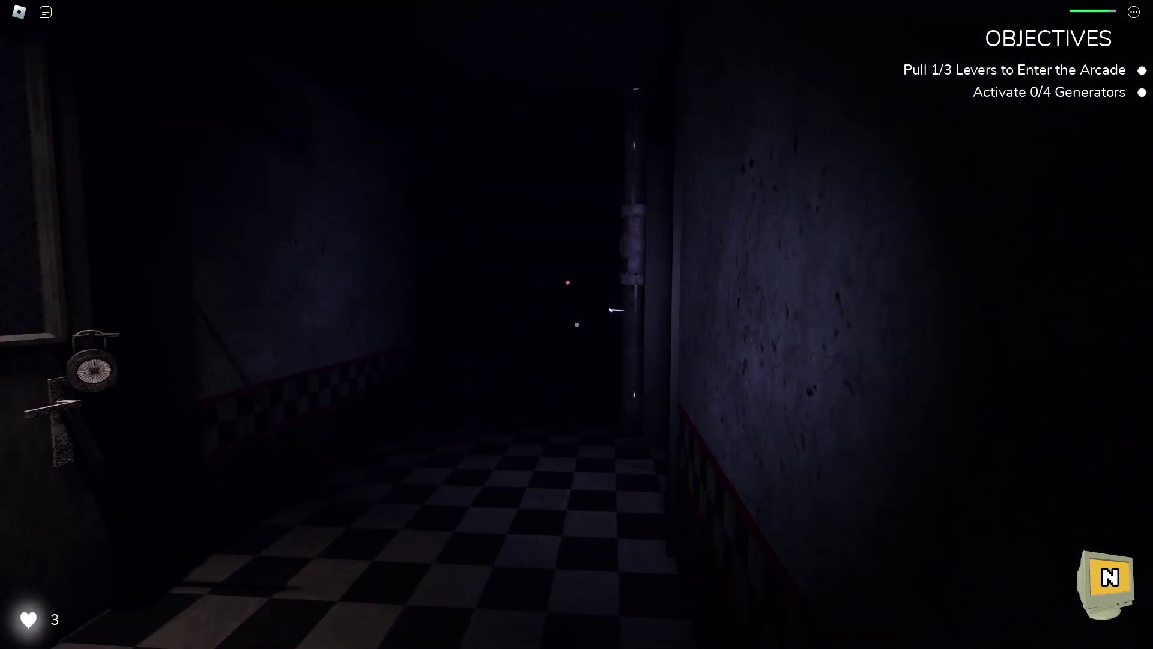
key(w)
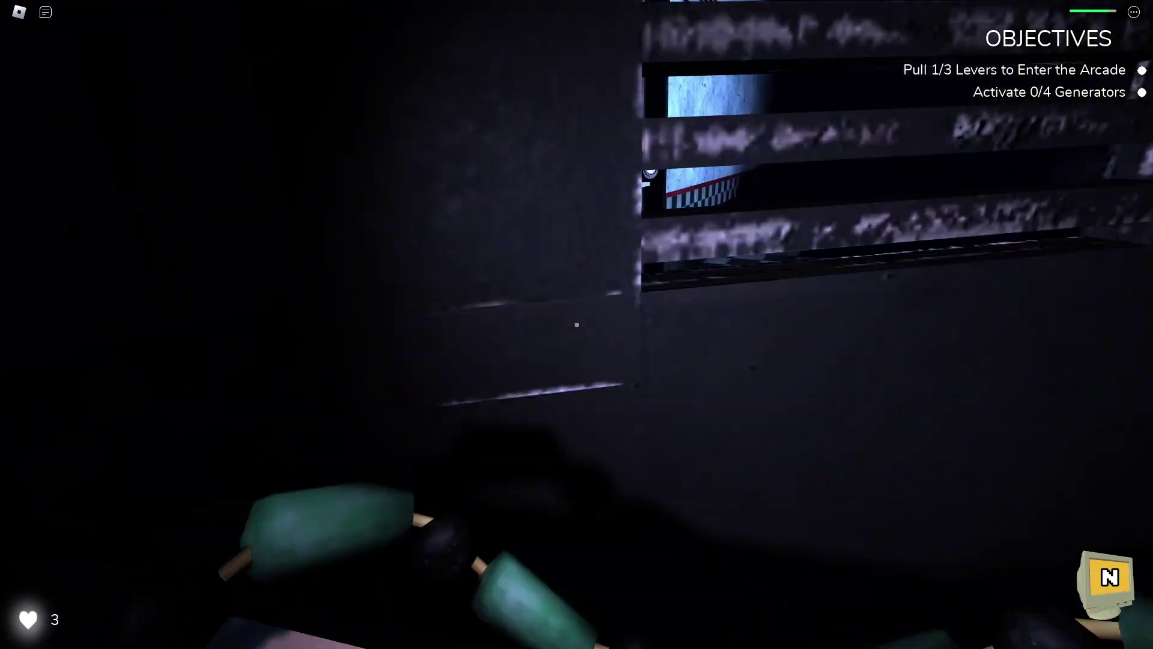
key(e)
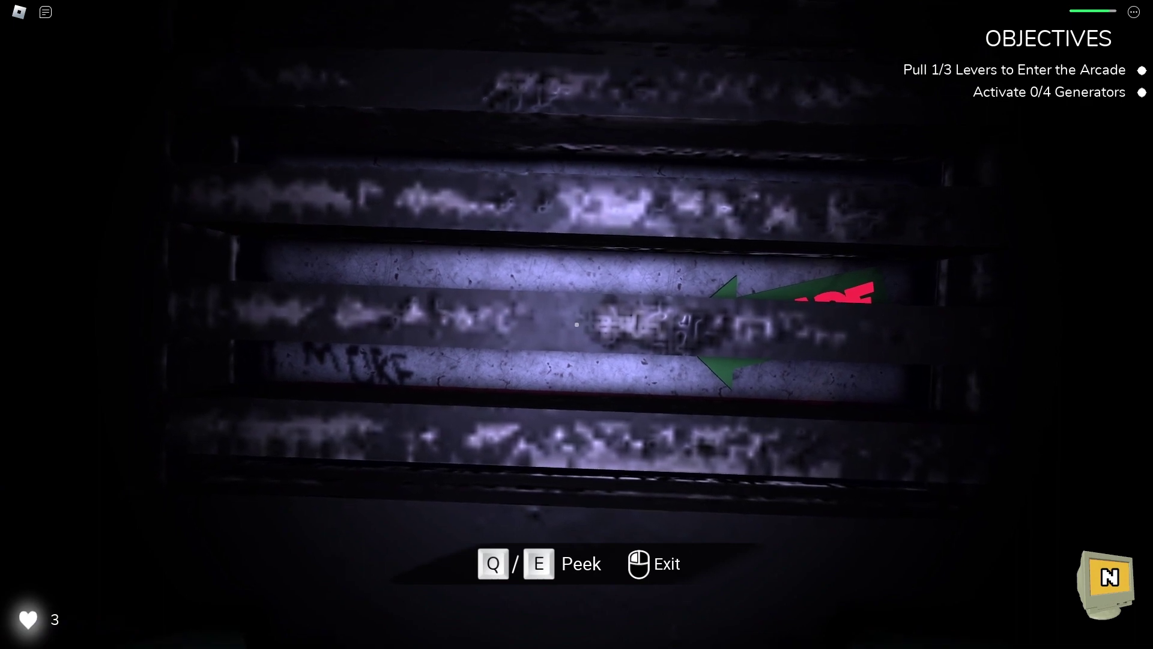
Peek out, re-hide, then climb out of the locker into the corridor.
key(q)
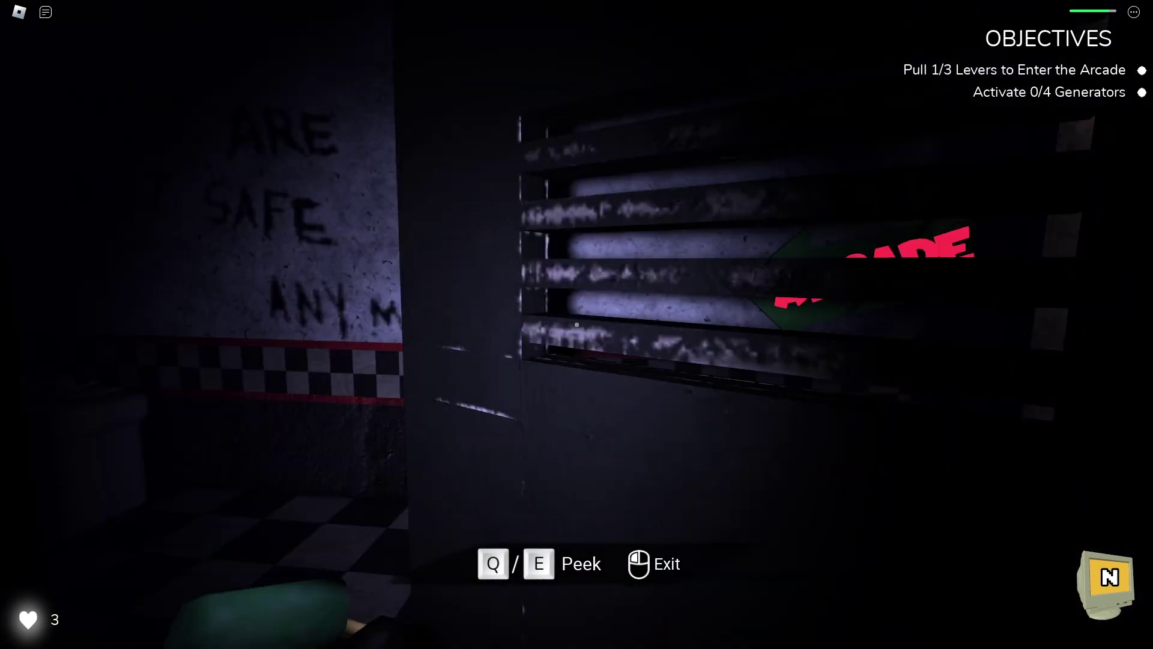
click(577, 324)
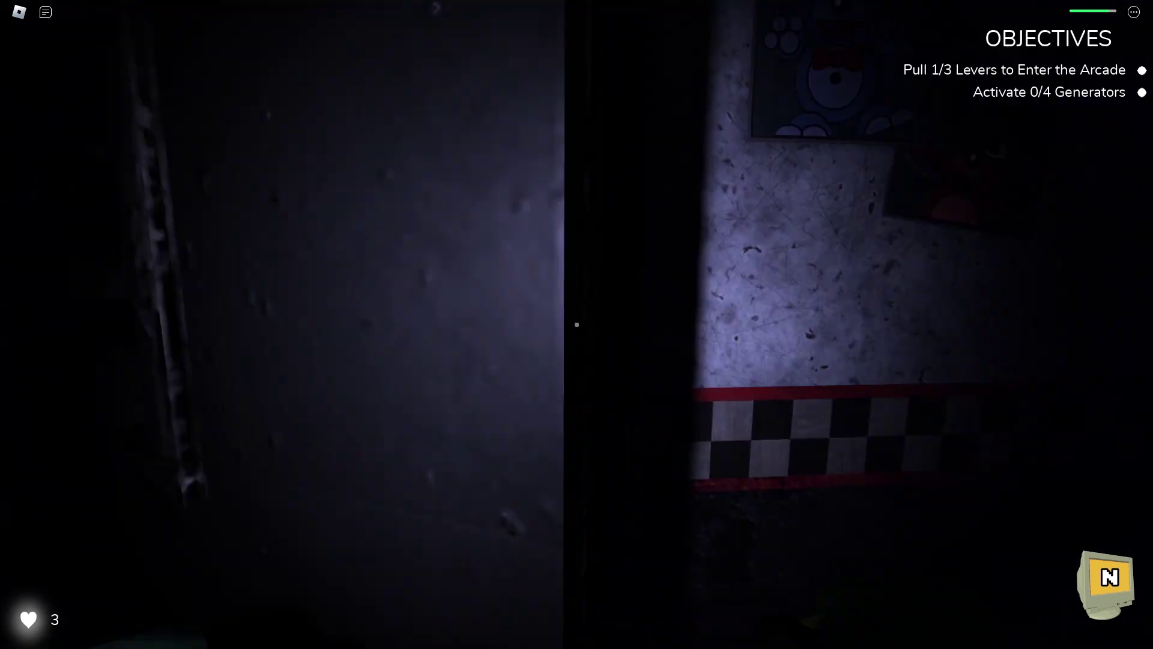
key(e)
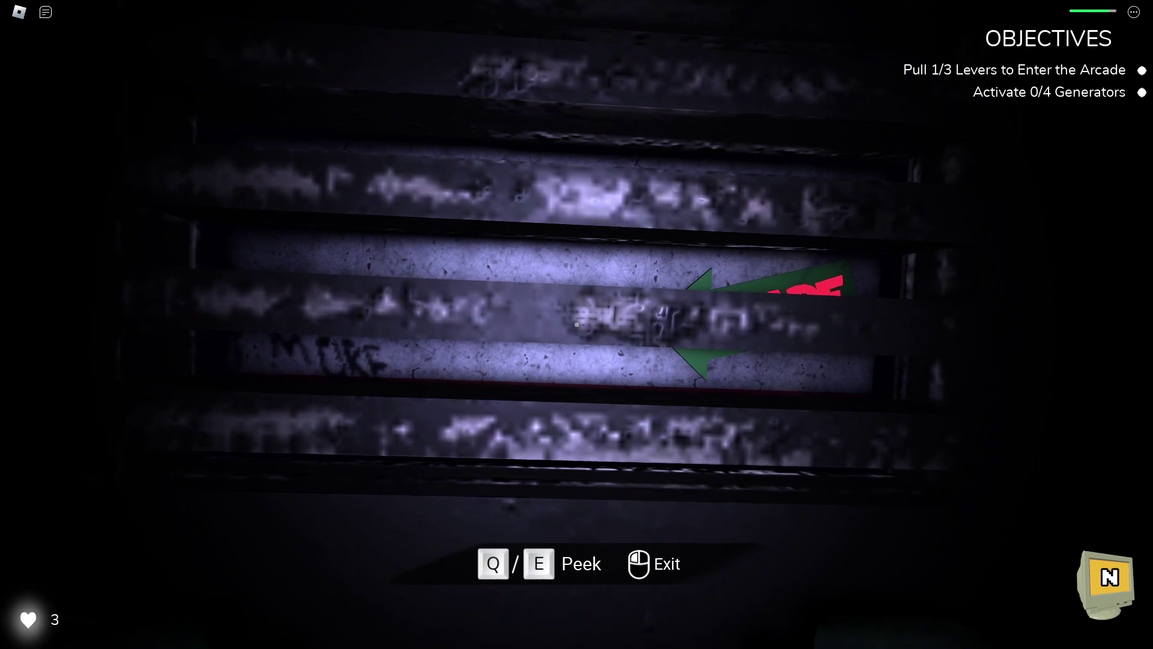
key(e)
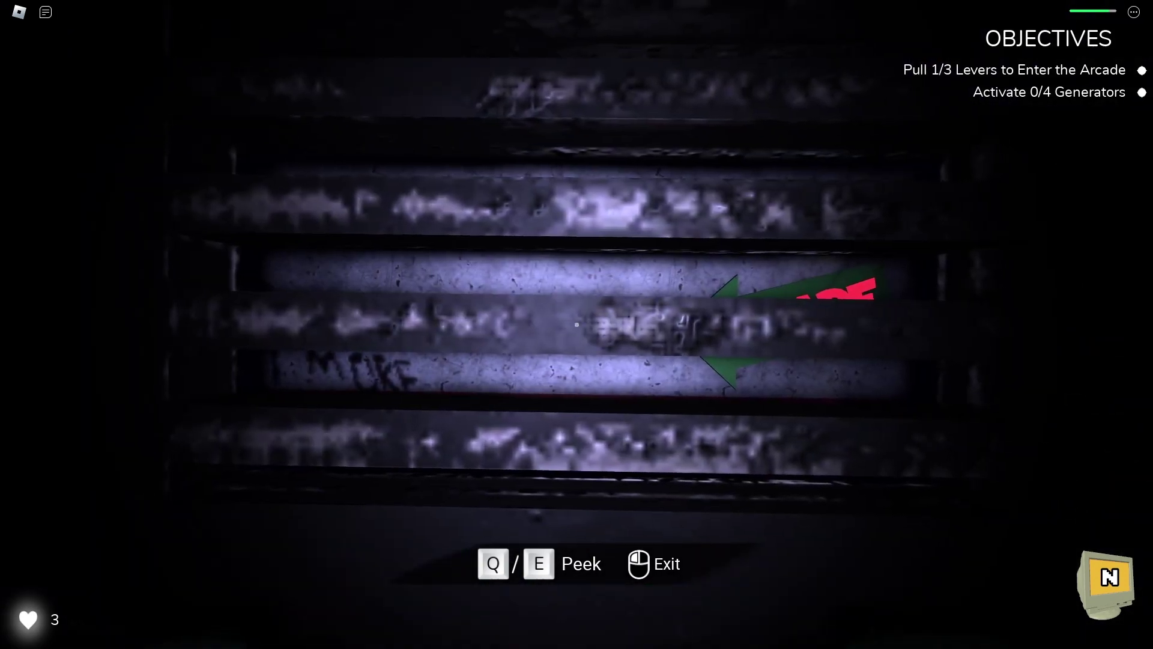
click(577, 324)
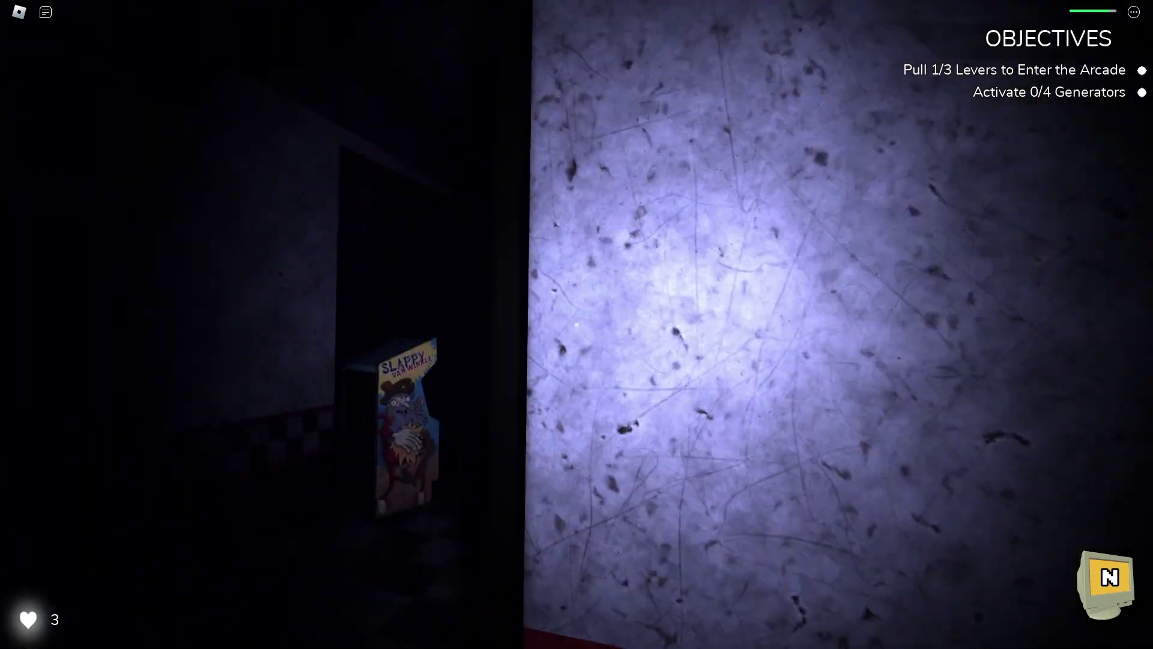
Attempt the door padlock, get caught by Freddy, and dismiss his introduction screen.
key(e)
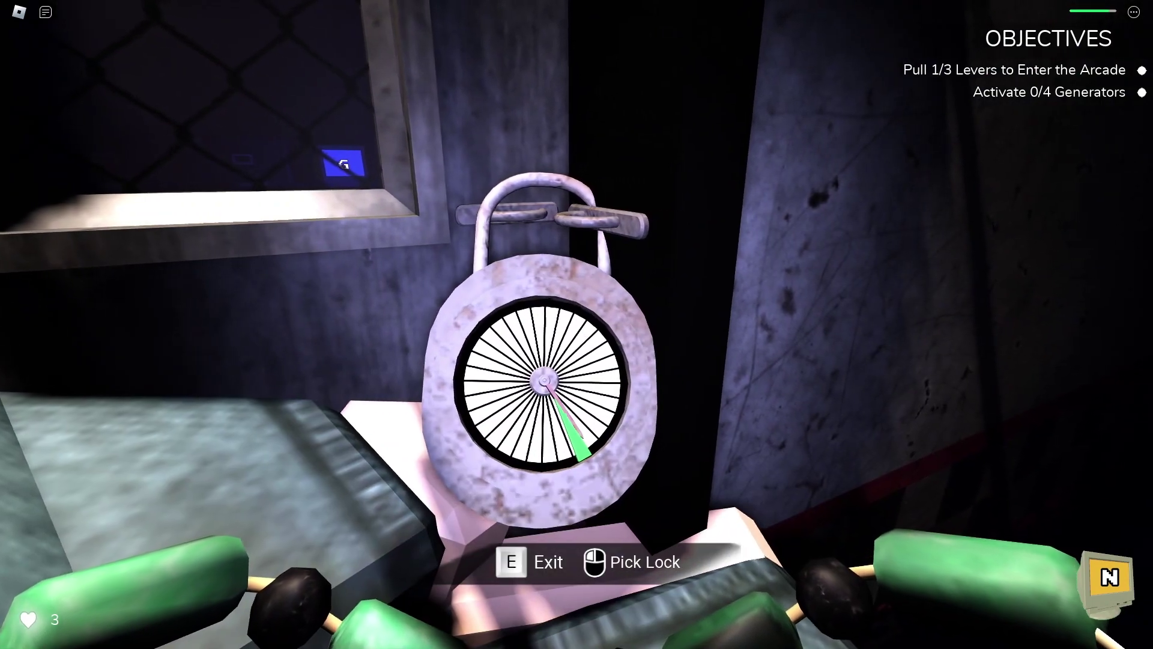
click(577, 325)
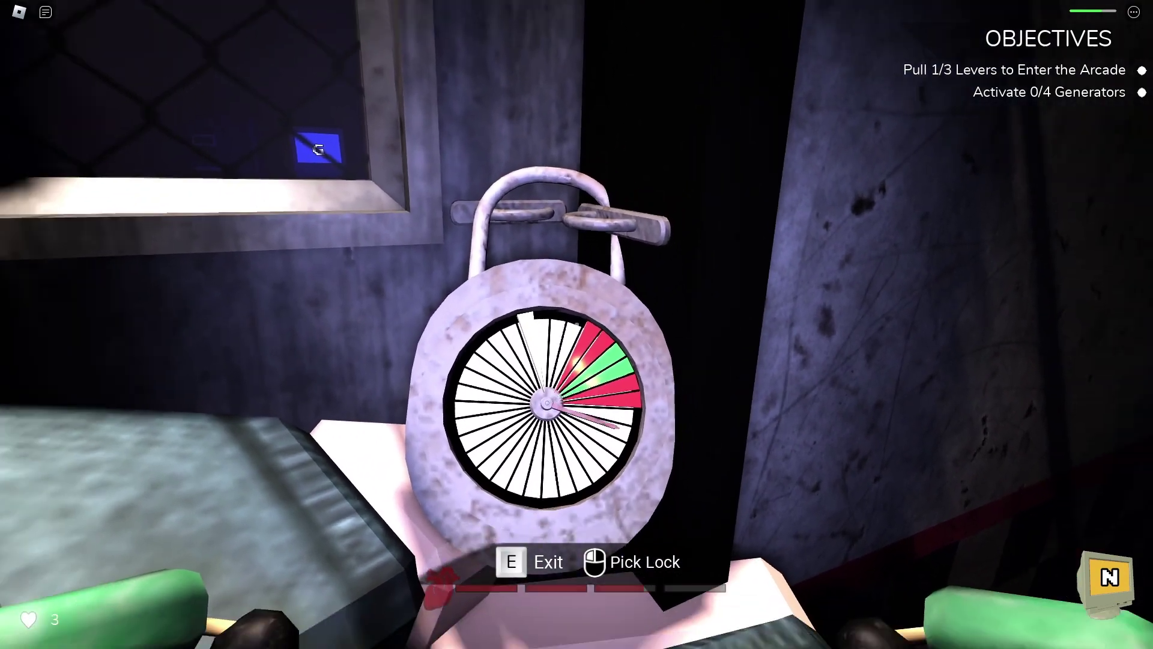
key(e)
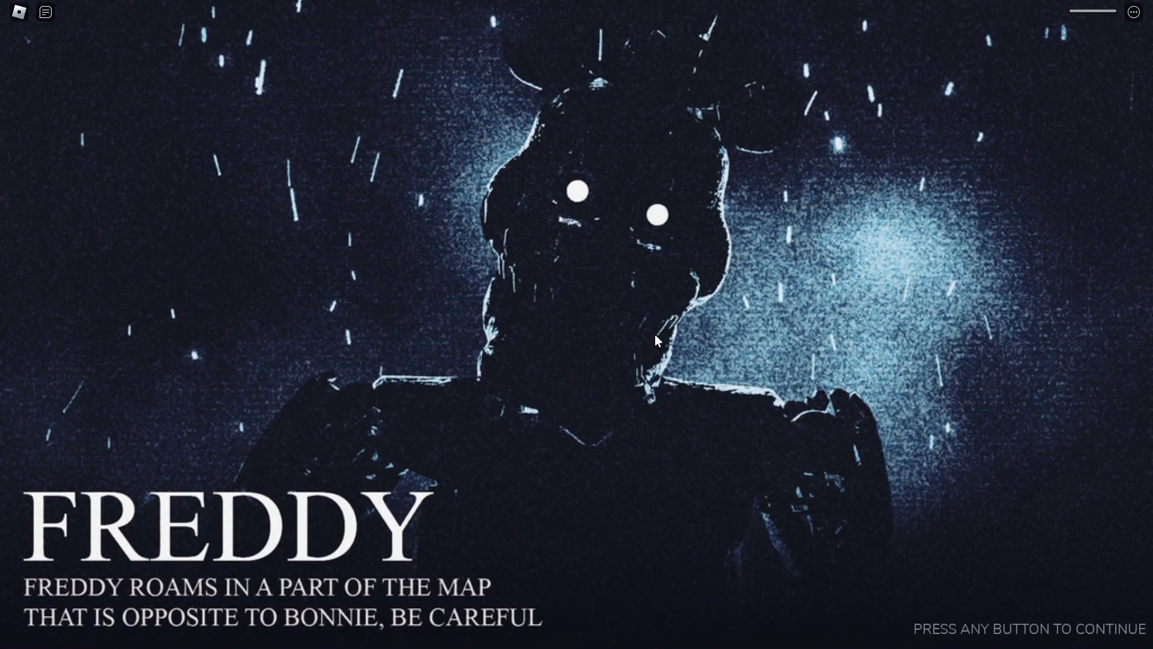
click(654, 334)
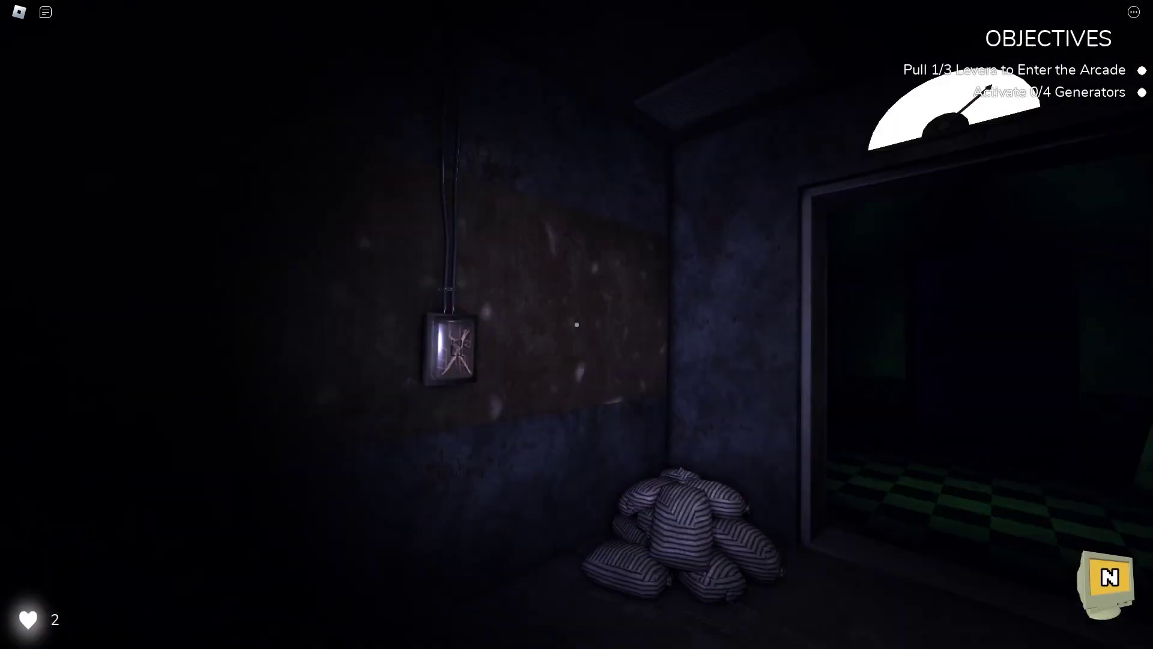
Walk past the posters to a locked door, then continue toward a lit wall.
key(w)
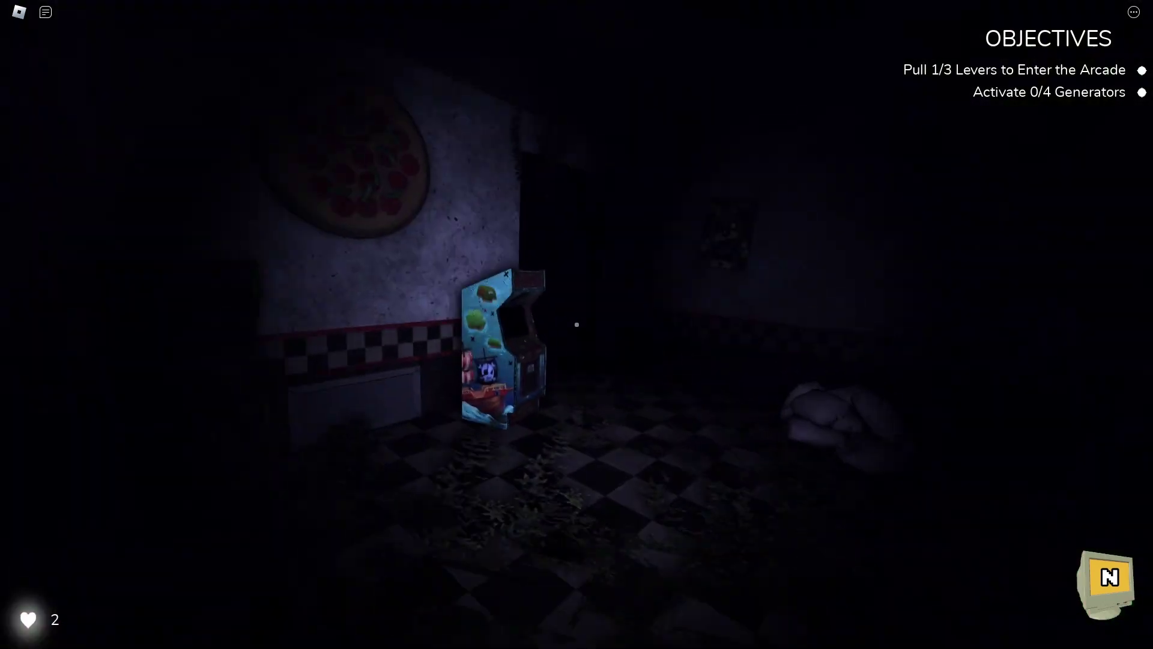
key(w)
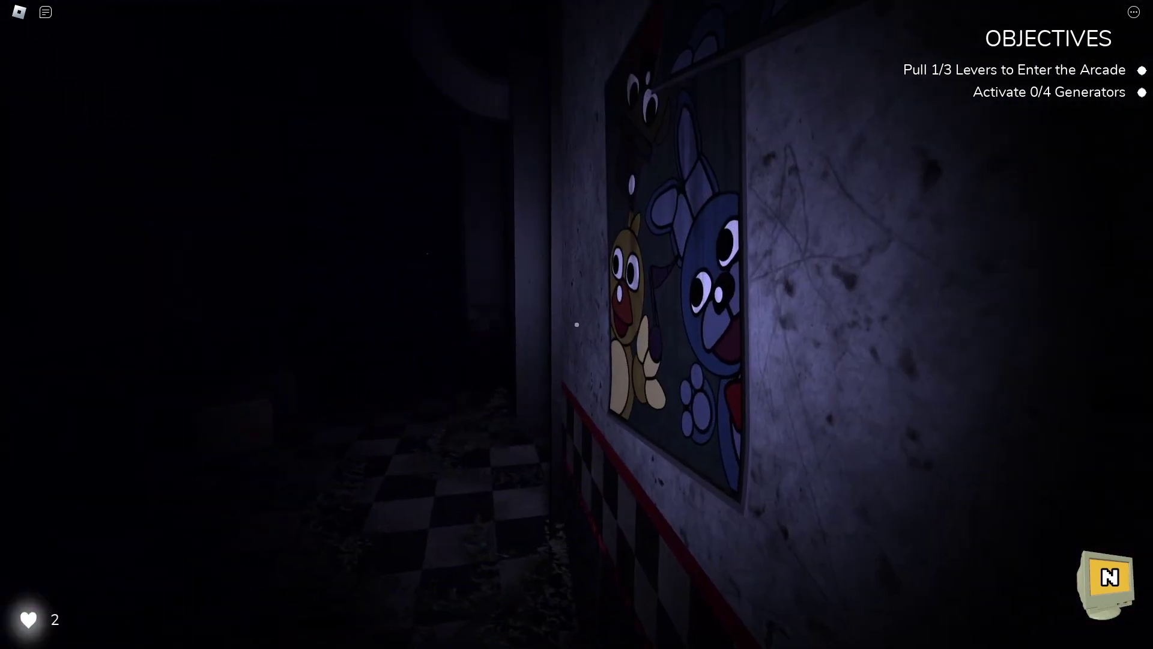
key(w)
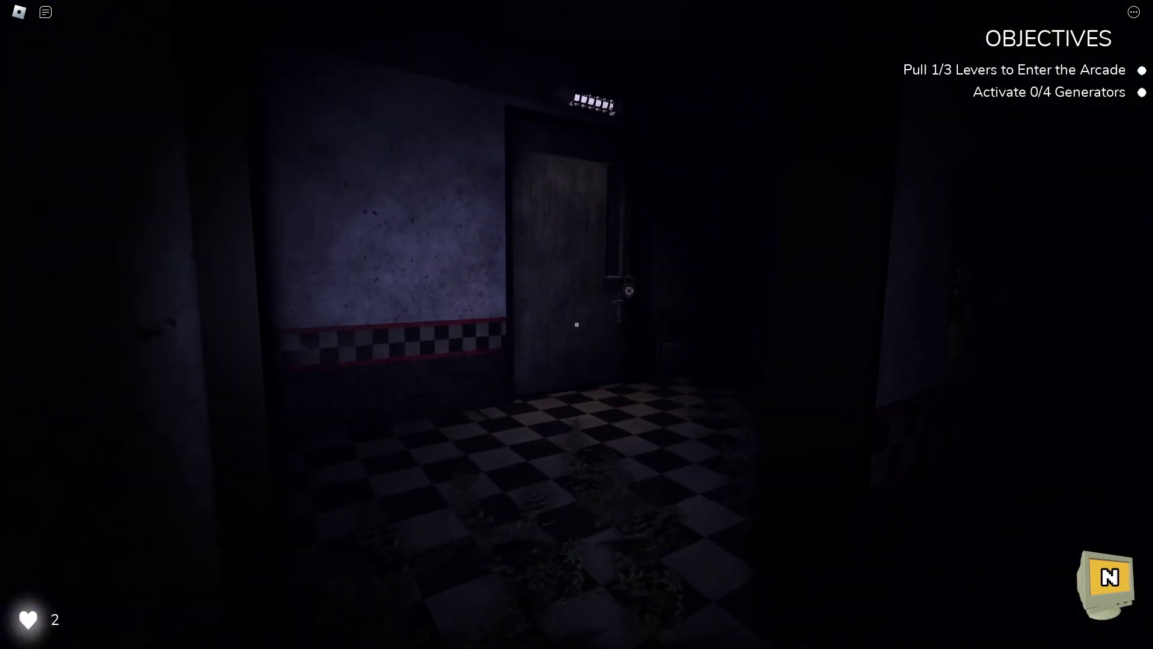
key(w)
key(f)
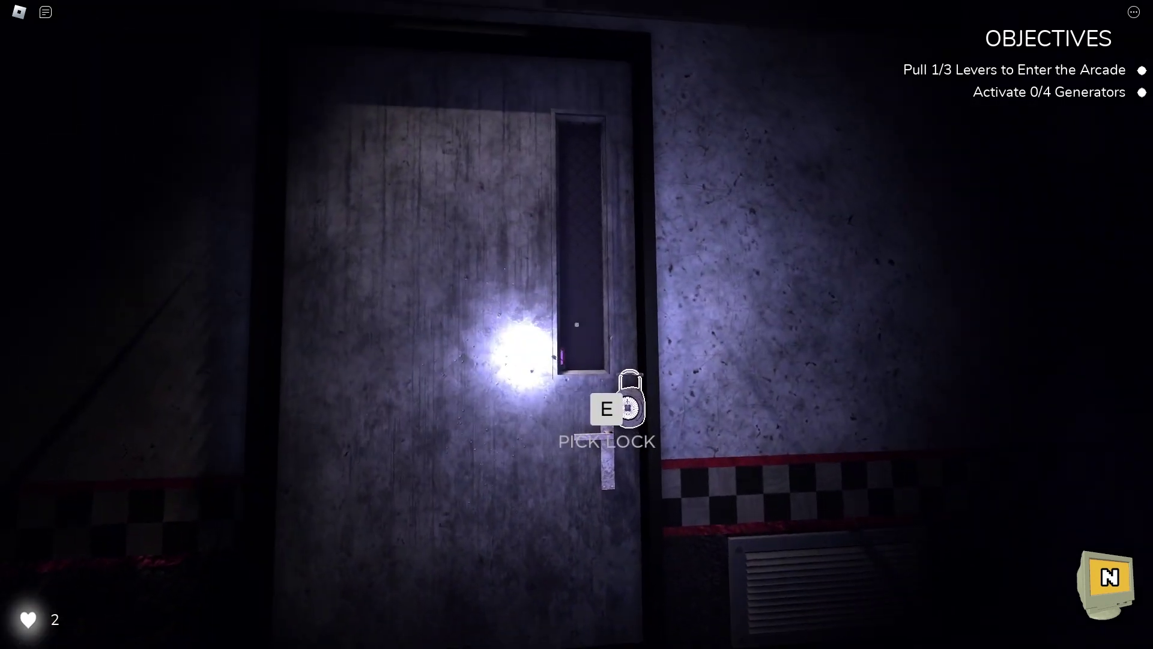
key(w)
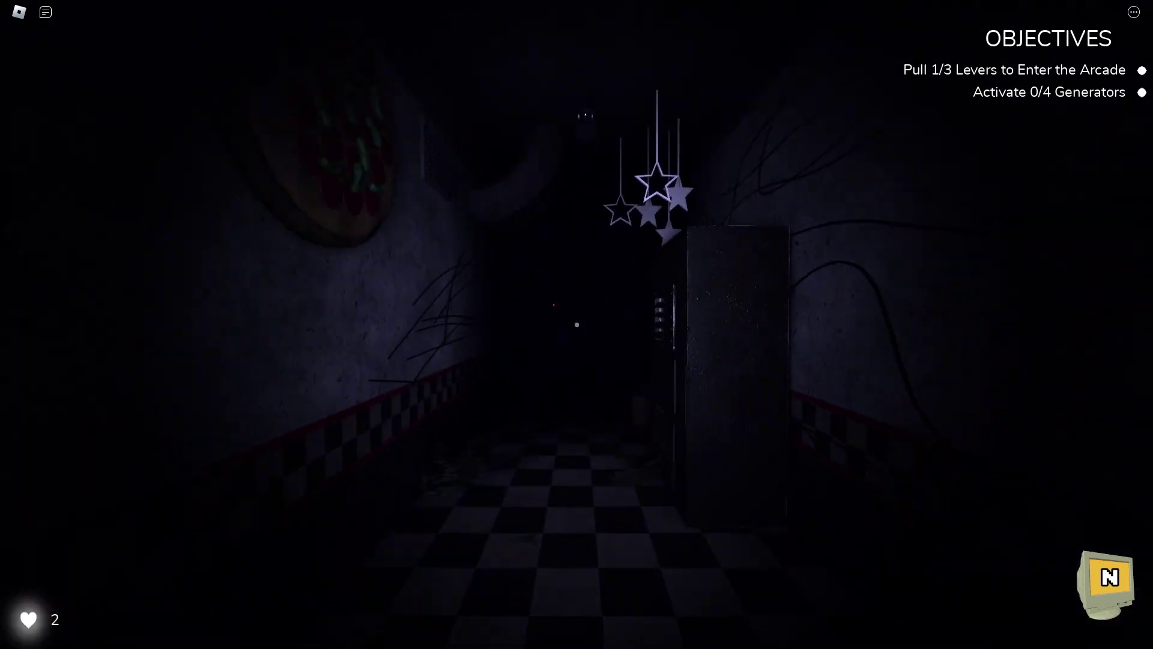
key(w)
key(f)
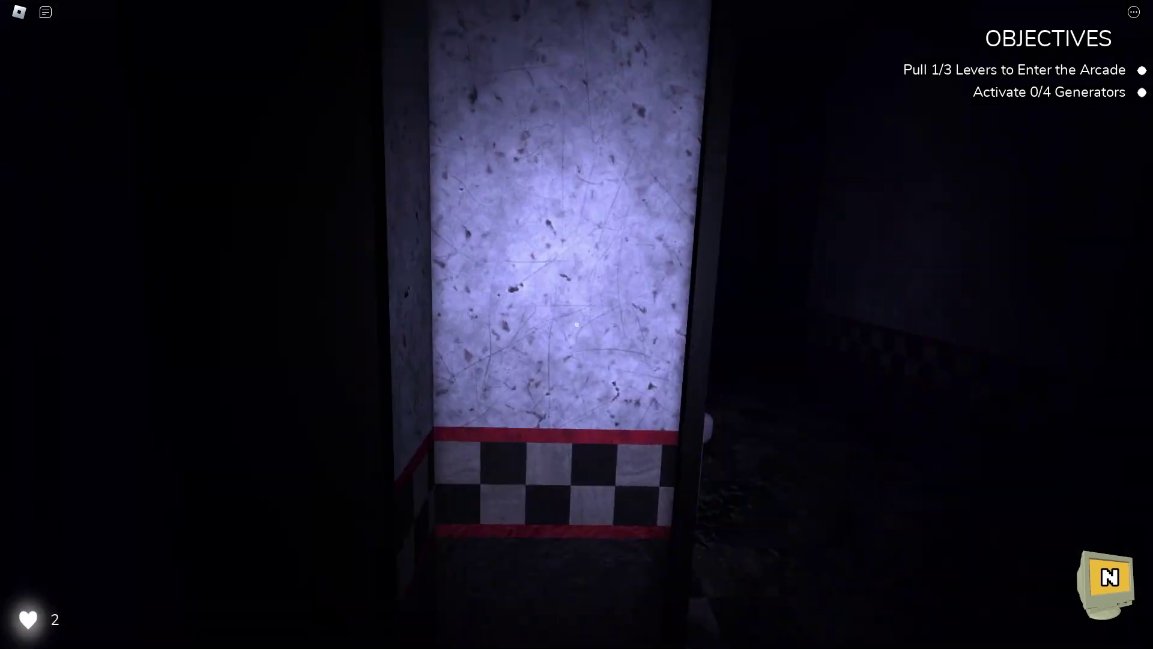
Head through the dark rooms past the animatronic to the Arcade corridor.
key(w)
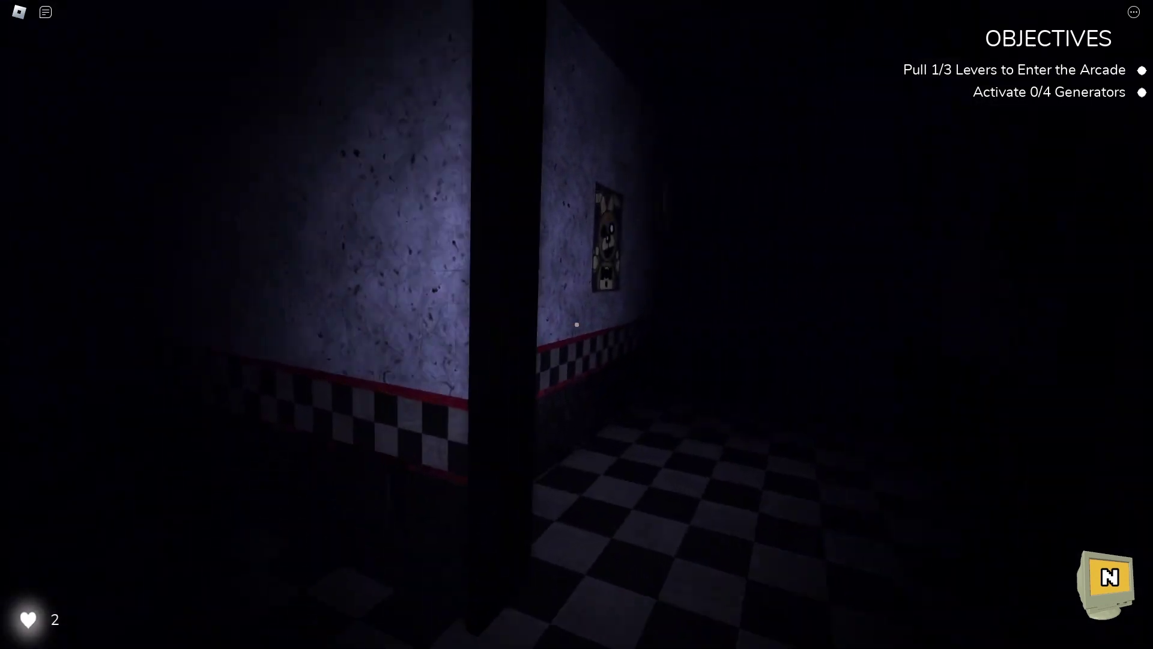
key(w)
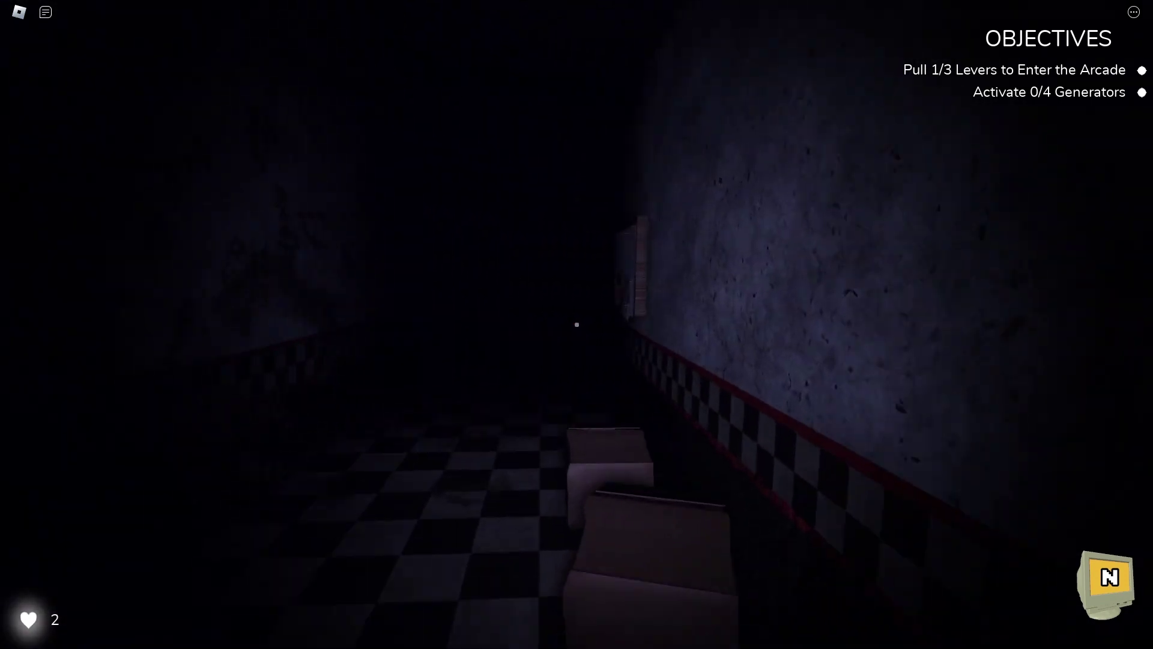
key(w)
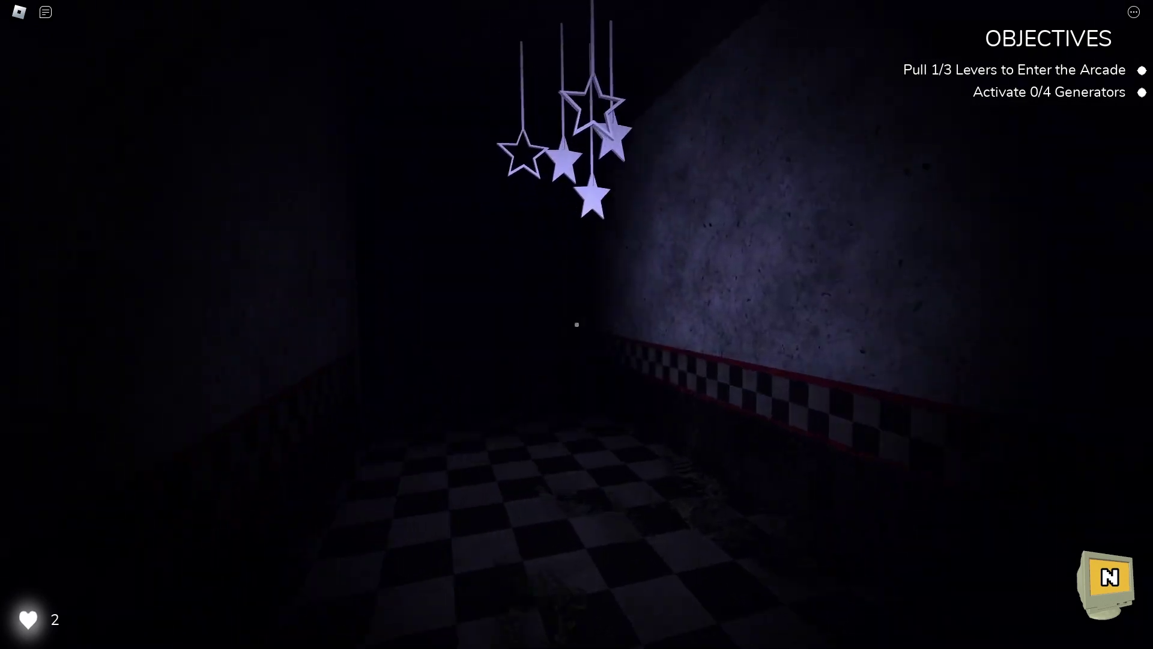
key(w)
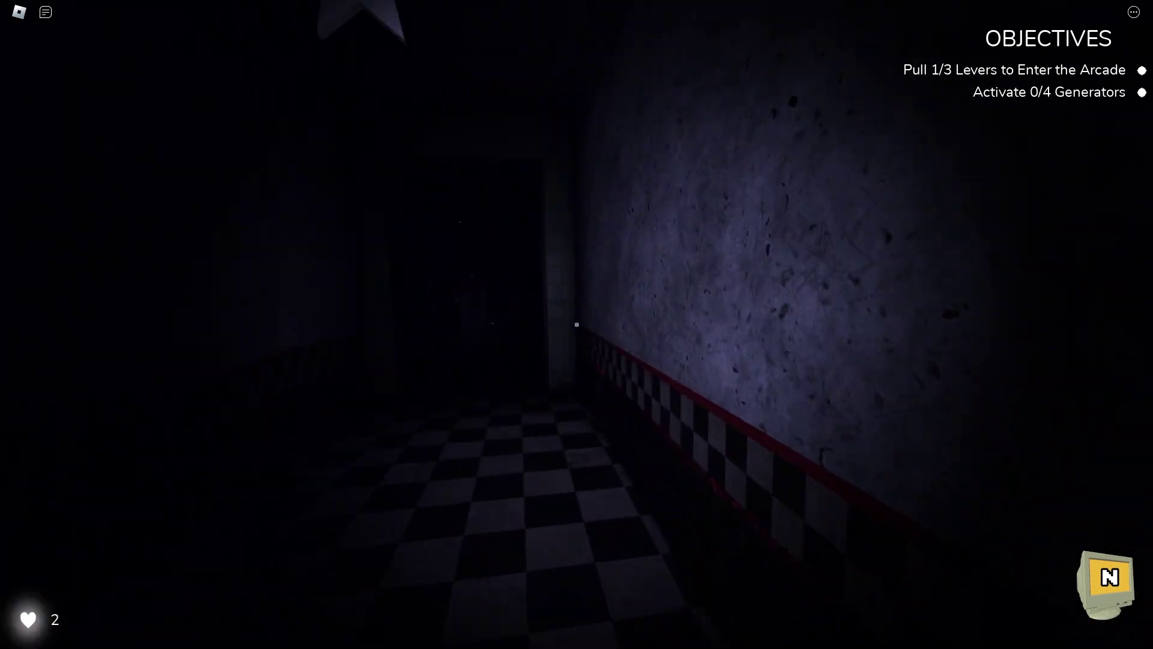
key(w)
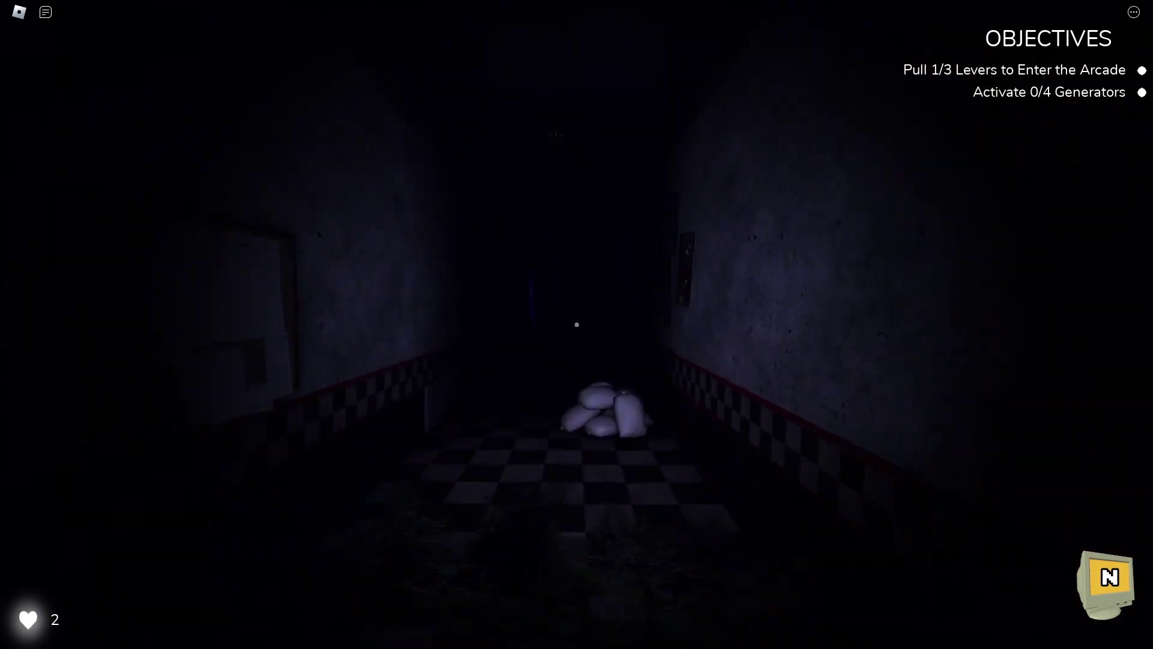
key(w)
key(w)
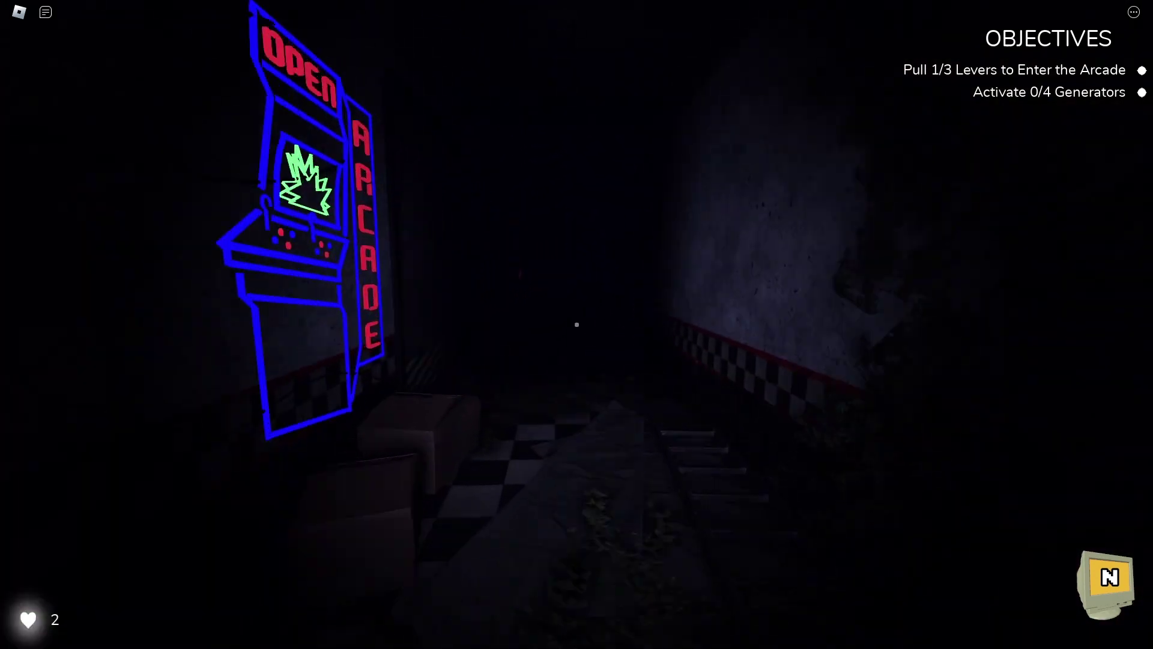
key(w)
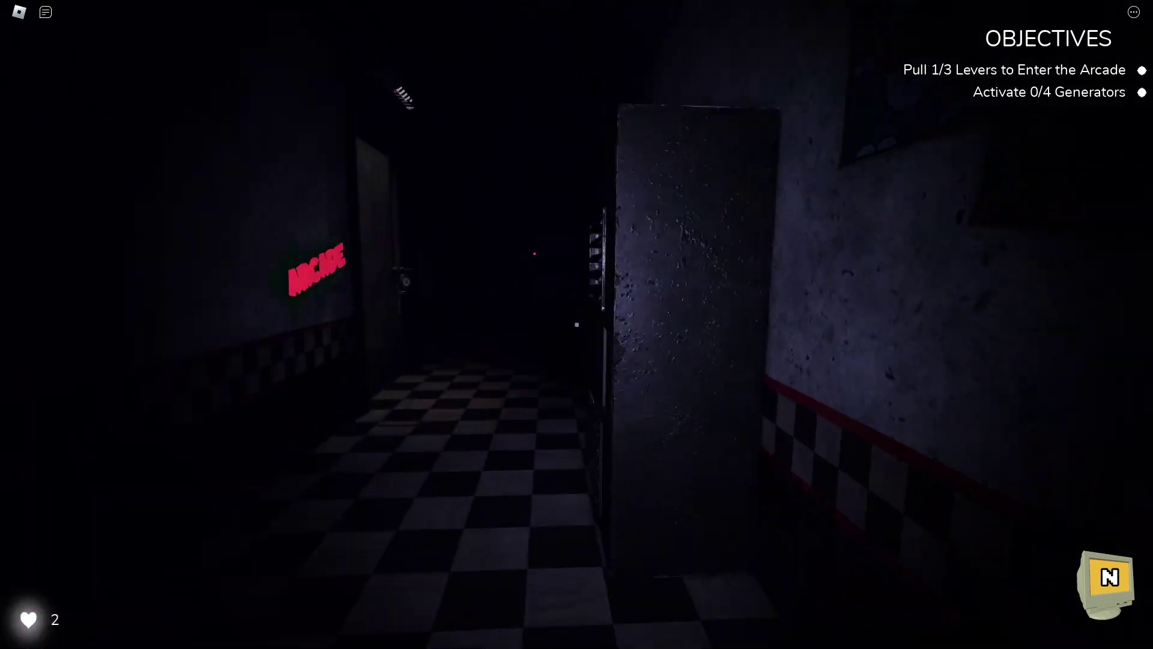
key(w)
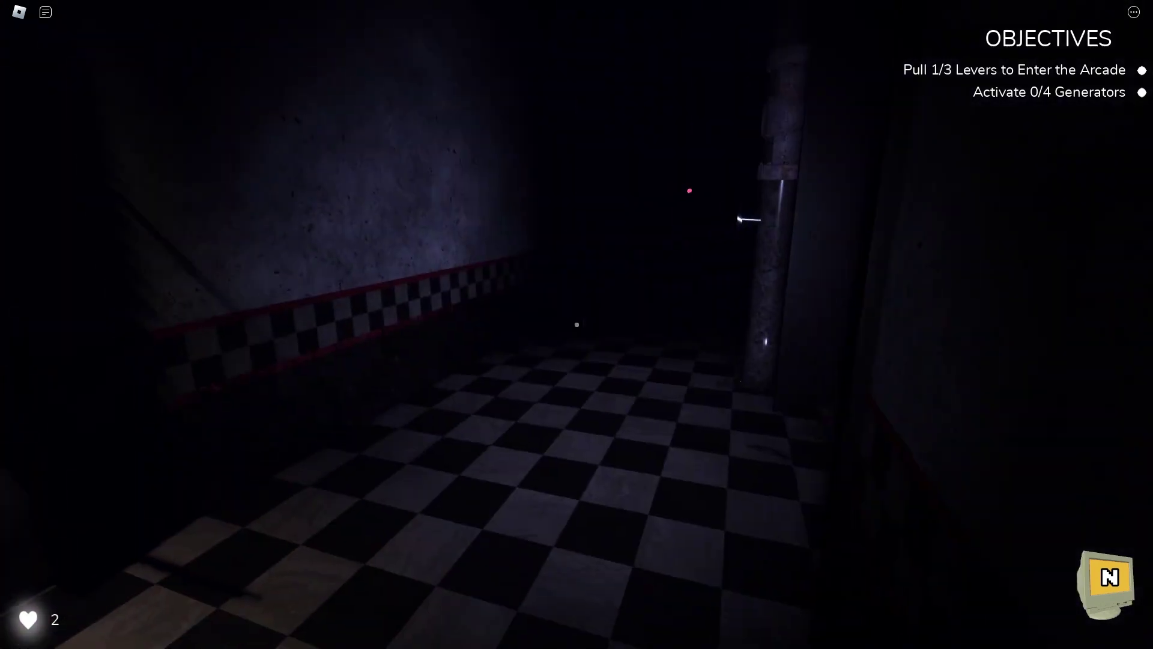
key(w)
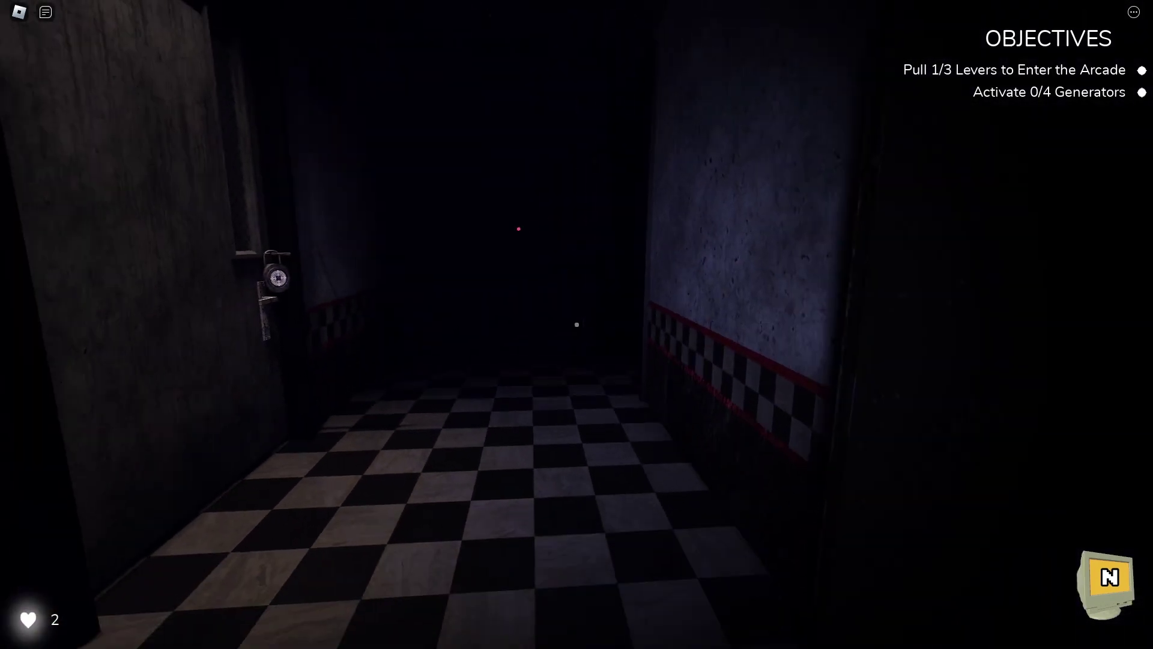
key(w)
Hide briefly in the locker, then step out beside the Arcade padlocked door.
key(e)
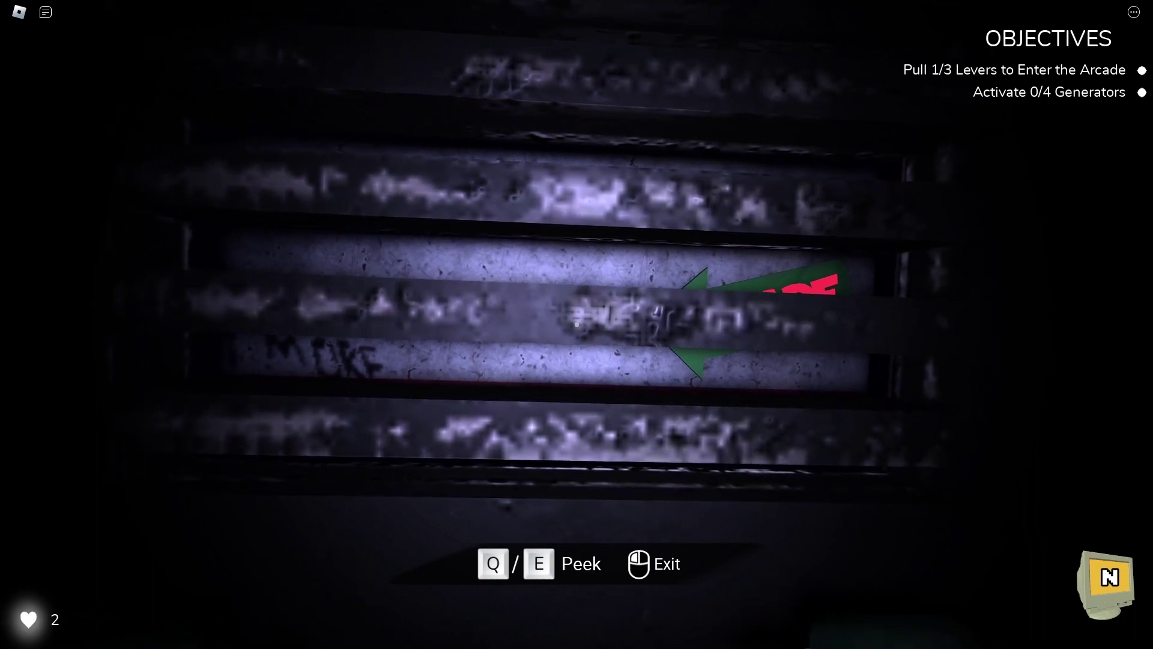
key(w)
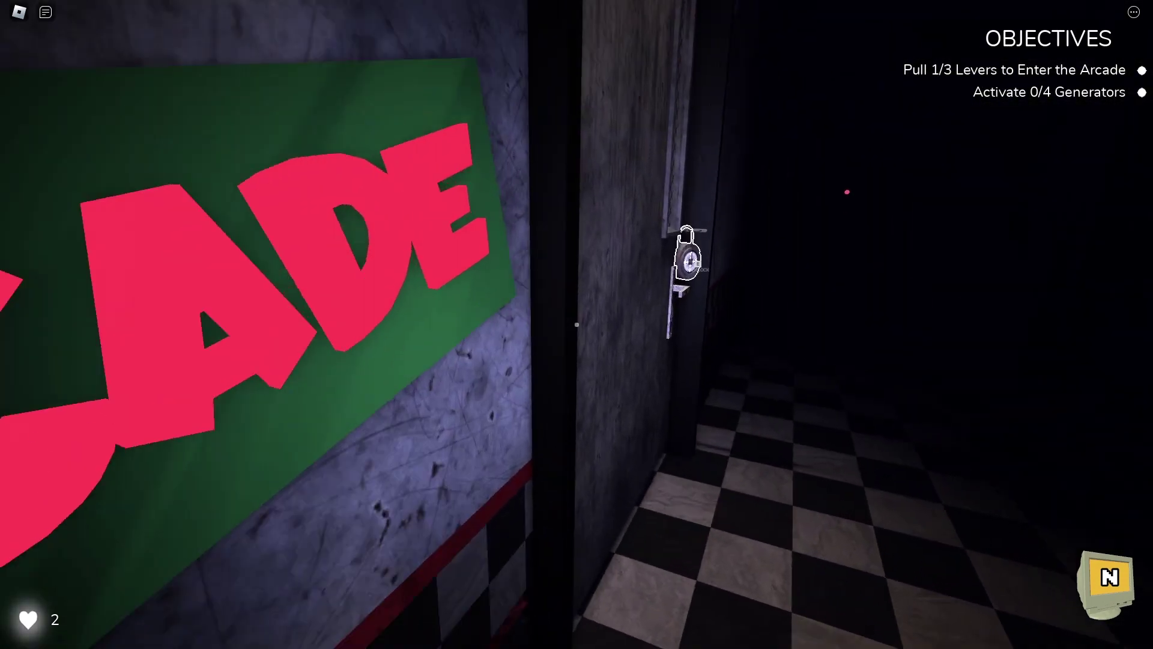
Pick the door padlock open and pull the lever behind it.
key(e)
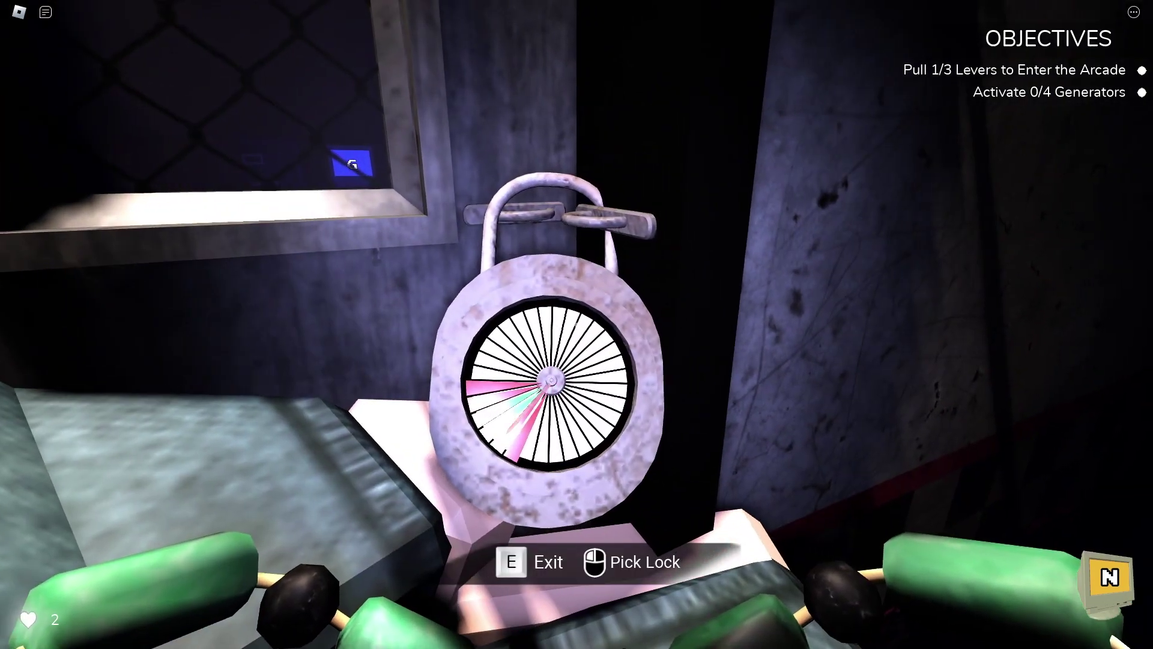
click(551, 383)
key(e)
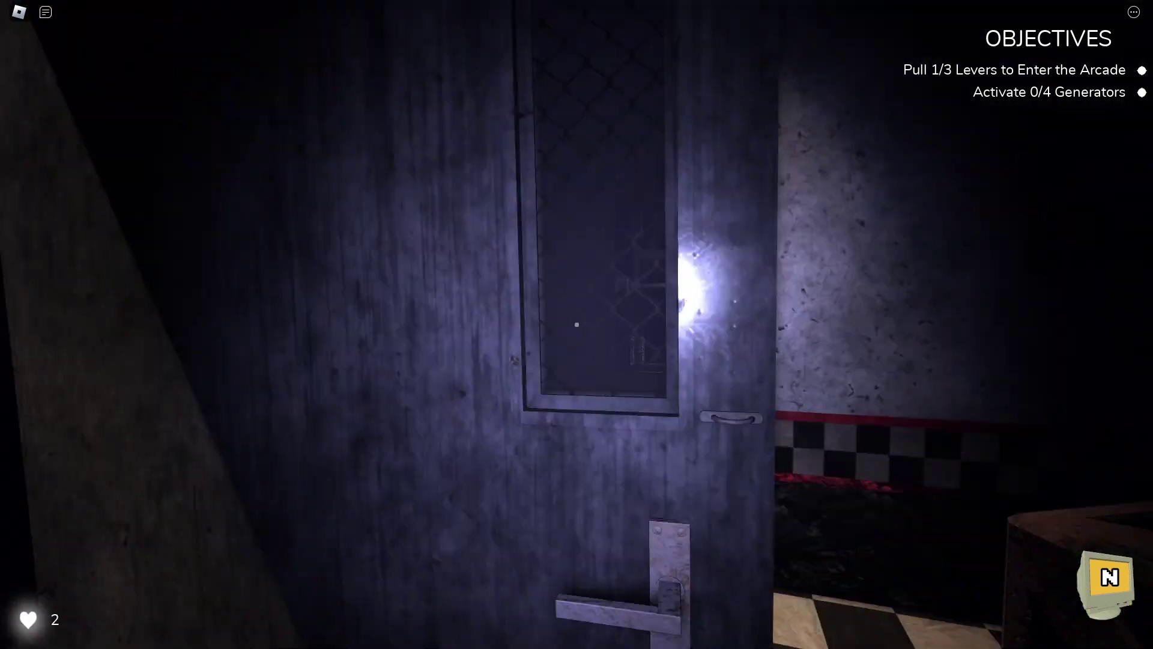
key(w)
click(577, 324)
Walk into the office and pick up the G computer from the desk.
key(w)
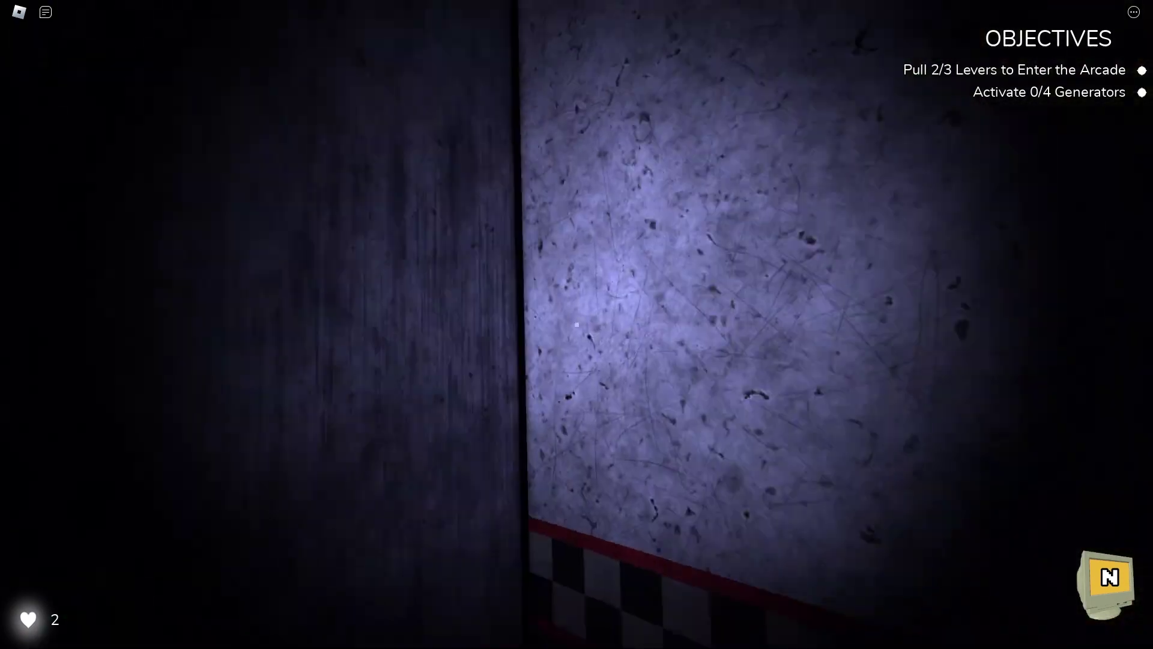
drag(576, 324, 270, 325)
key(w)
key(w)
key(w)
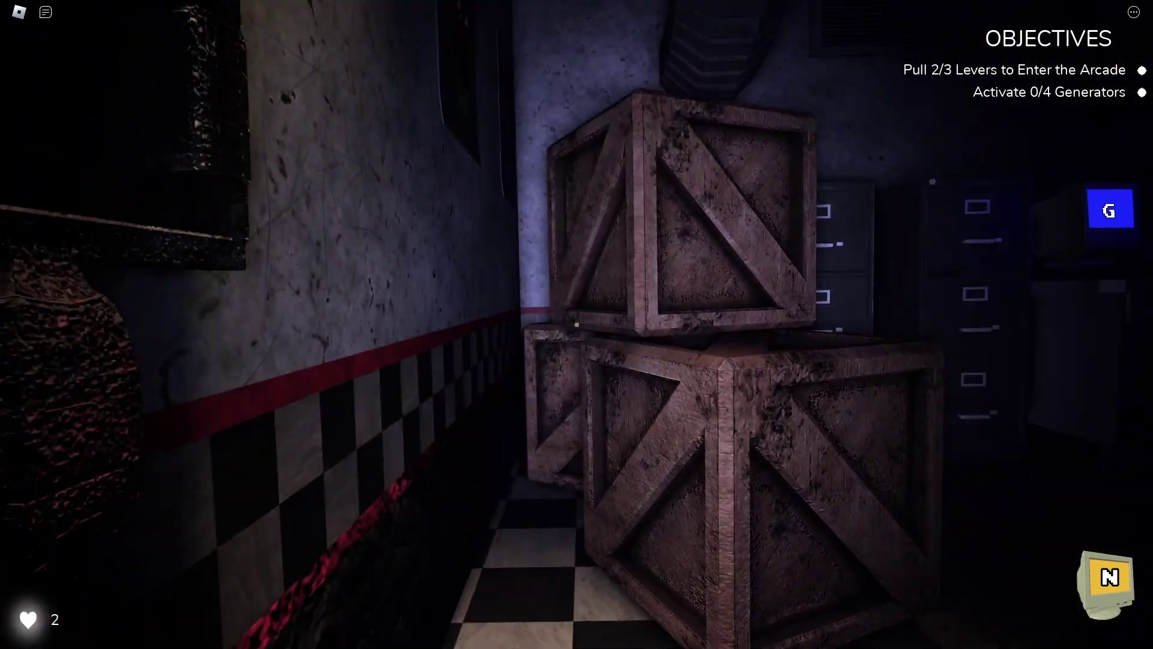
key(w)
key(w)
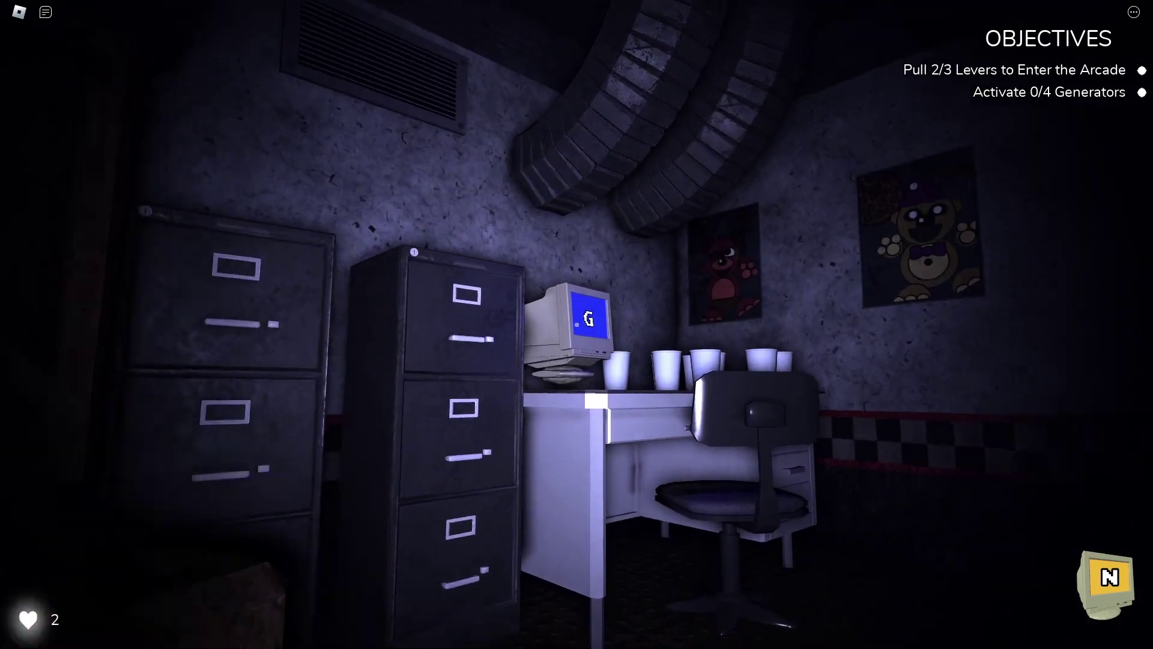
key(w)
key(w)
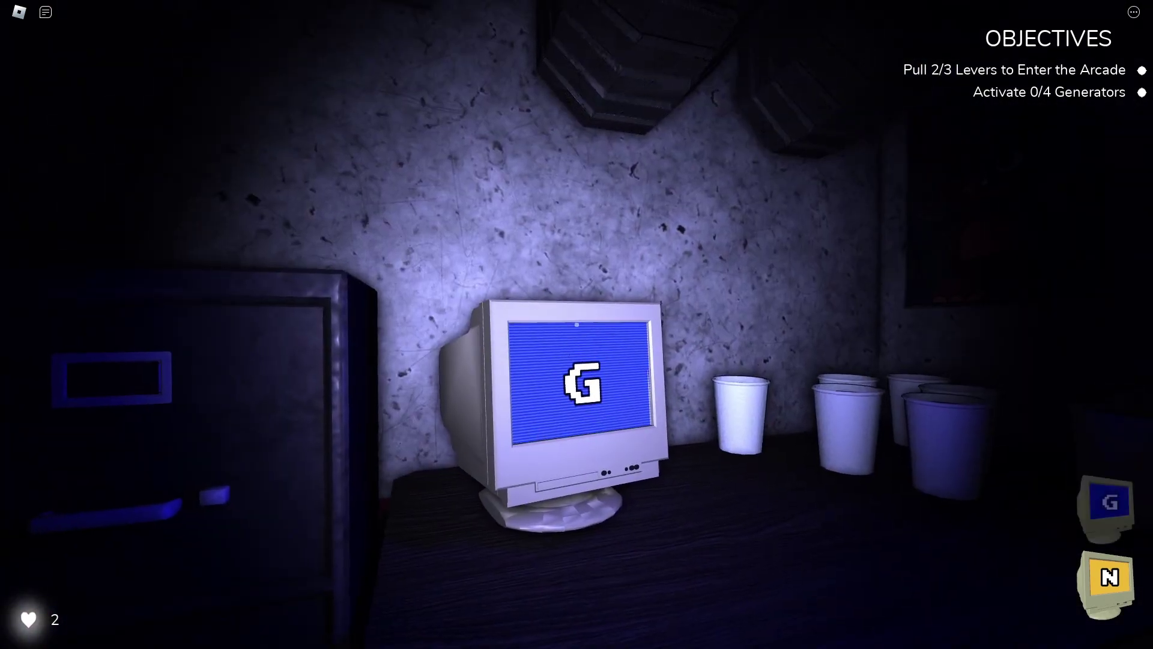
click(577, 324)
key(w)
key(w)
key(w)
key(w)
Walk past the arcade cabinet and crank the generator until it runs.
key(w)
key(w)
key(w)
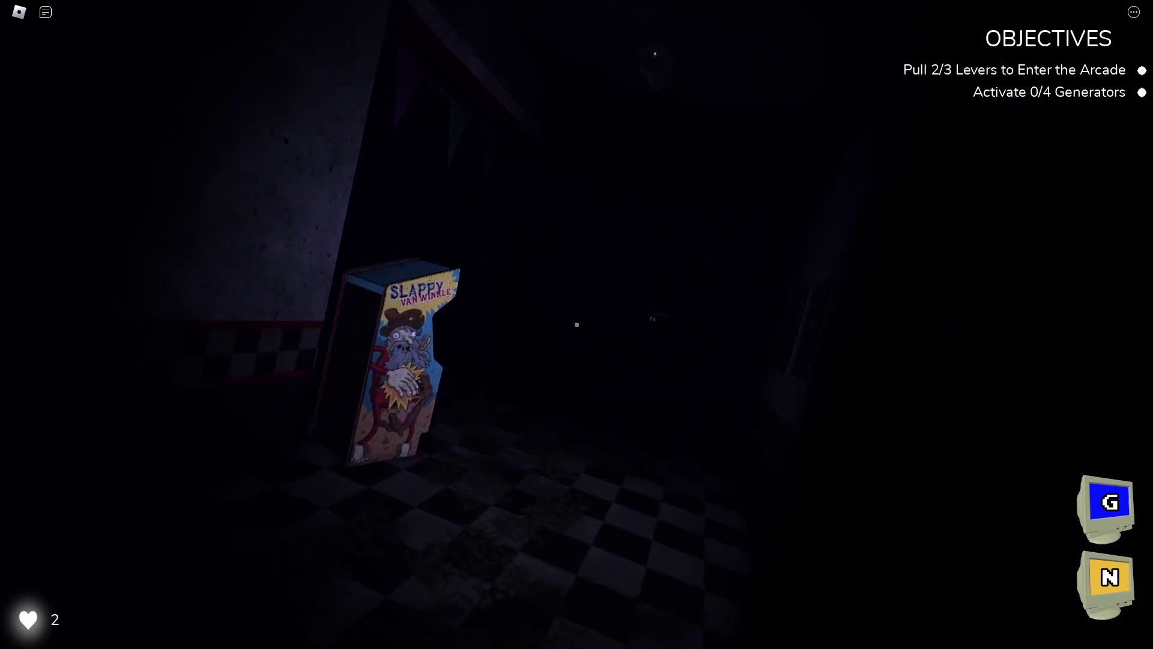
key(w)
key(w)
key(w)
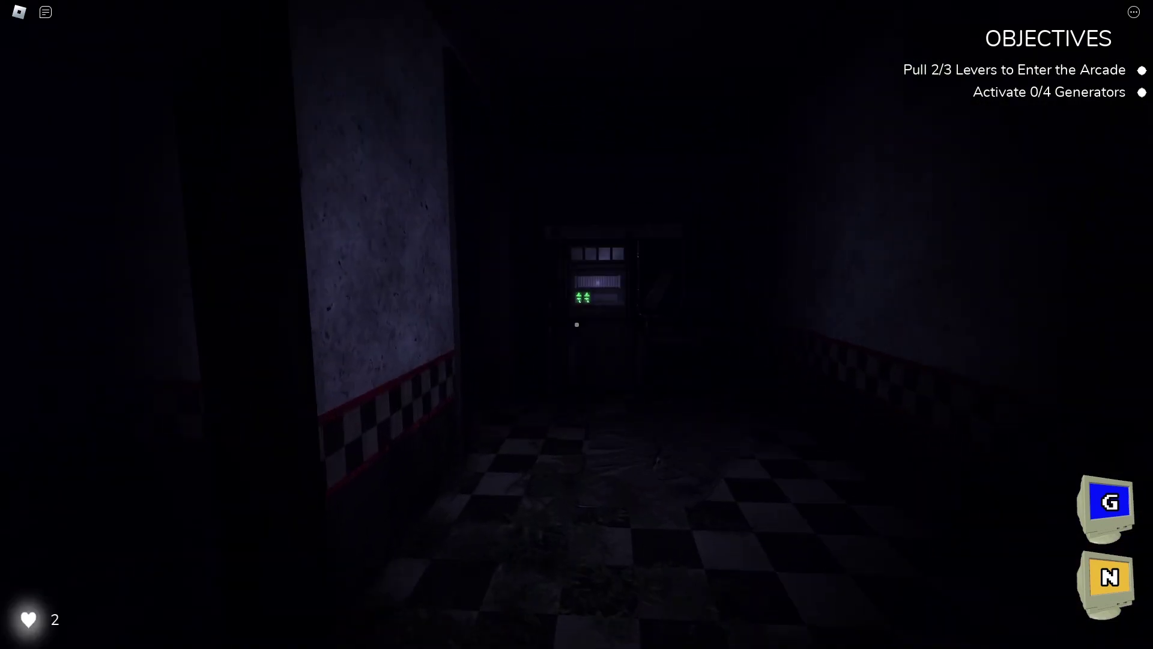
key(w)
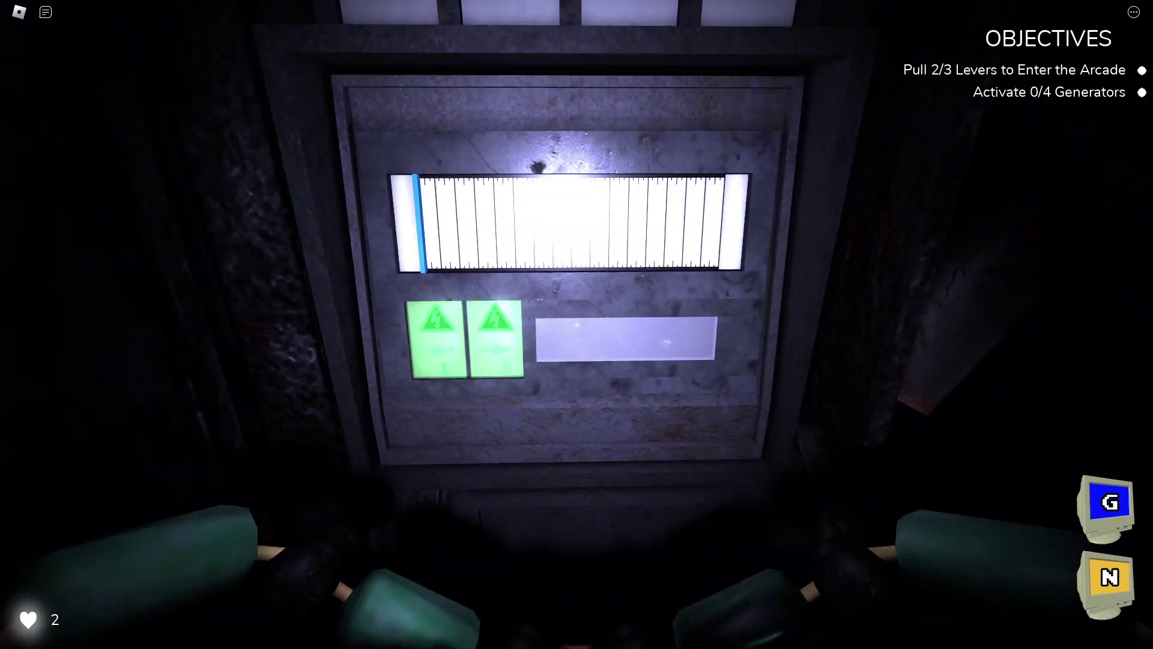
click(577, 325)
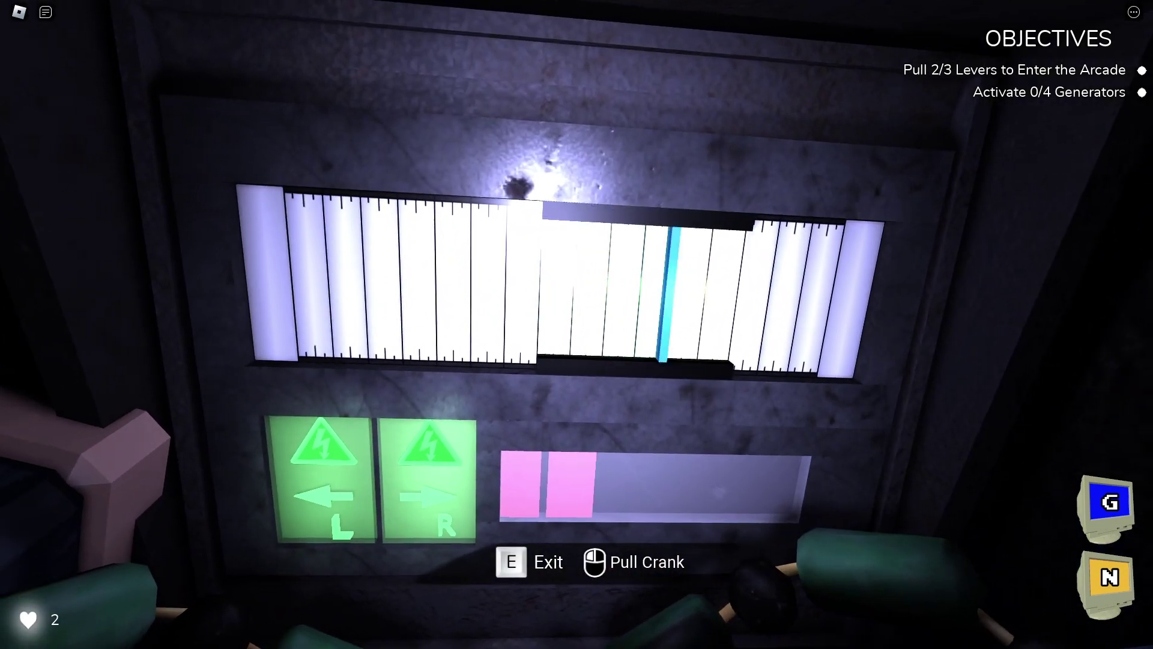
click(577, 324)
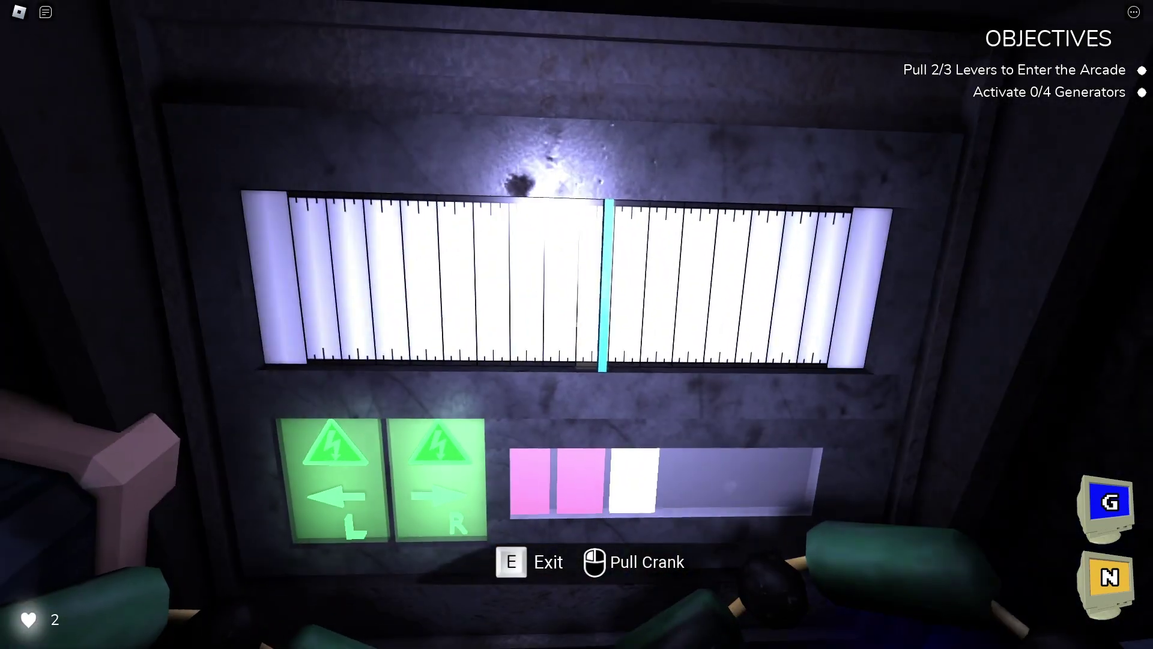
click(577, 324)
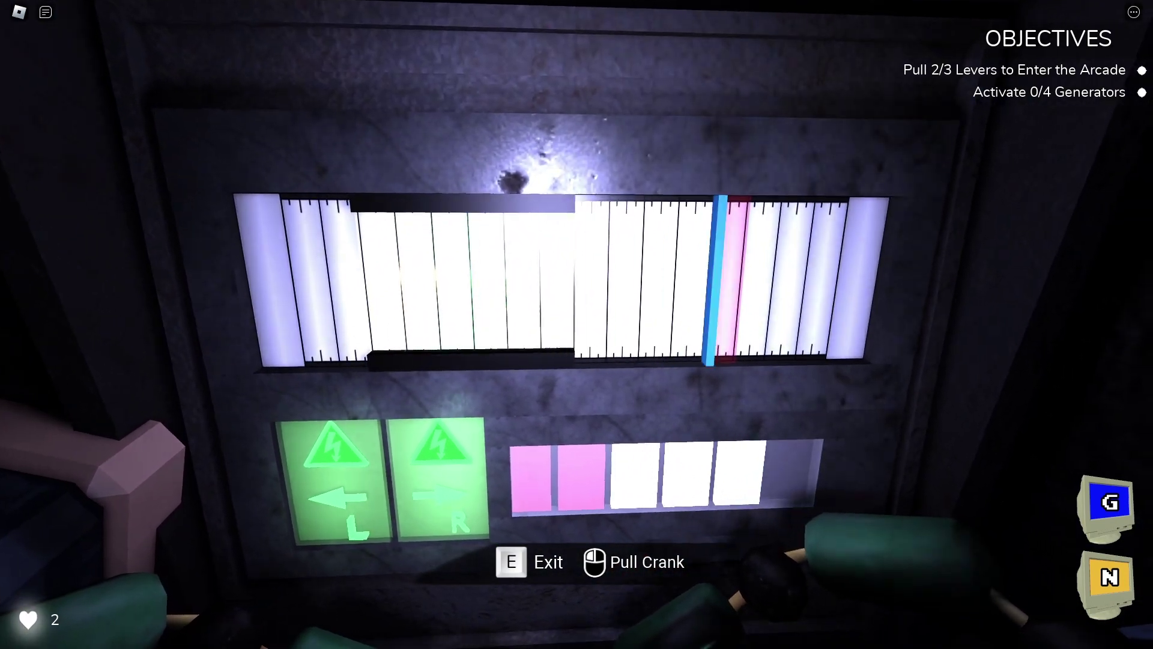
key(e)
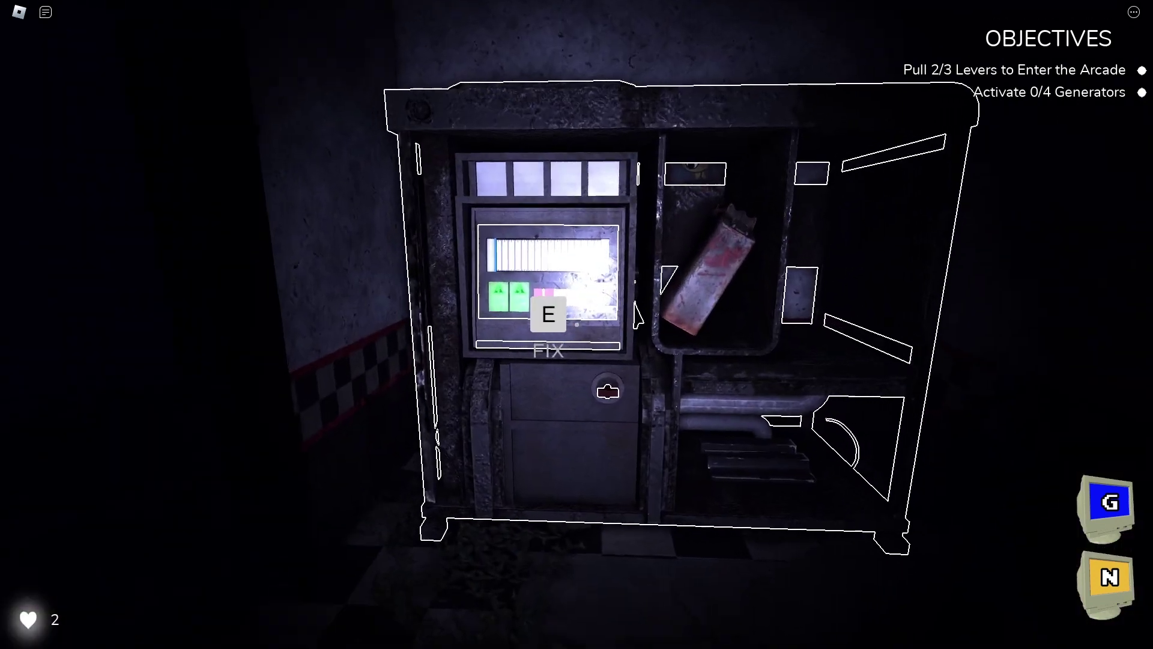
key(e)
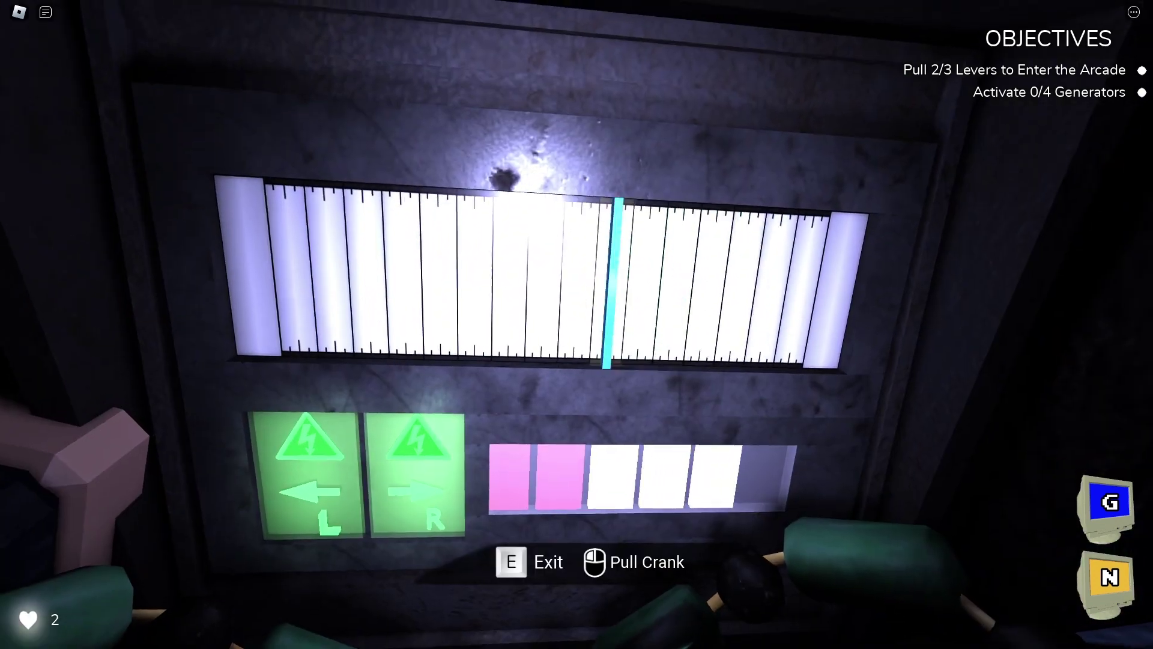
click(576, 325)
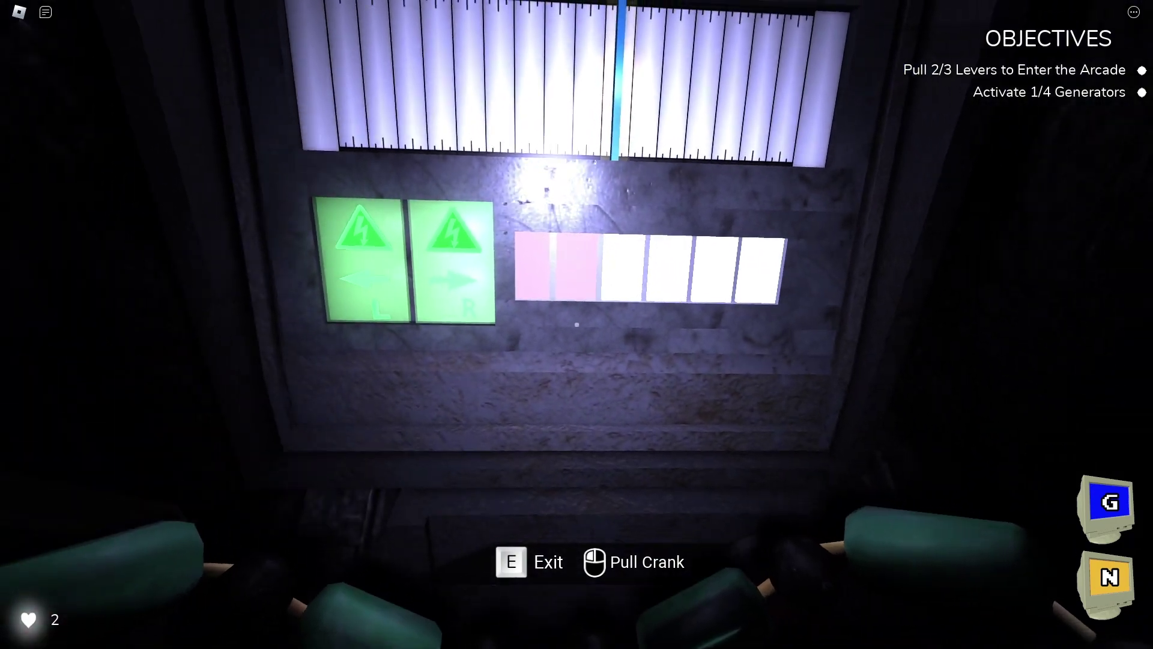
key(e)
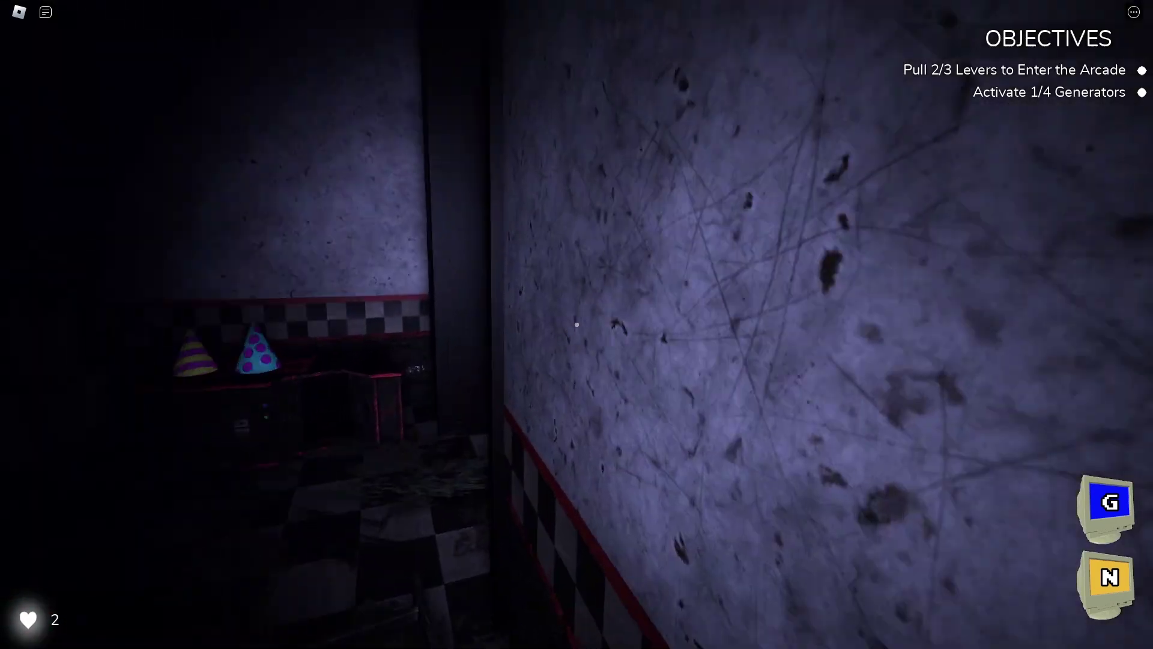
Hide in the locker and peek left and right at the room.
key(e)
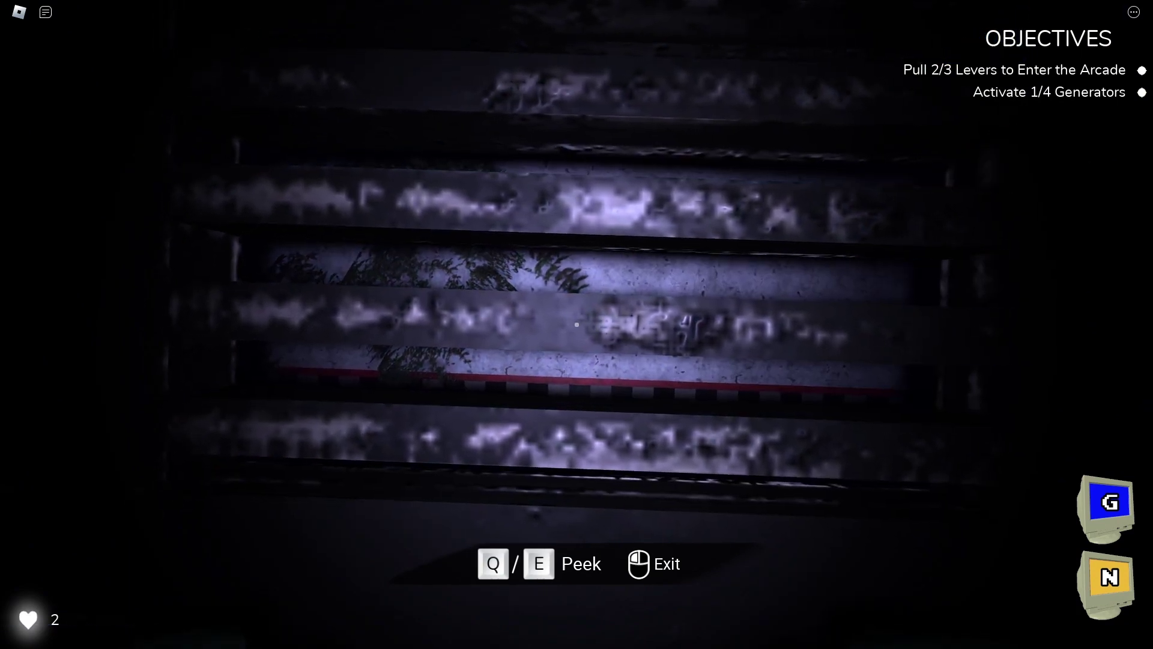
key(q)
key(e)
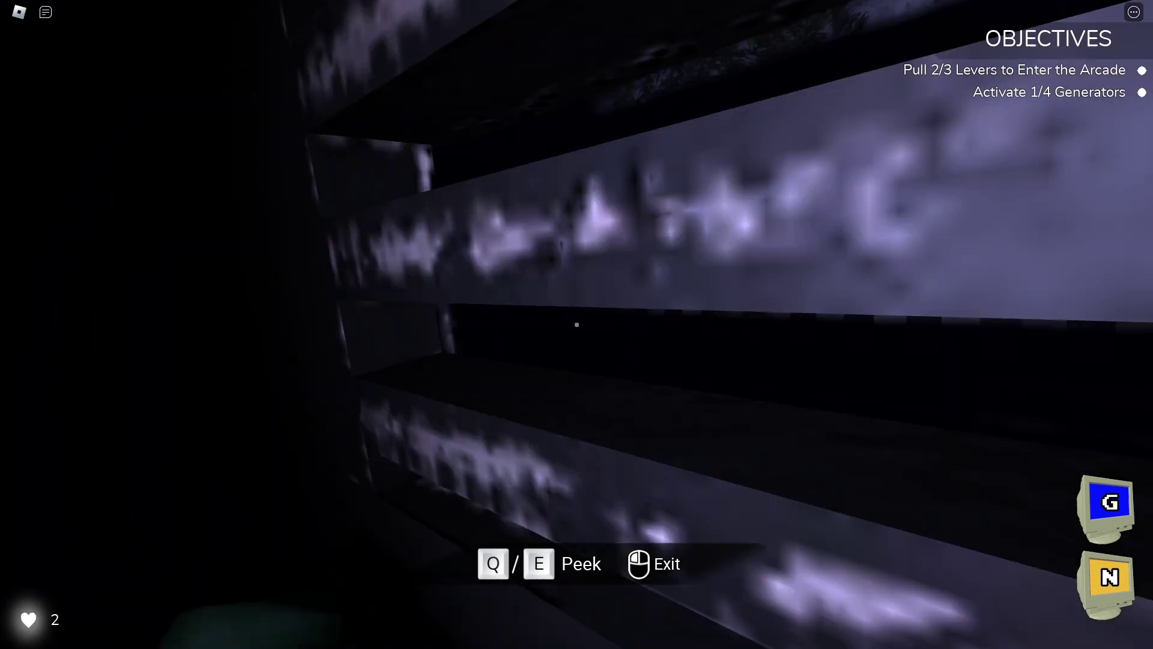
key(e)
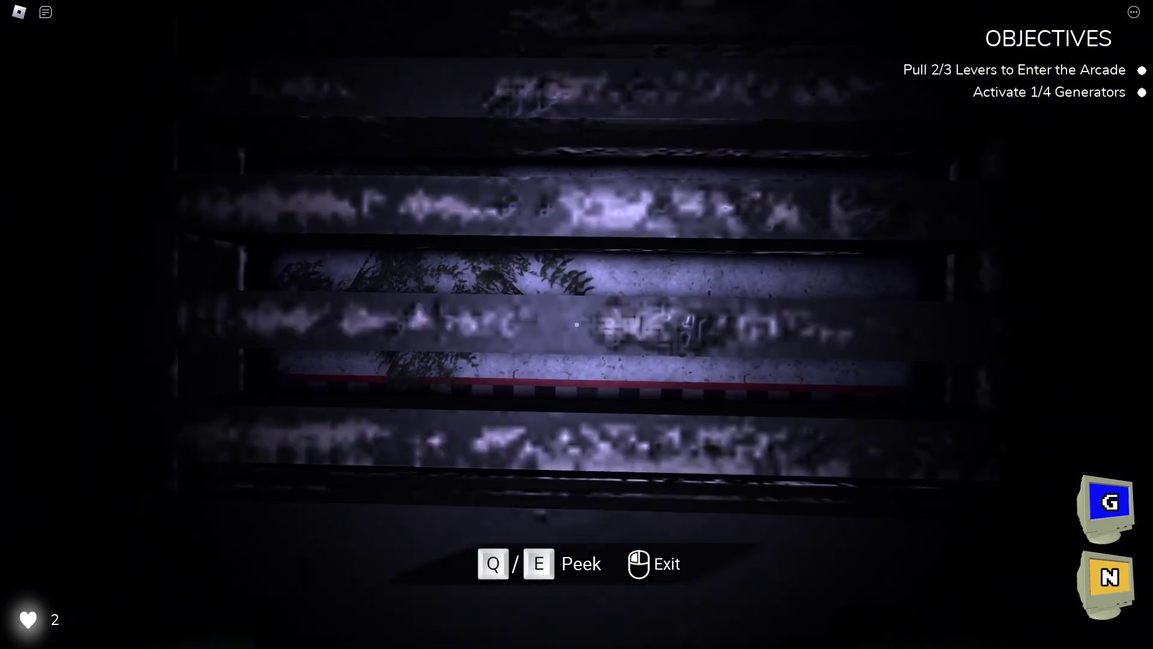
key(e)
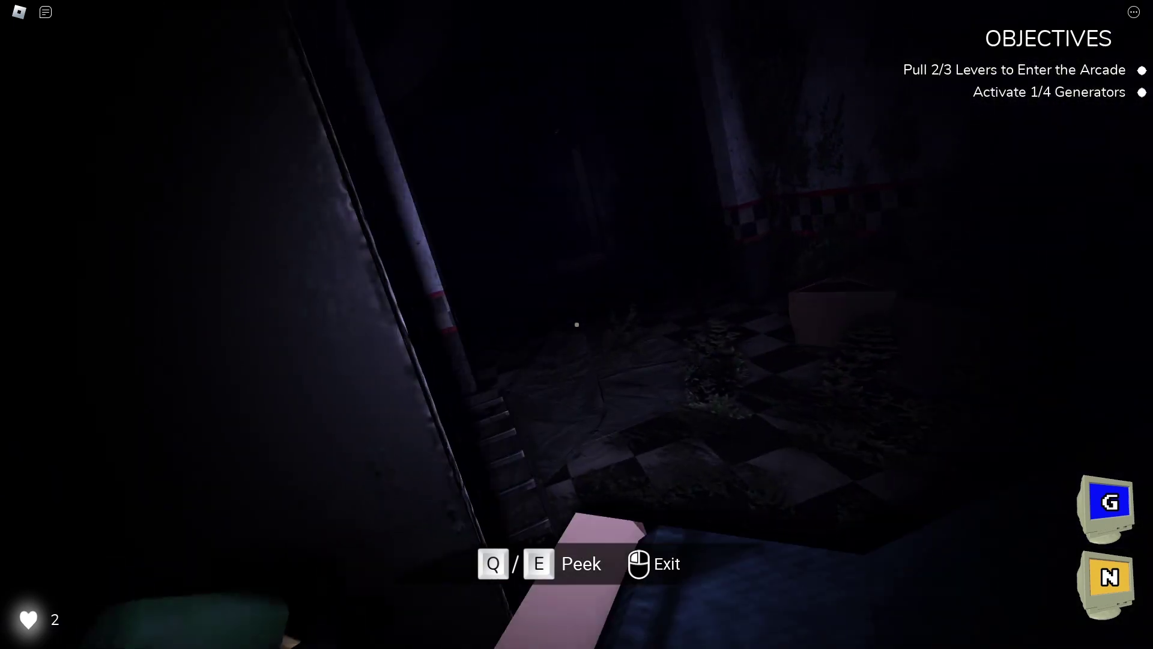
key(e)
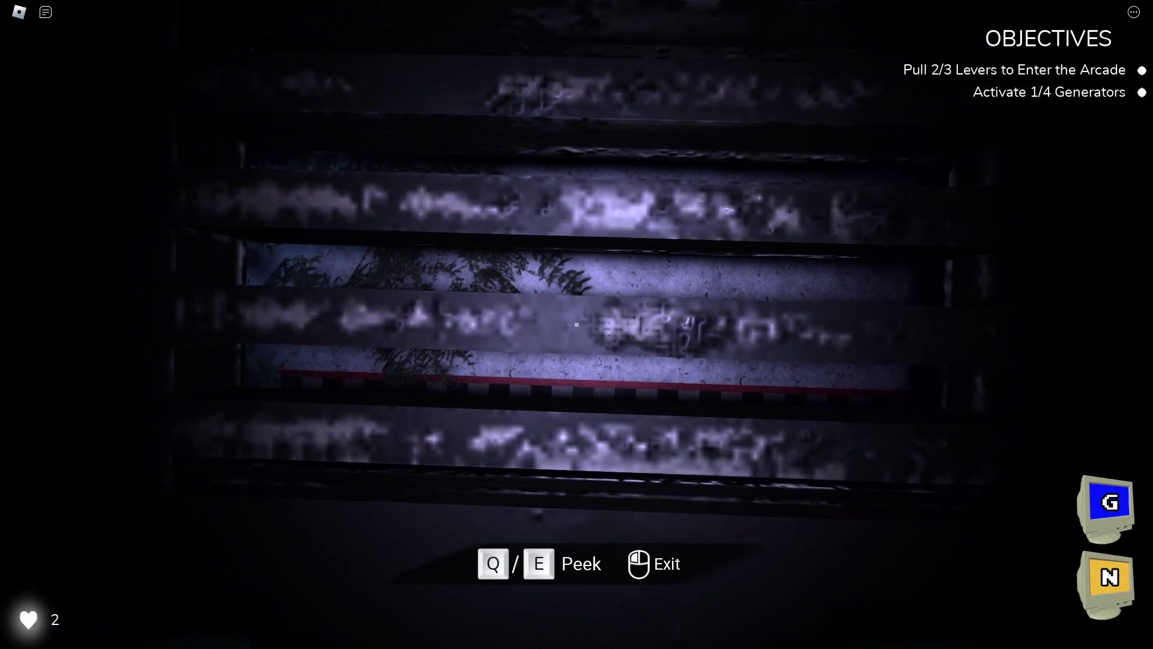
Keep watching the room with Q/E peeks, then step out of the locker.
key(q)
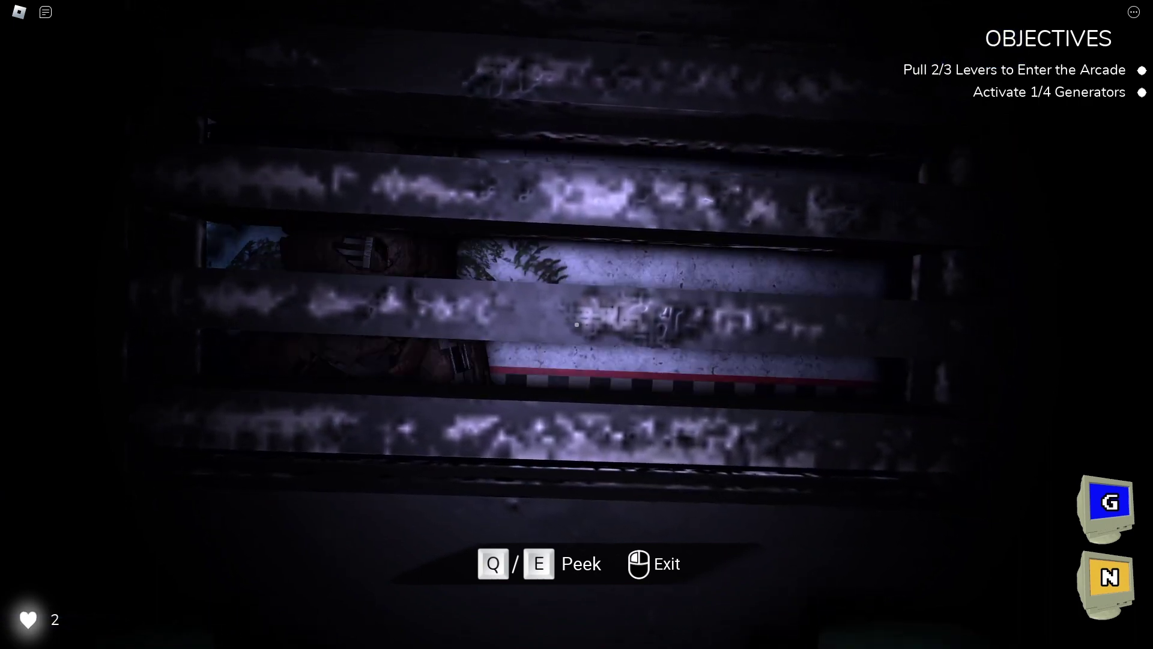
key(e)
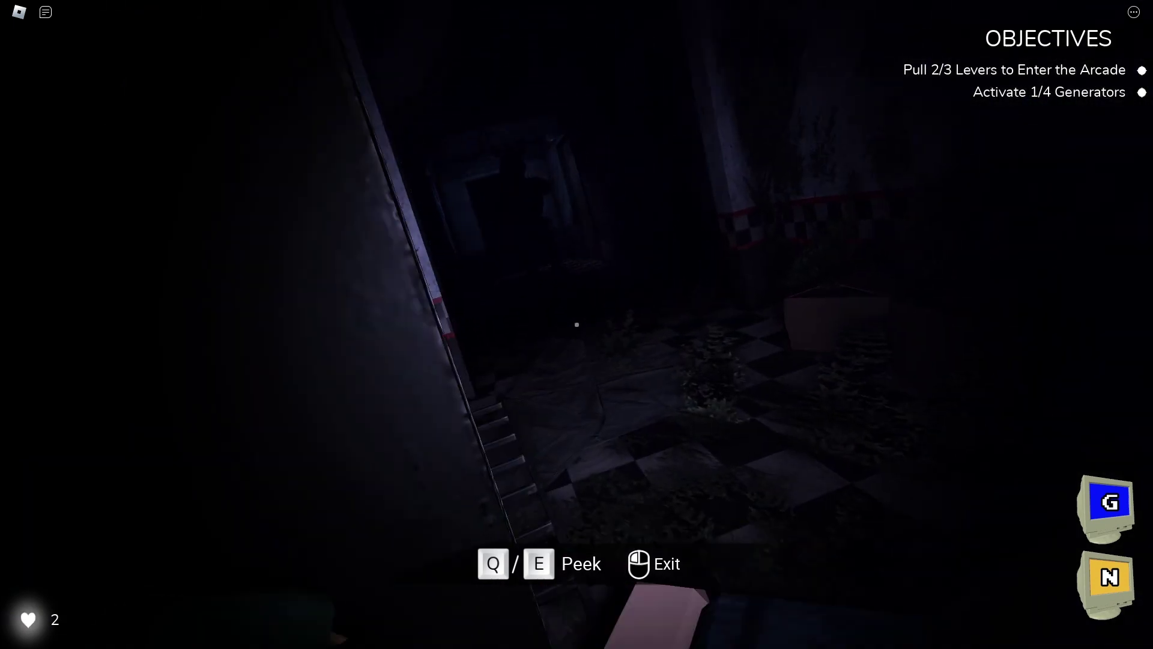
key(q)
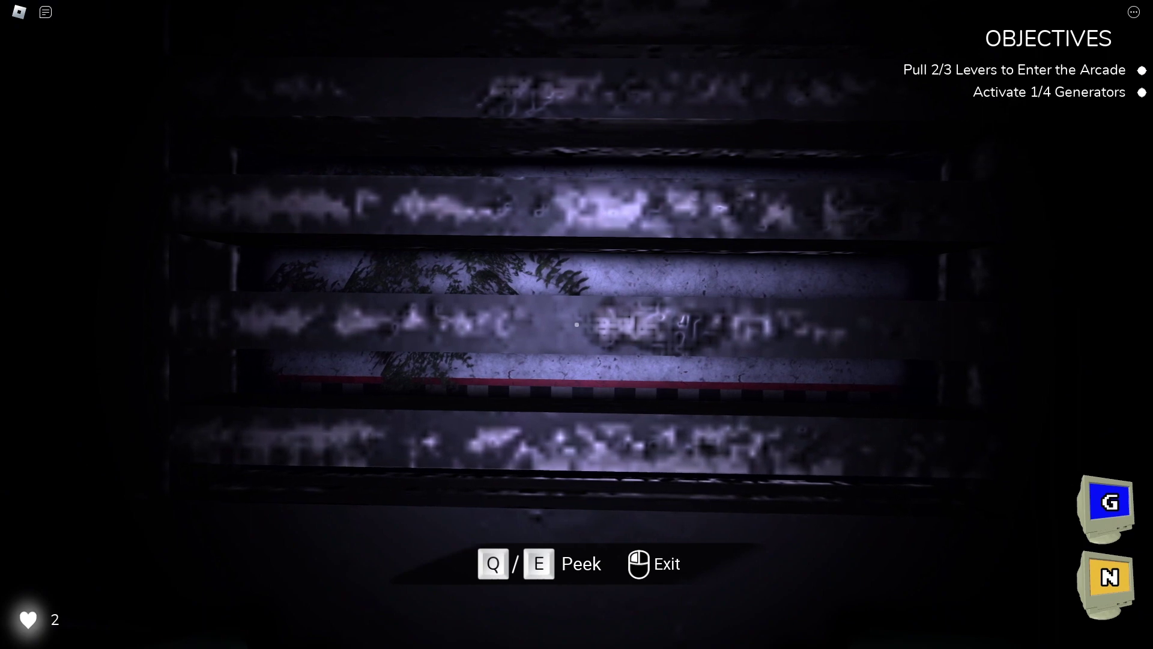
key(e)
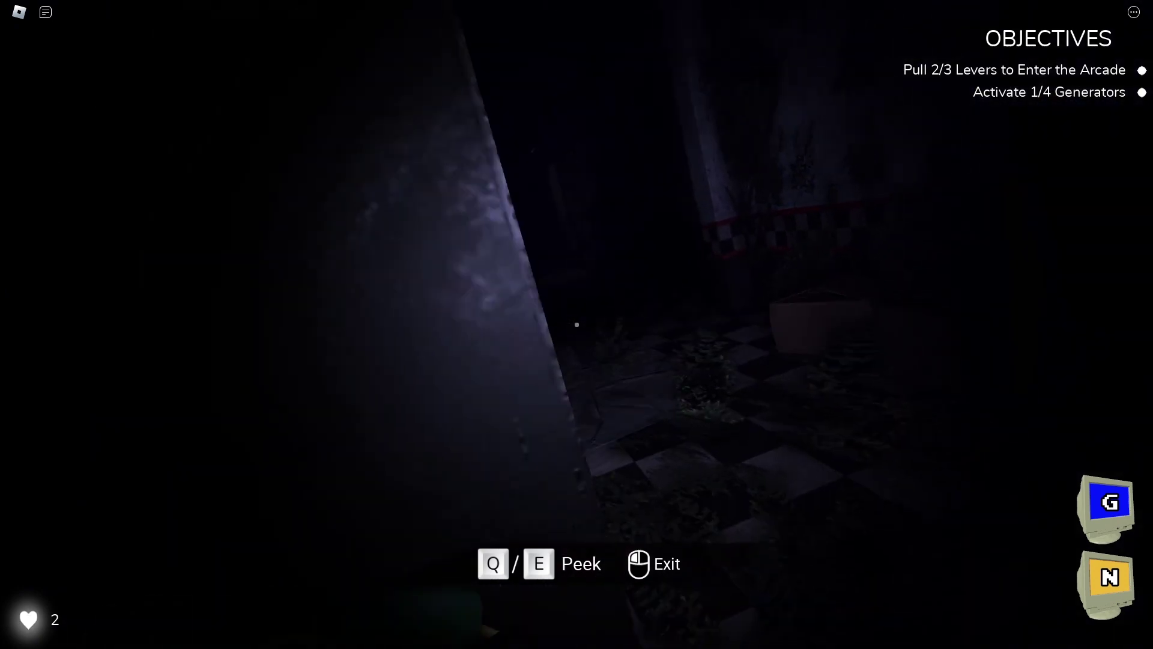
key(q)
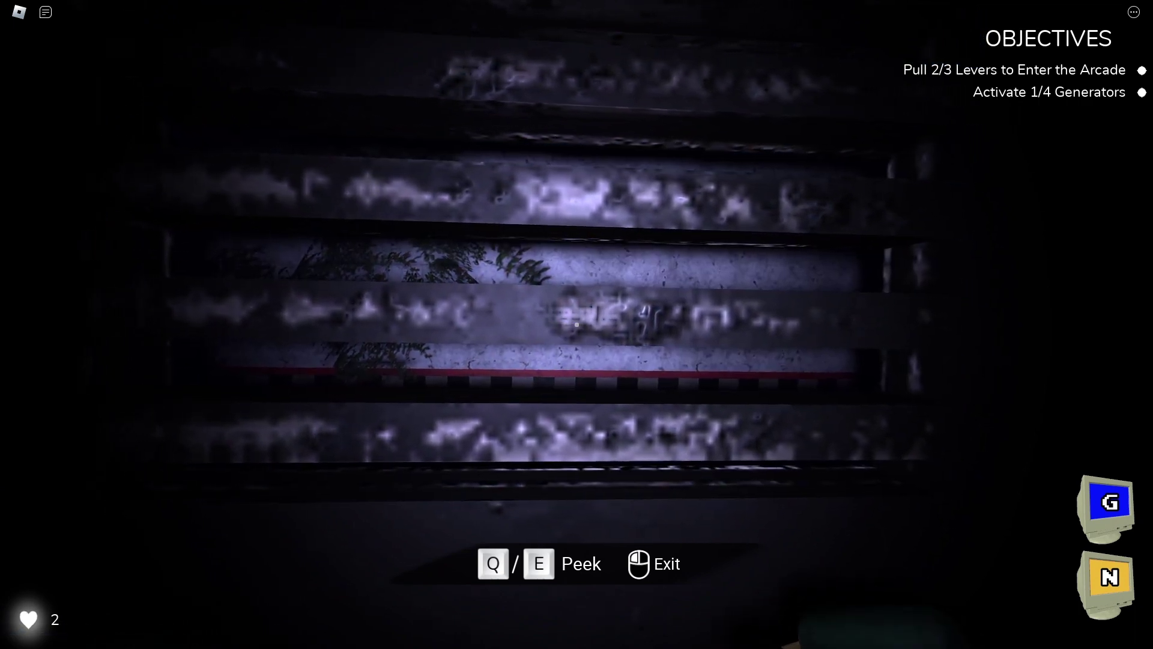
key(e)
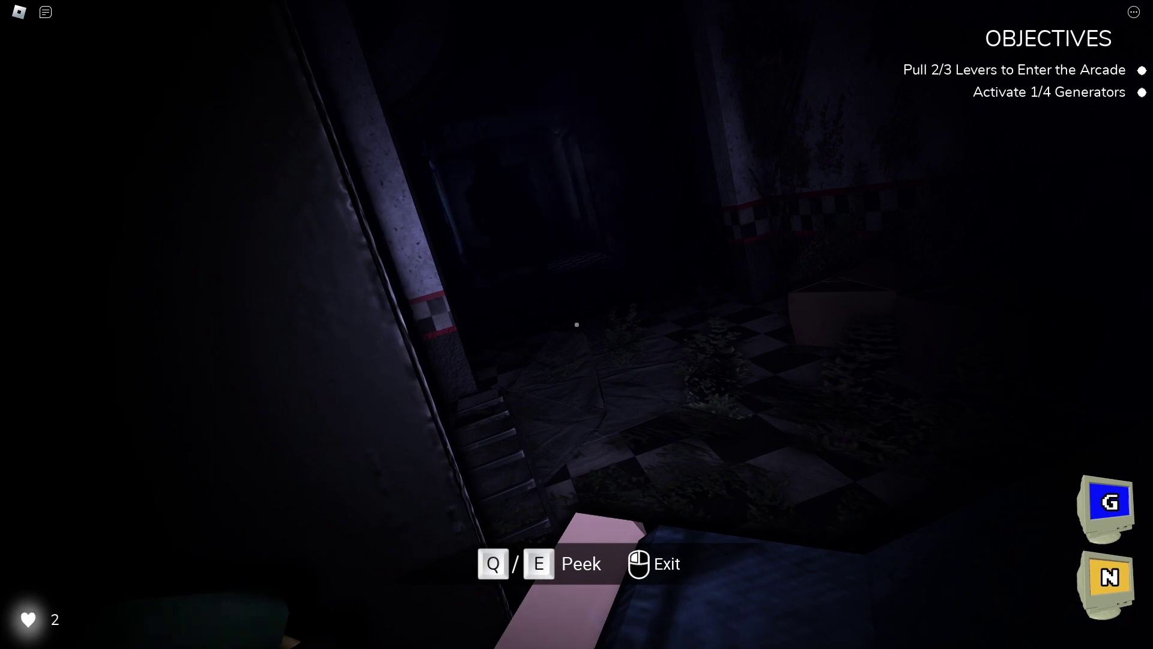
key(q)
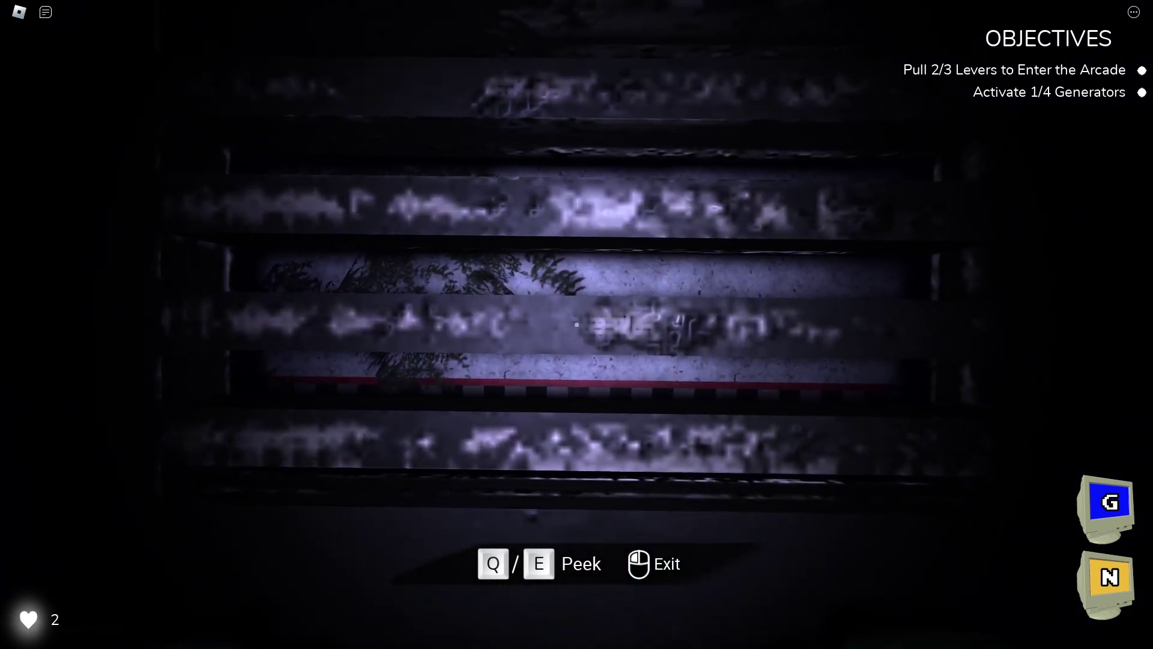
click(577, 325)
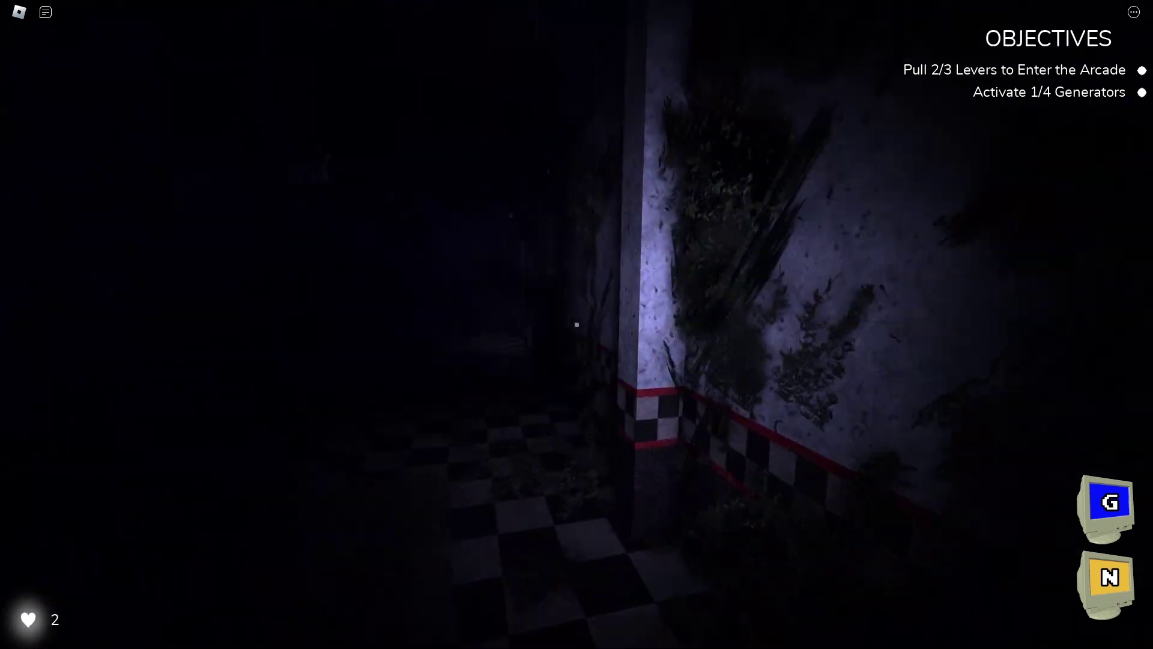
Walk through the corridors and arcade room into the dark room with hanging stars.
key(w)
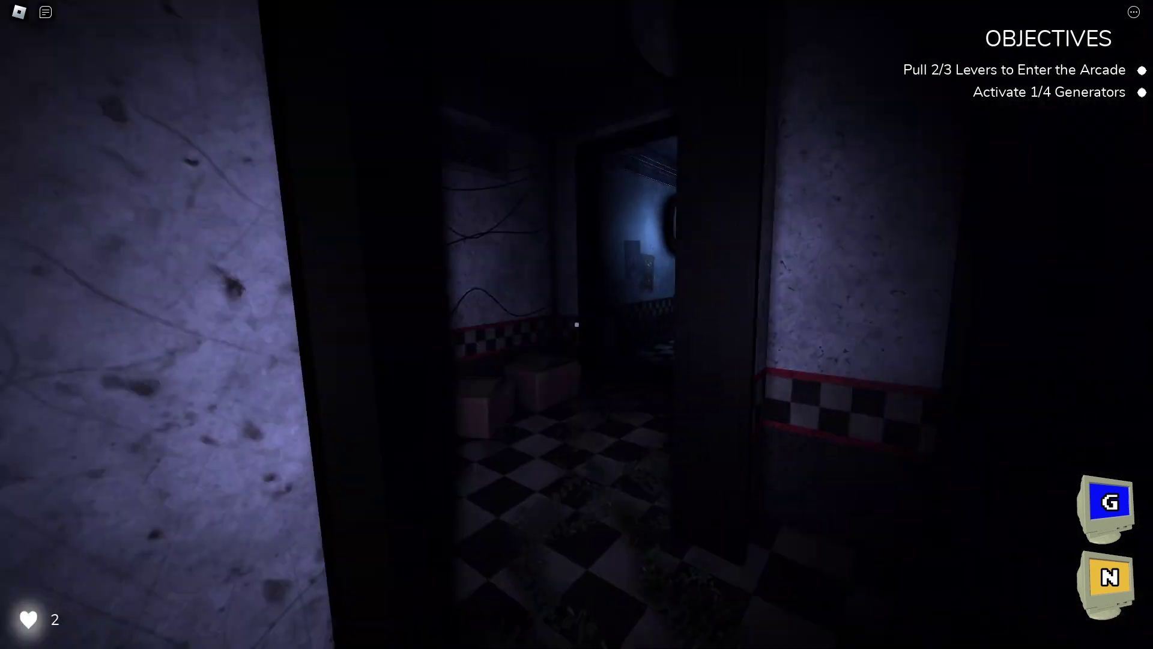
key(w)
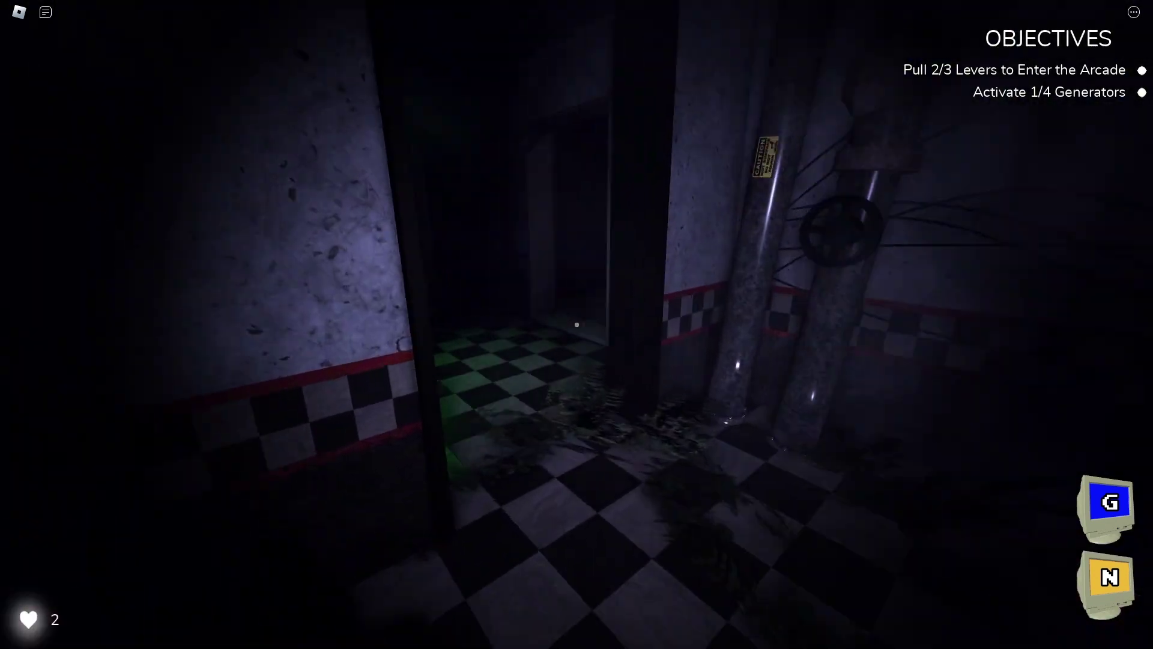
key(w)
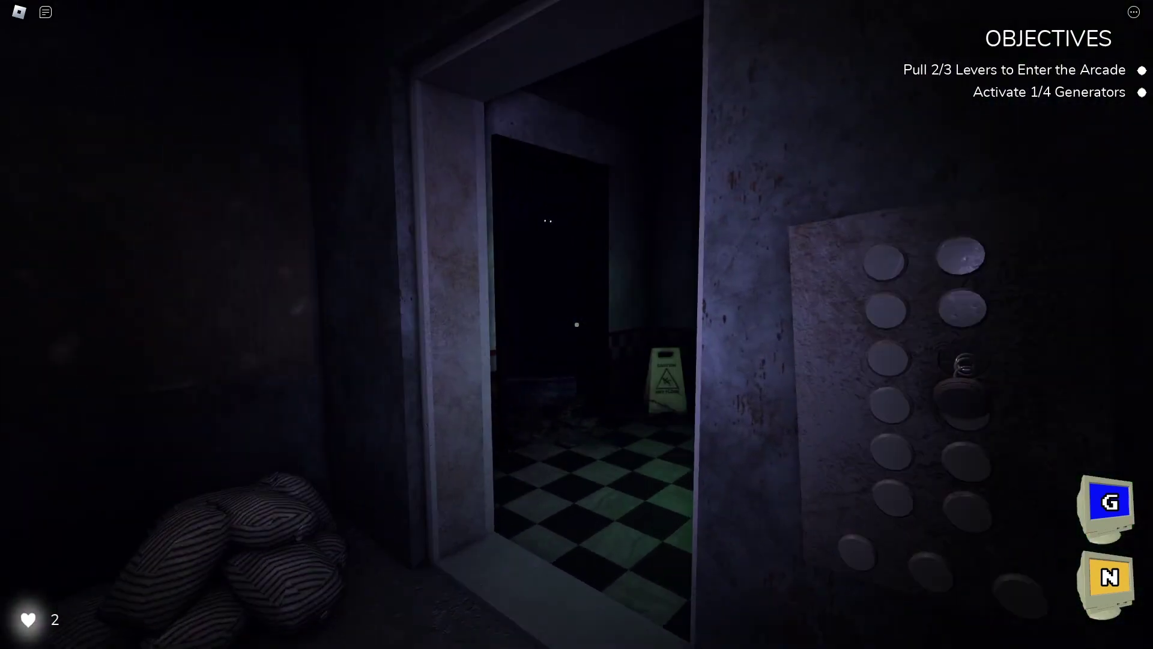
key(w)
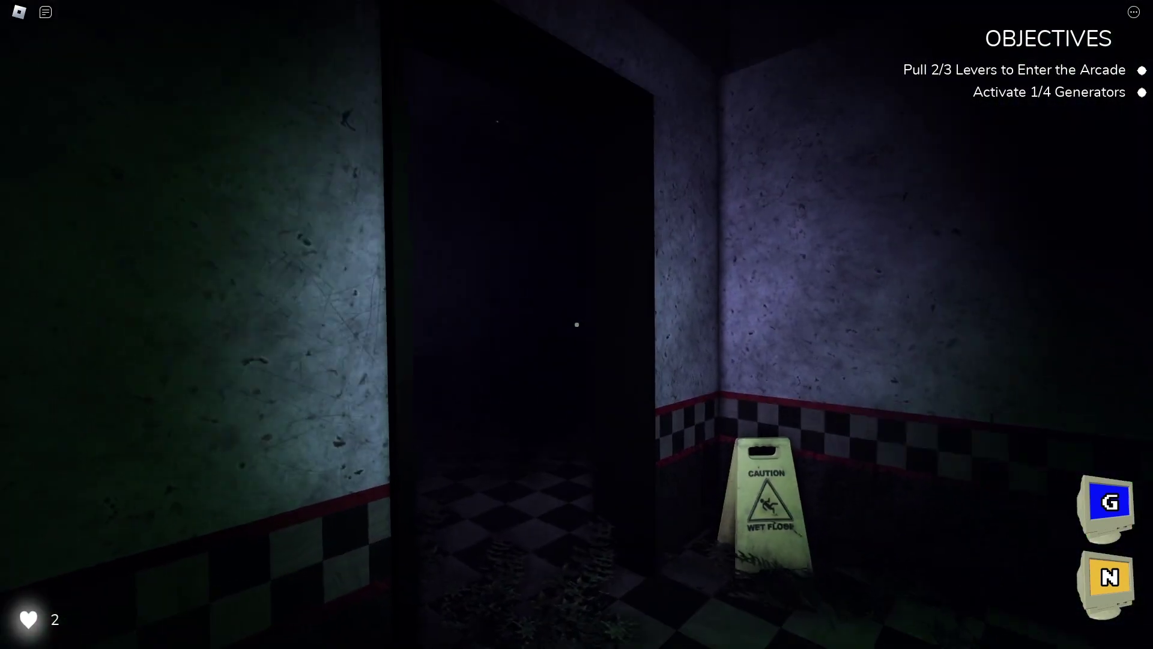
key(w)
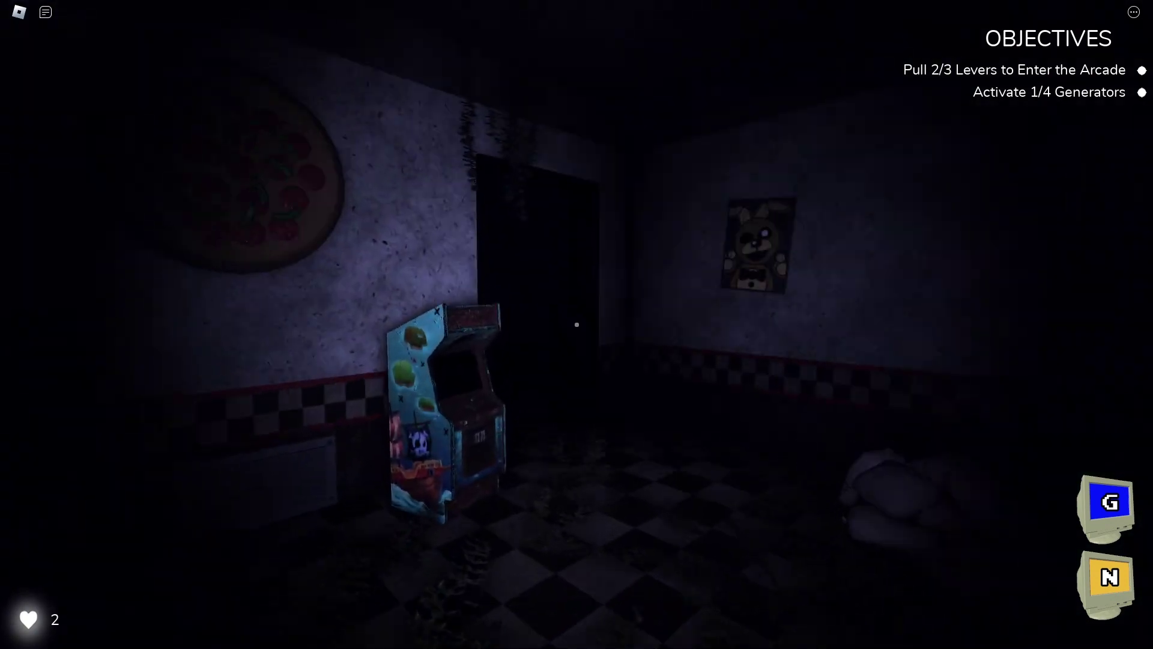
key(w)
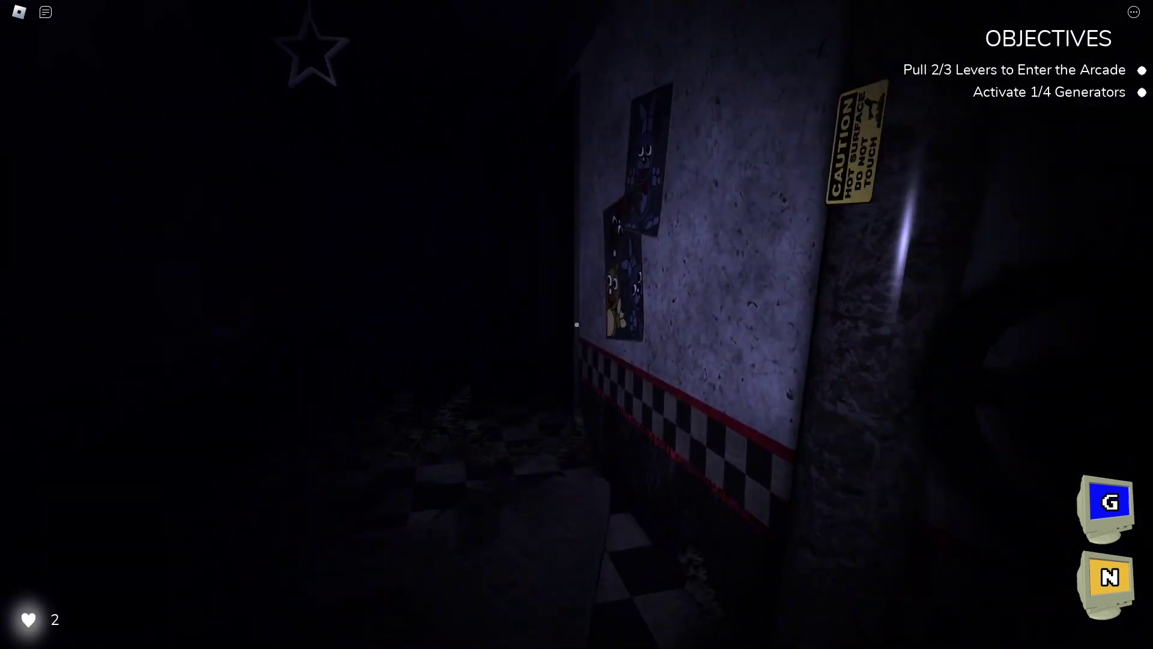
key(w)
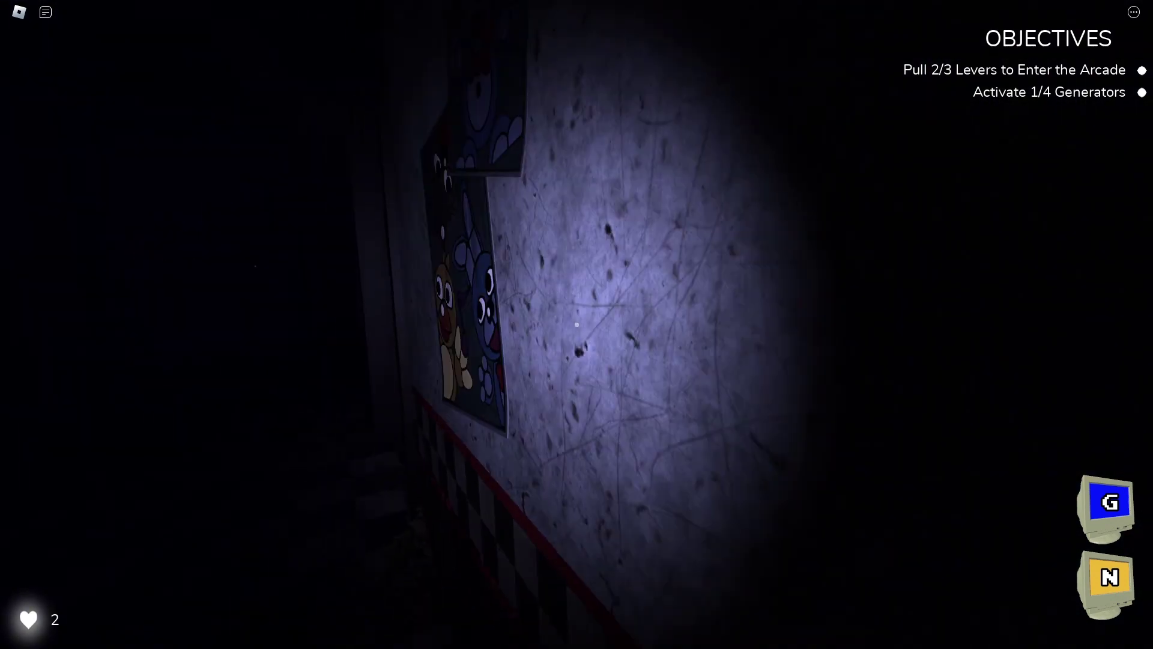
key(w)
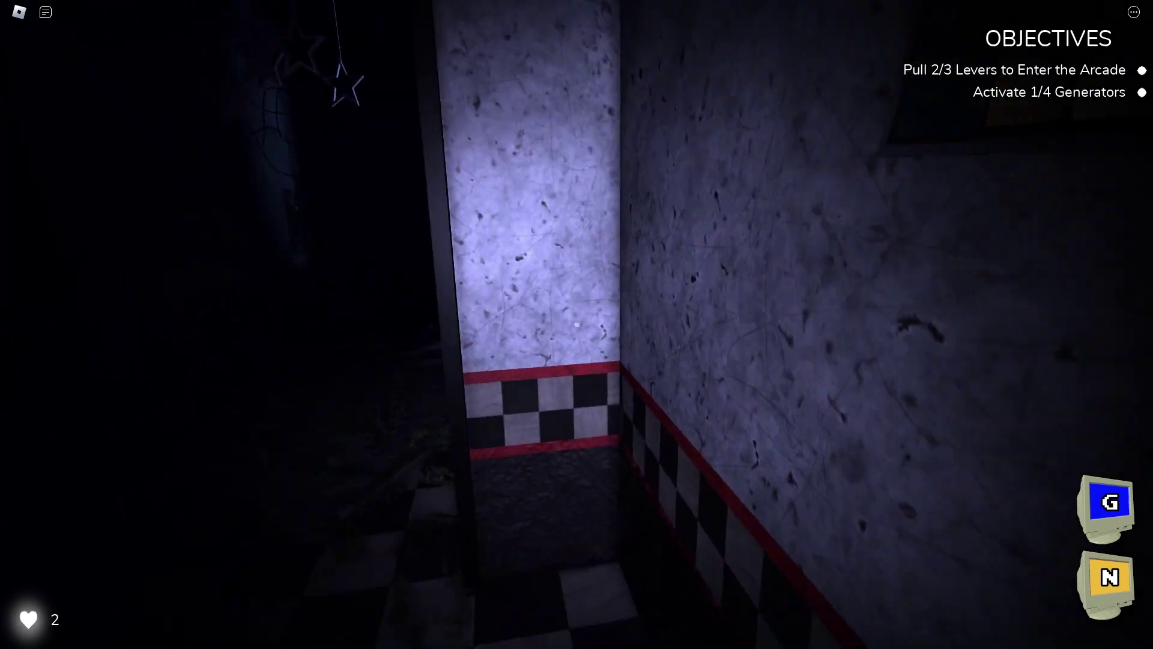
key(w)
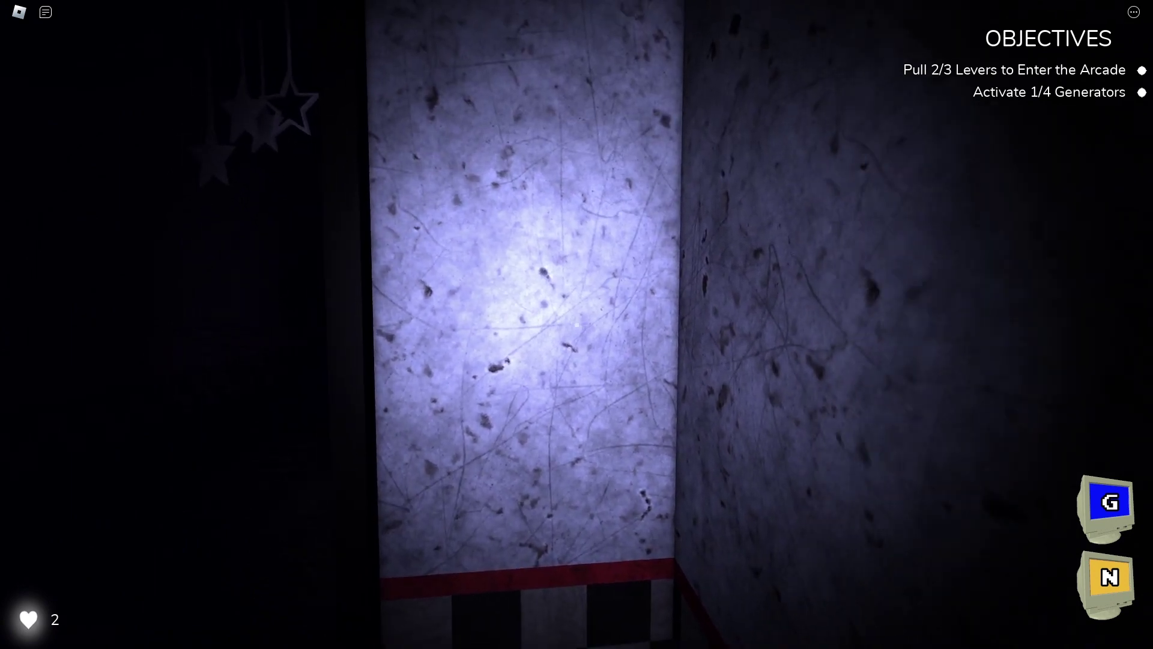
key(w)
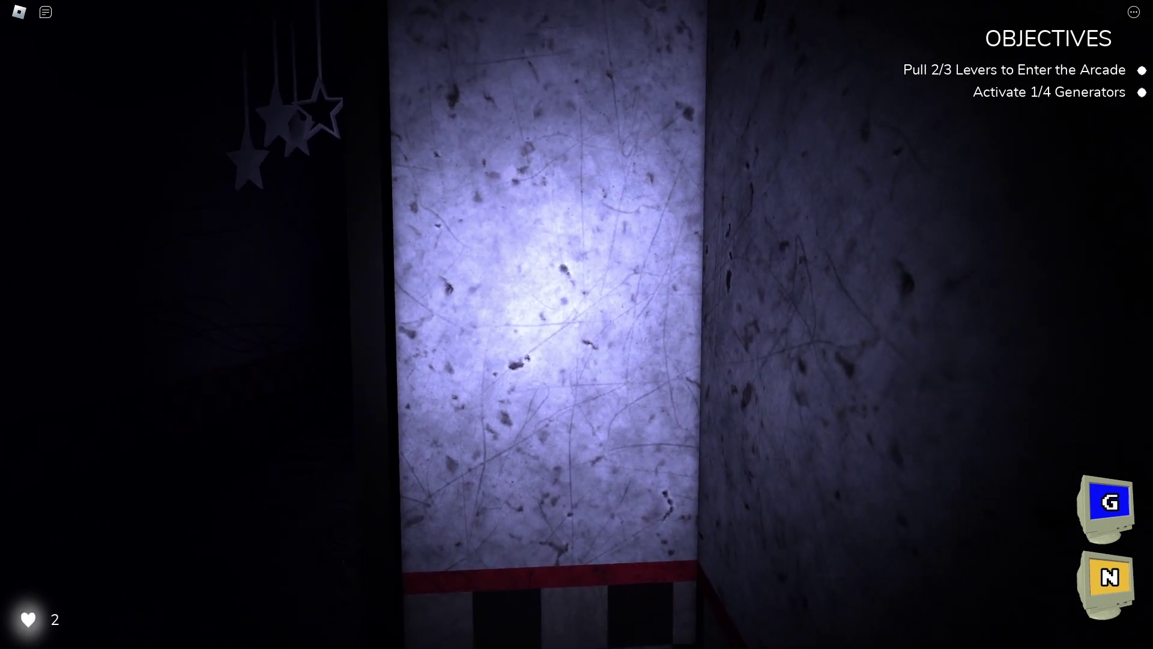
Continue down the poster-lined hallway to the dark padlocked doorway.
key(w)
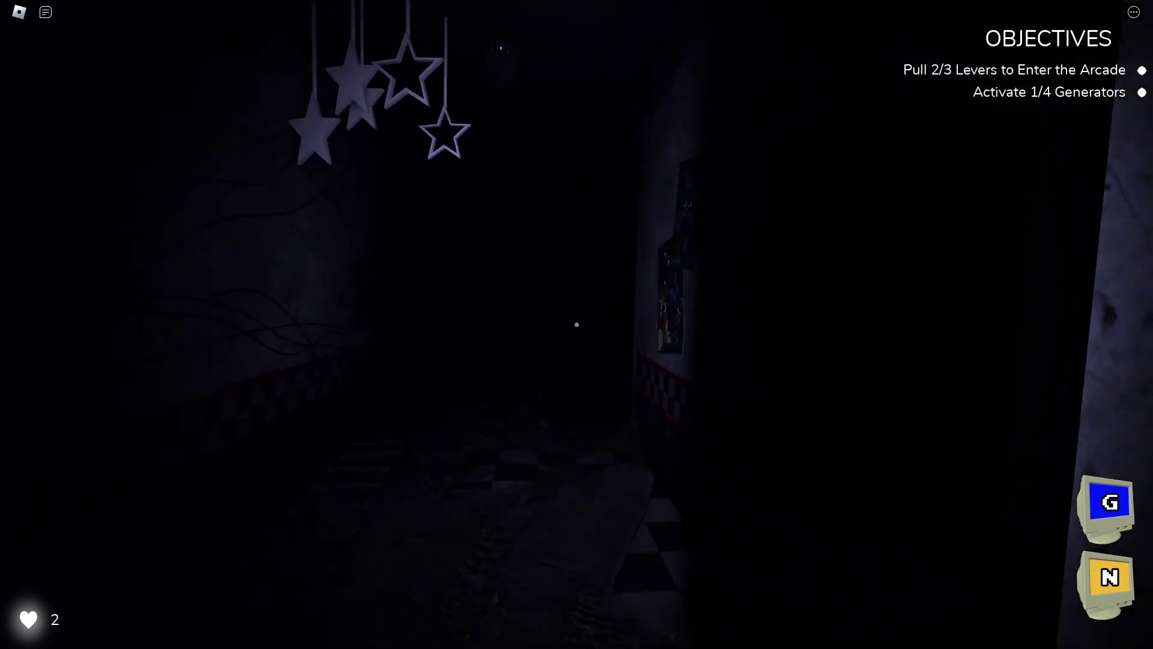
key(w)
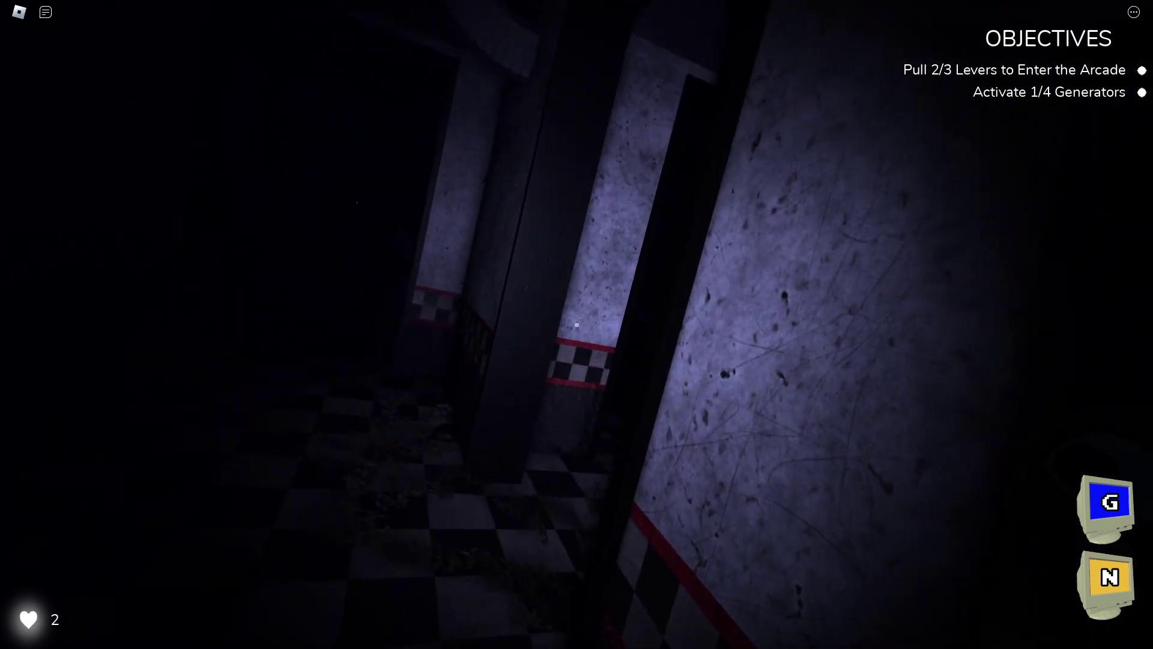
key(w)
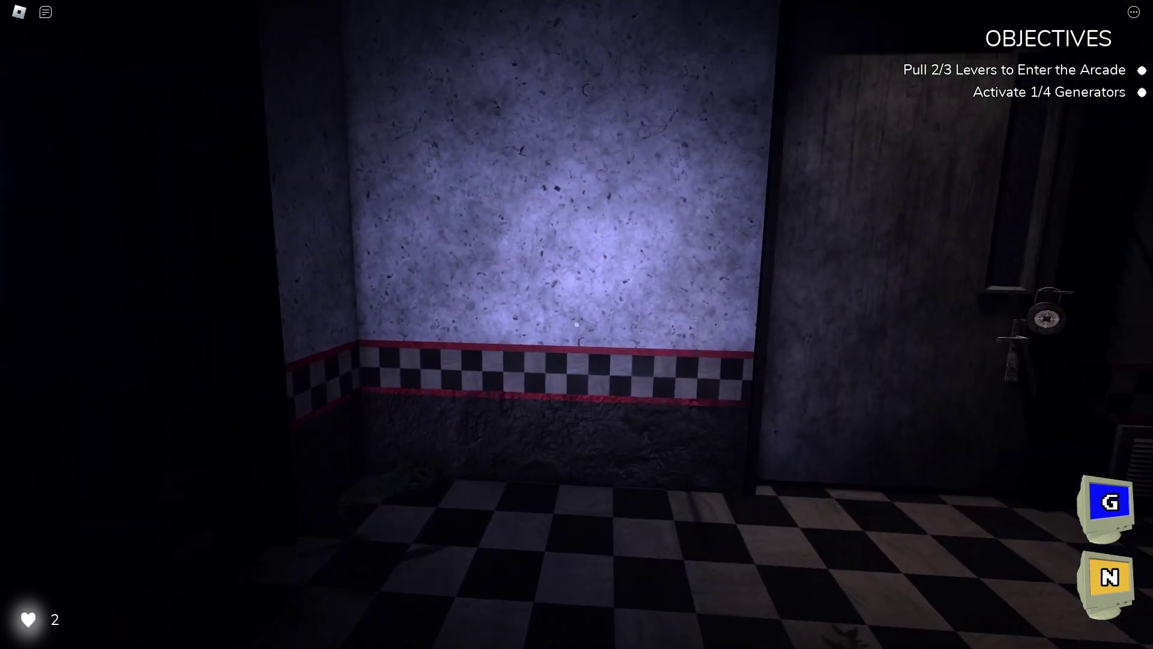
key(w)
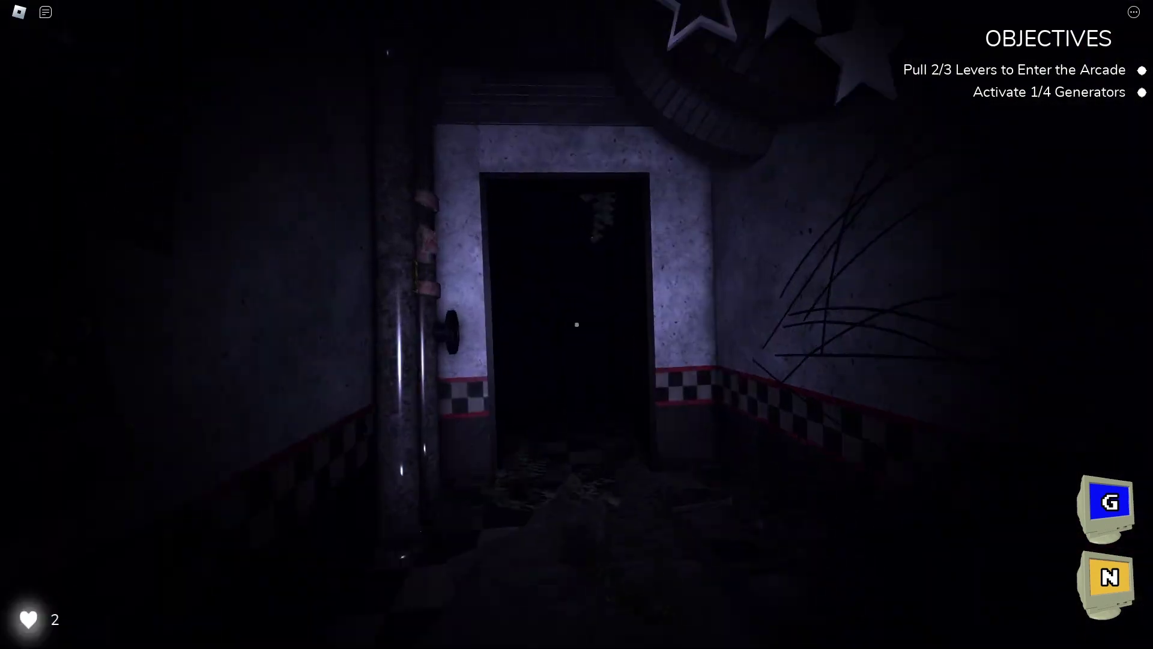
key(w)
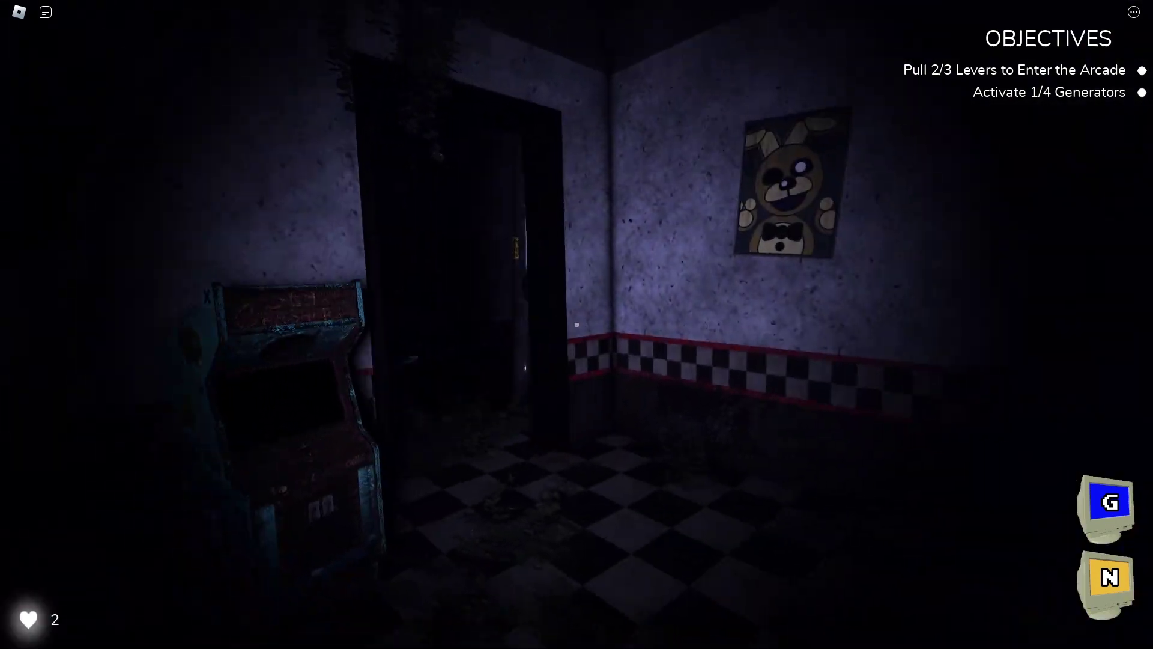
key(w)
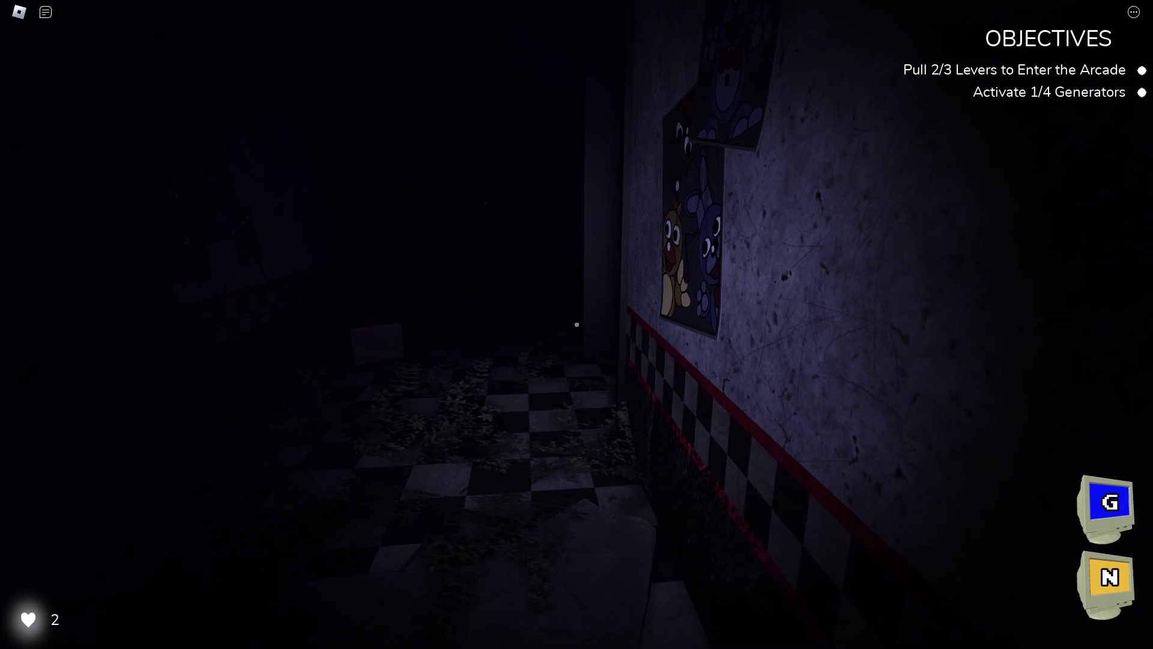
key(w)
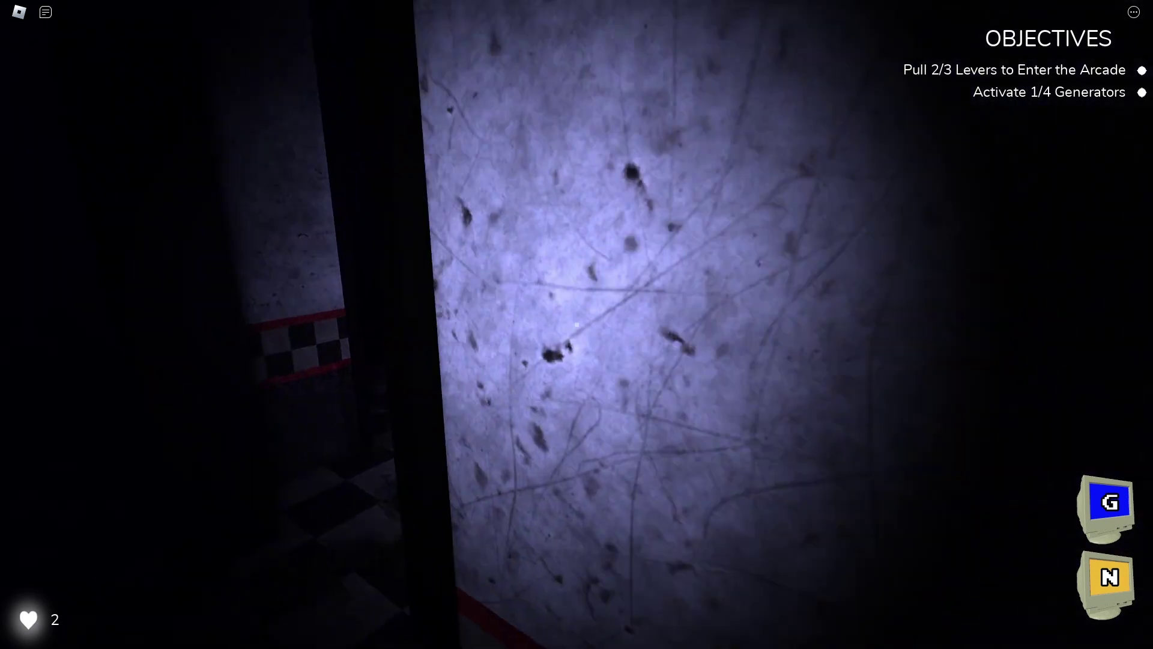
key(w)
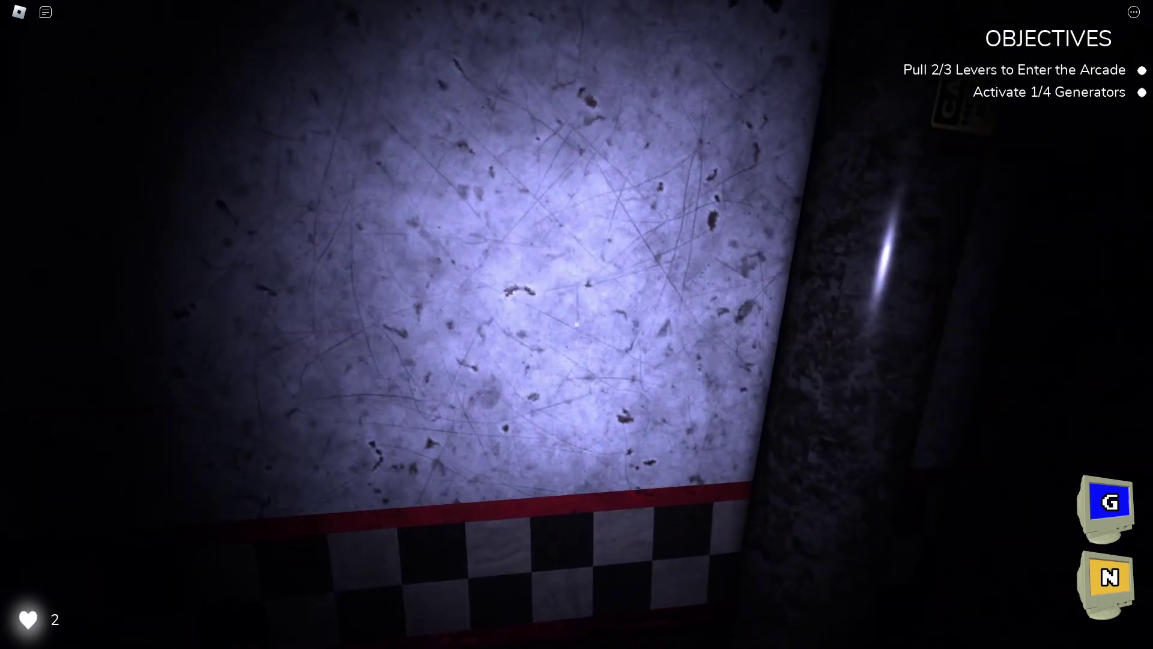
key(w)
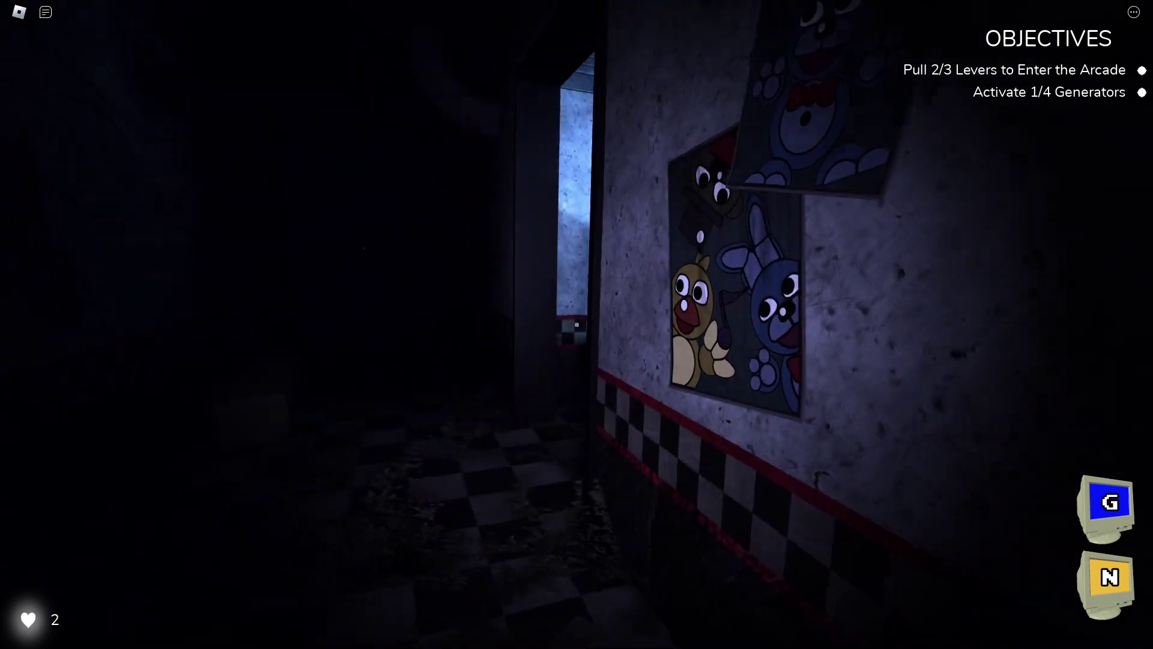
key(w)
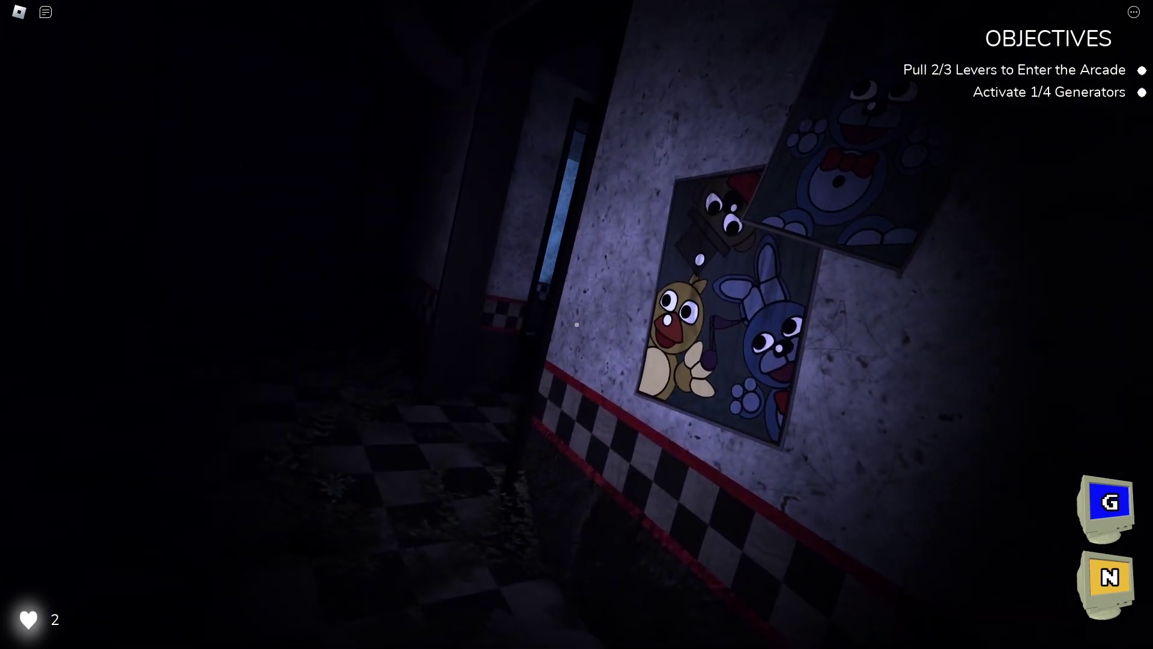
key(w)
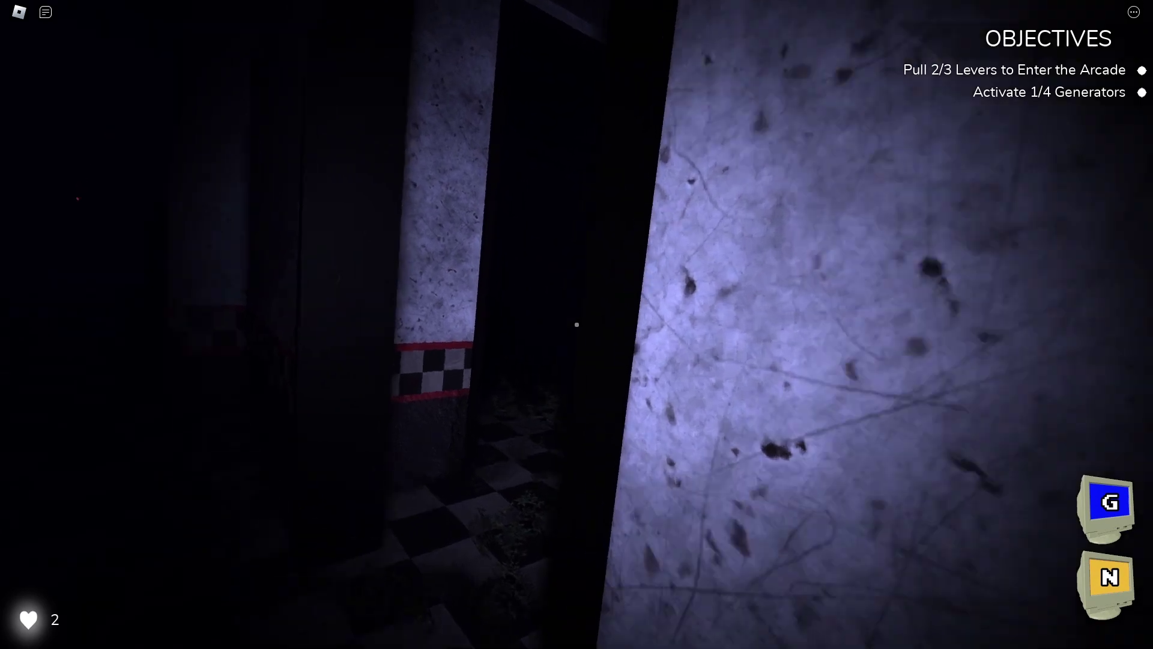
Start picking the padlocked door, then back away from it.
drag(577, 325, 576, 325)
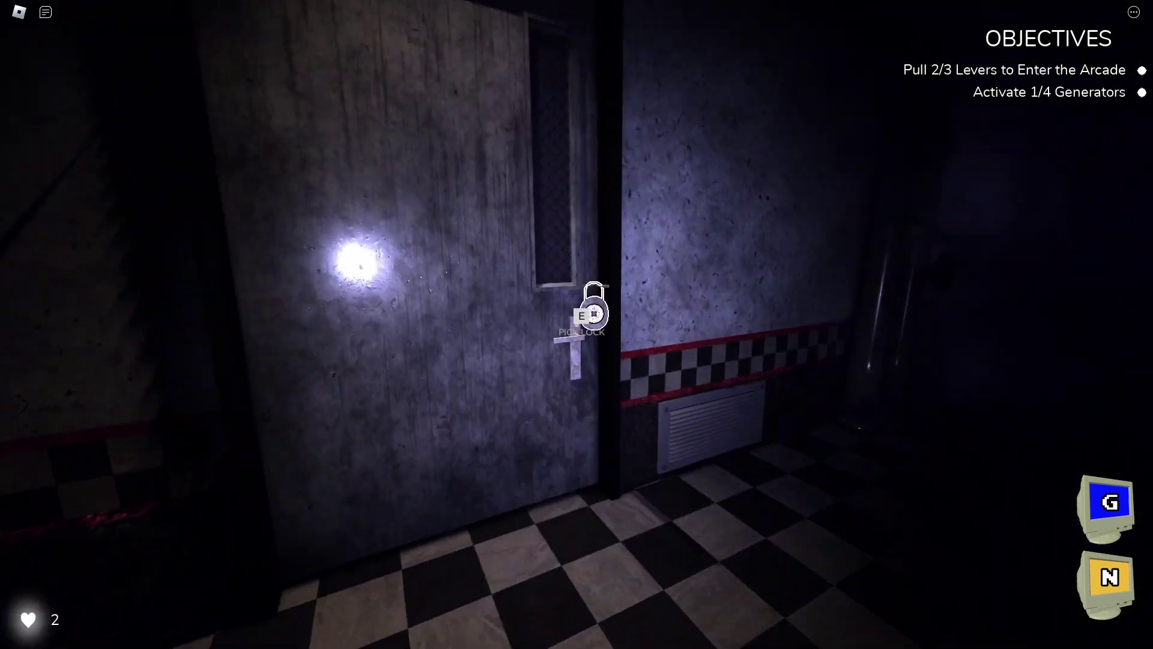
key(w)
key(e)
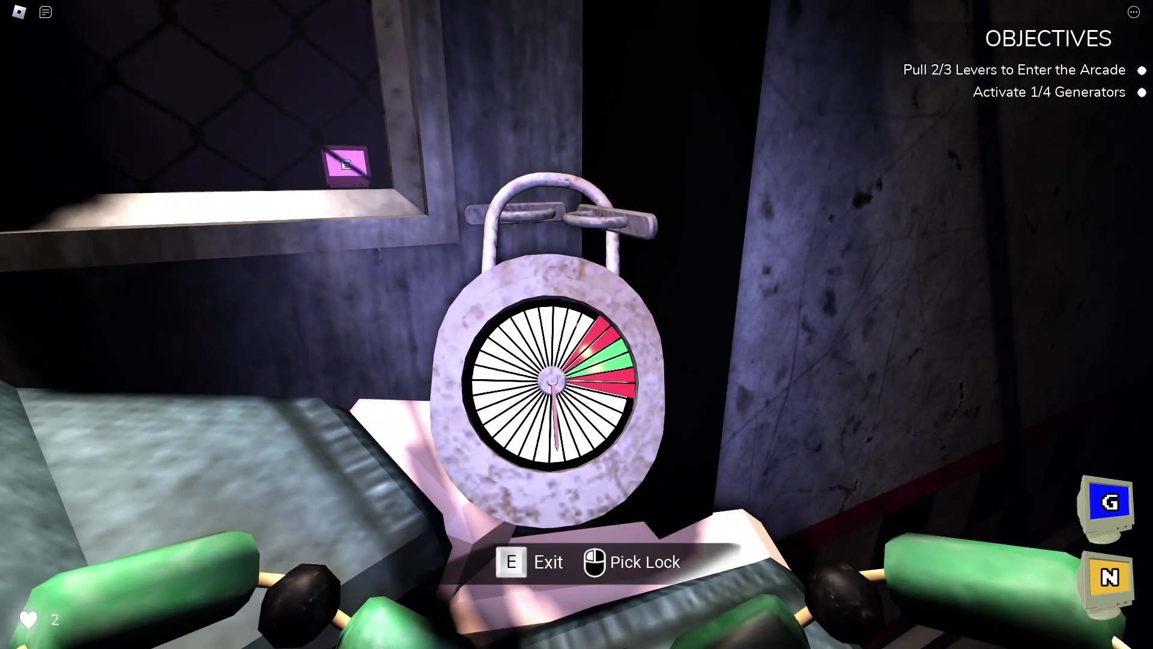
click(576, 324)
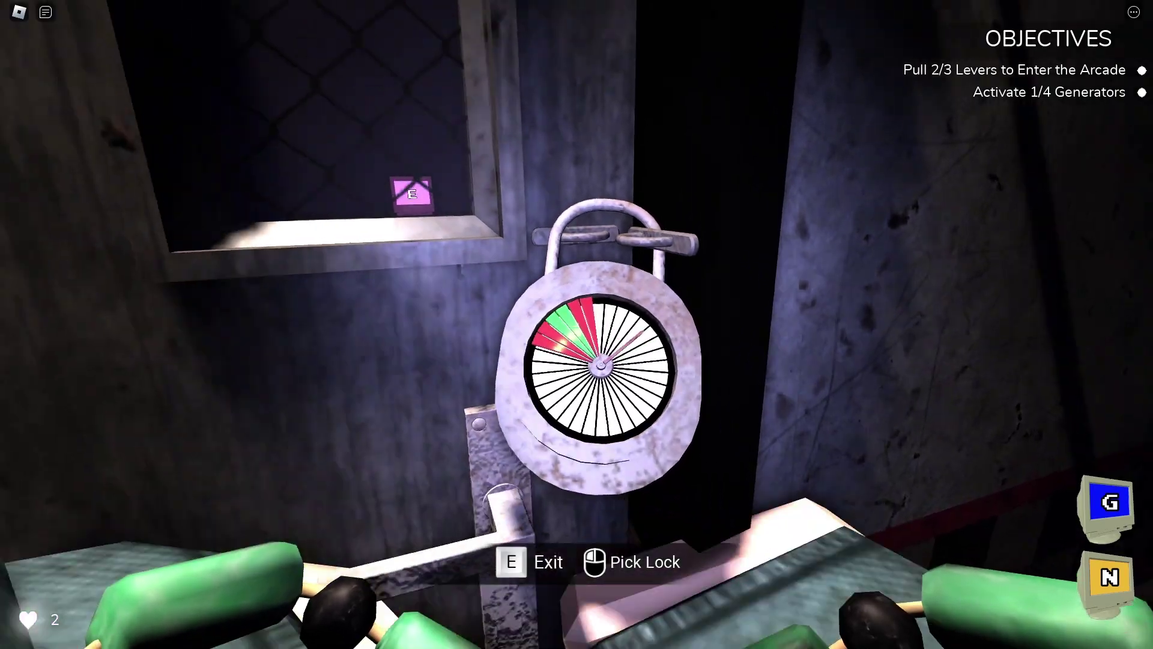
key(e)
Hide in a locker in the dark checkered room, peek out, then leave it.
drag(578, 325, 576, 324)
key(w)
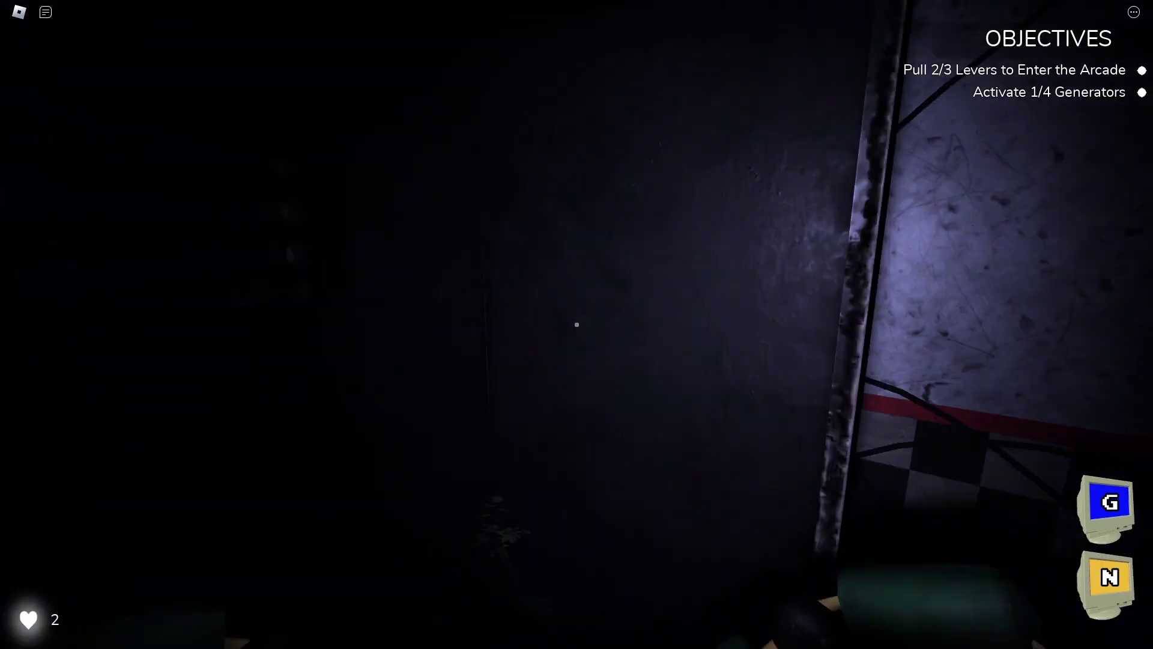
key(e)
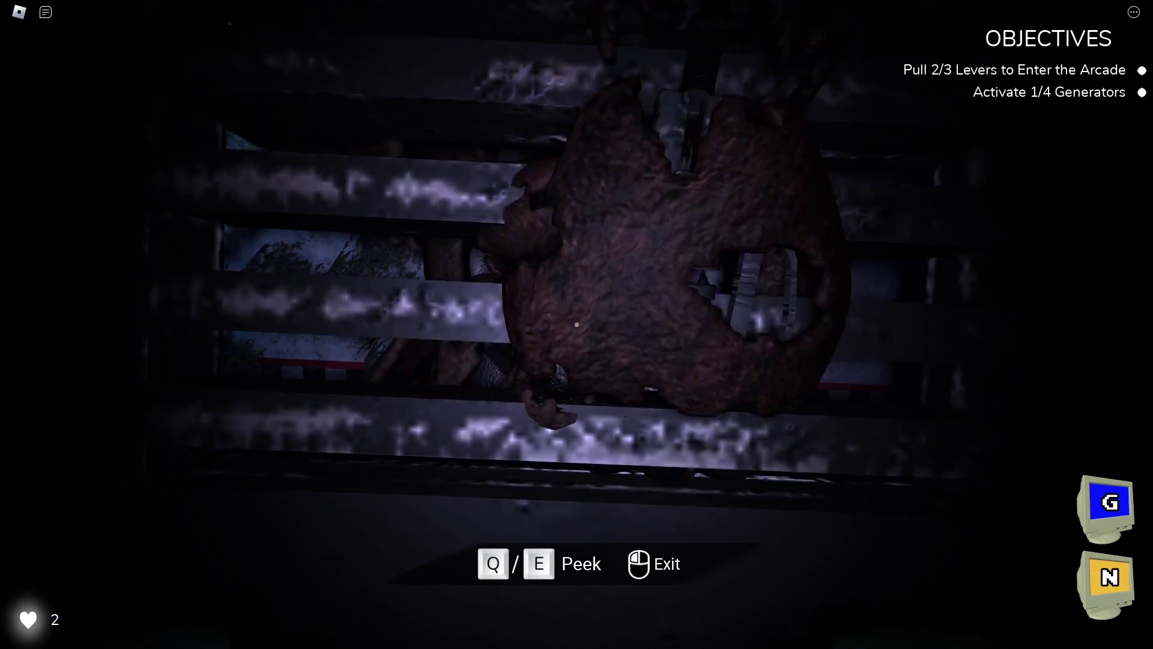
key(e)
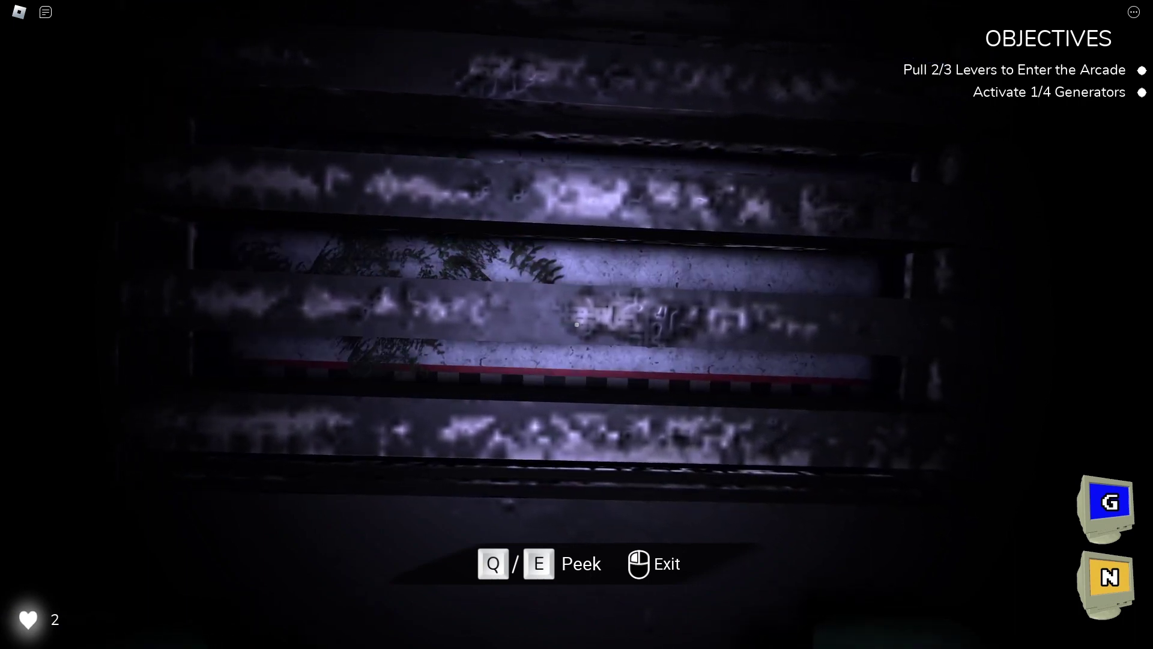
key(e)
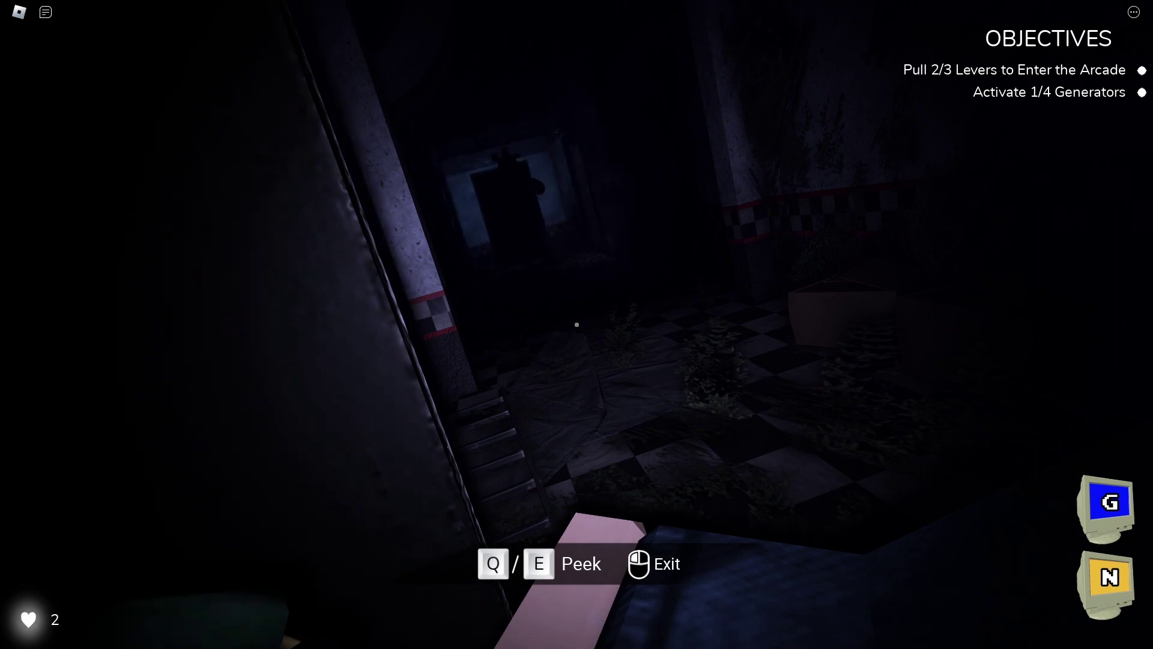
key(q)
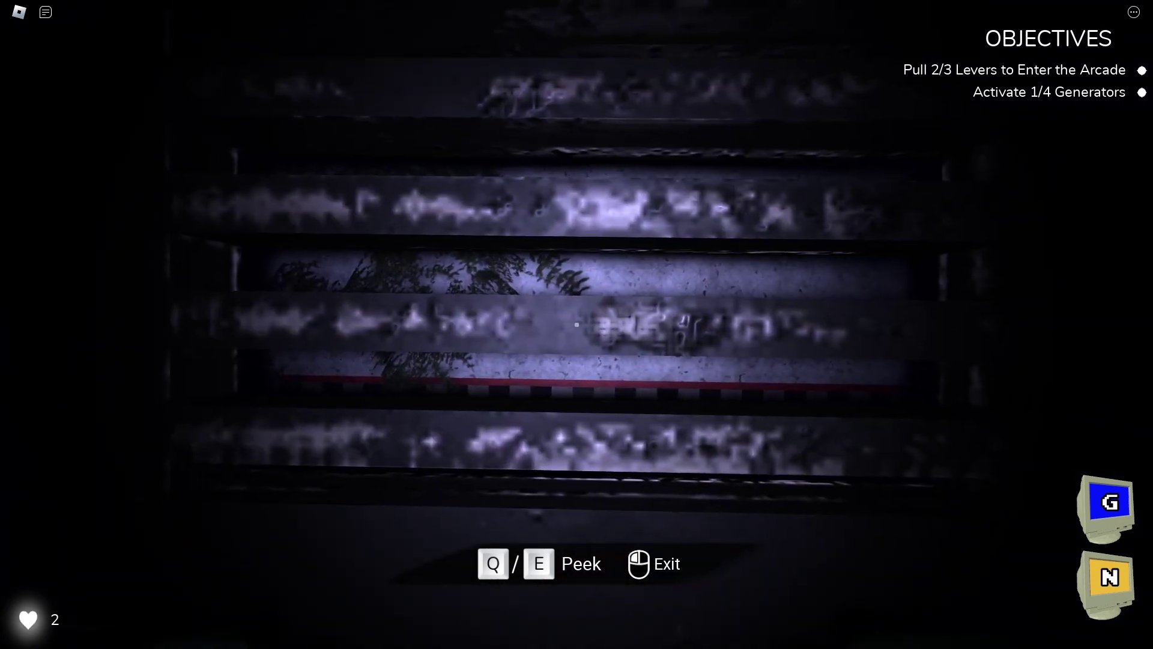
key(e)
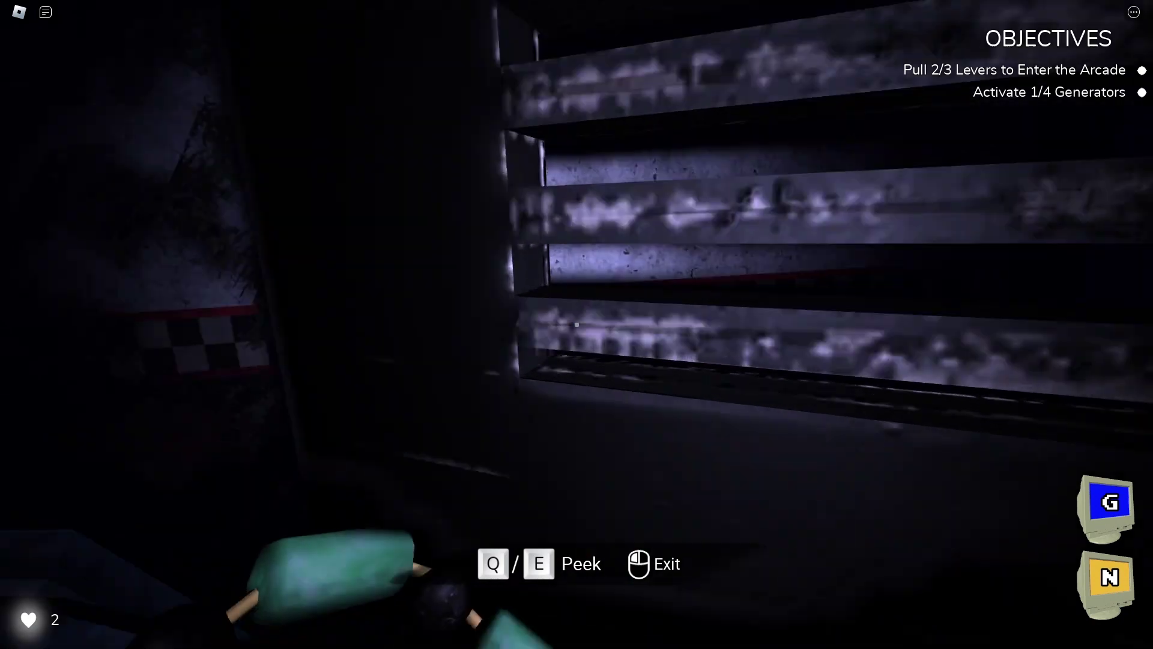
key(q)
click(576, 325)
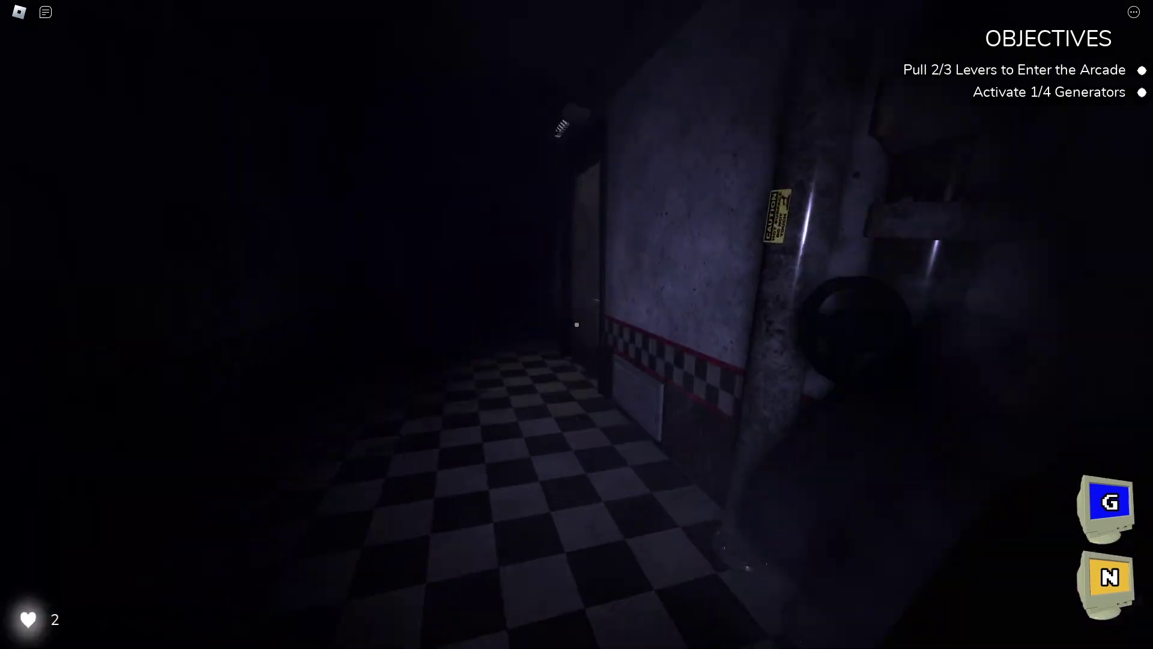
Pick the office door padlock open and pull the lever inside.
key(e)
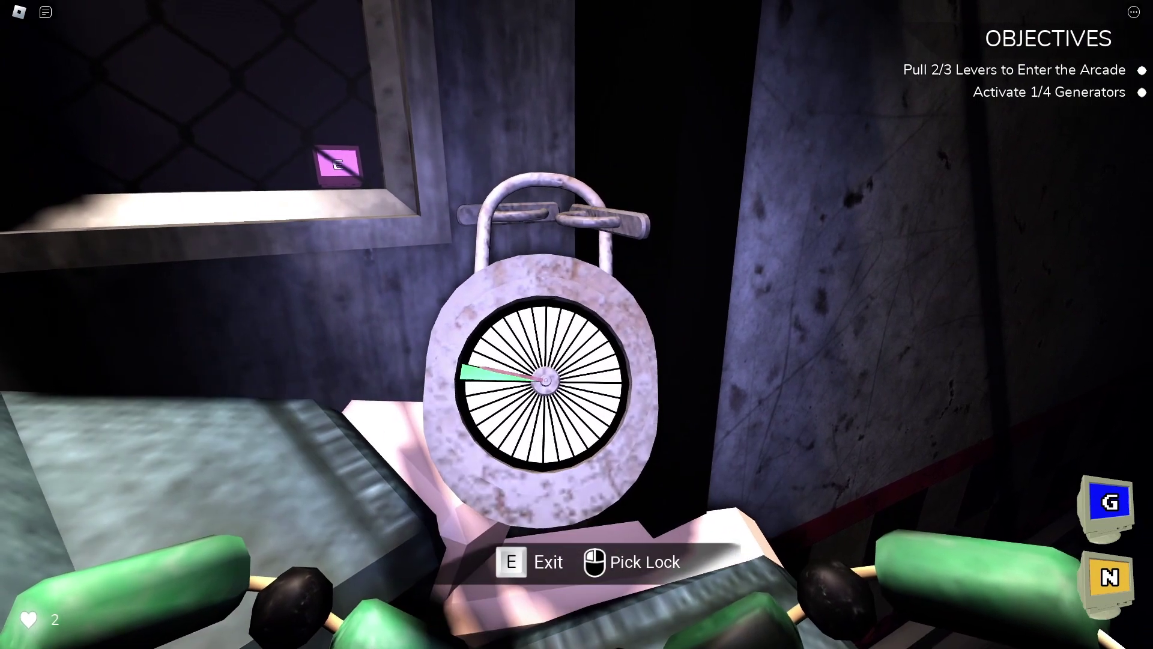
click(577, 325)
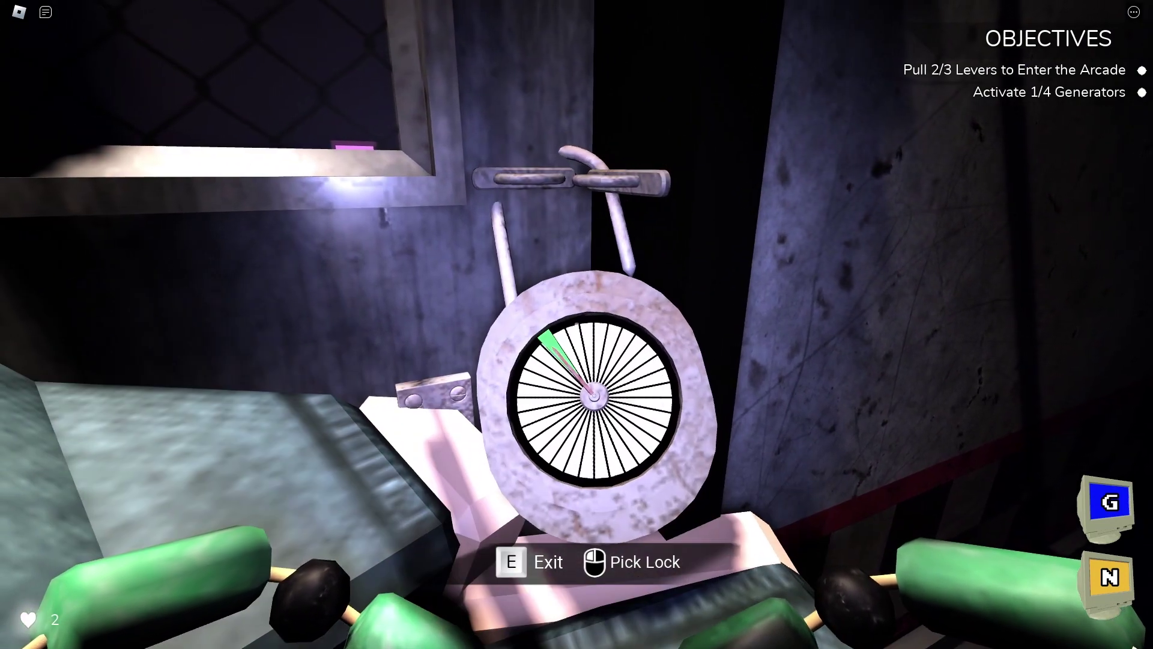
key(e)
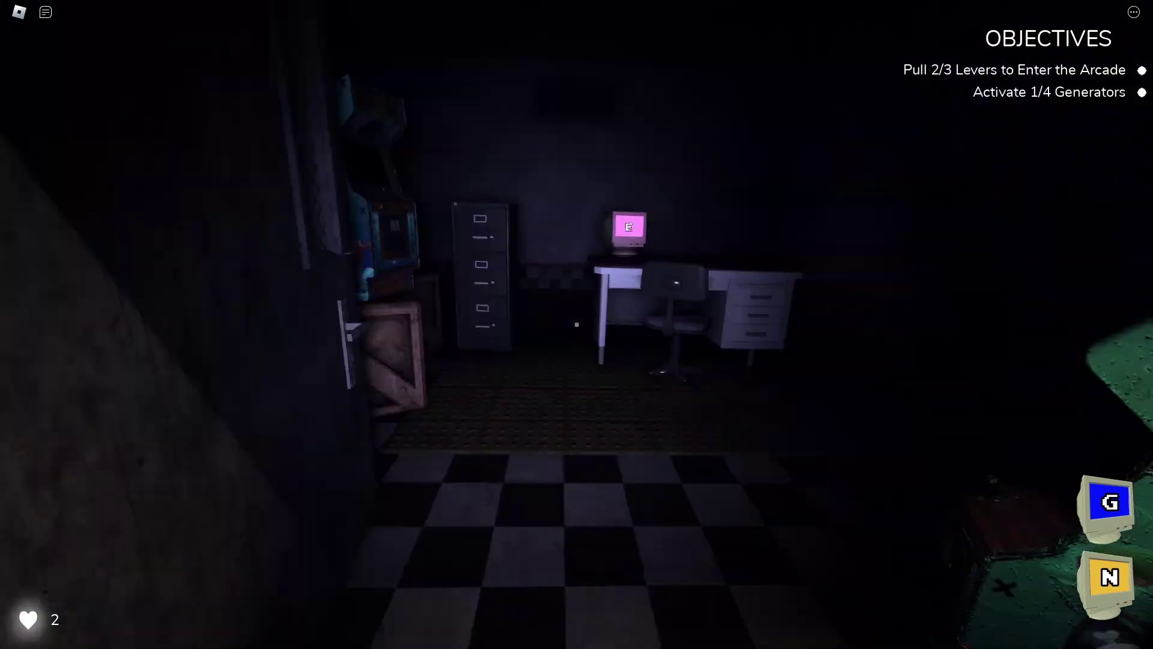
key(e)
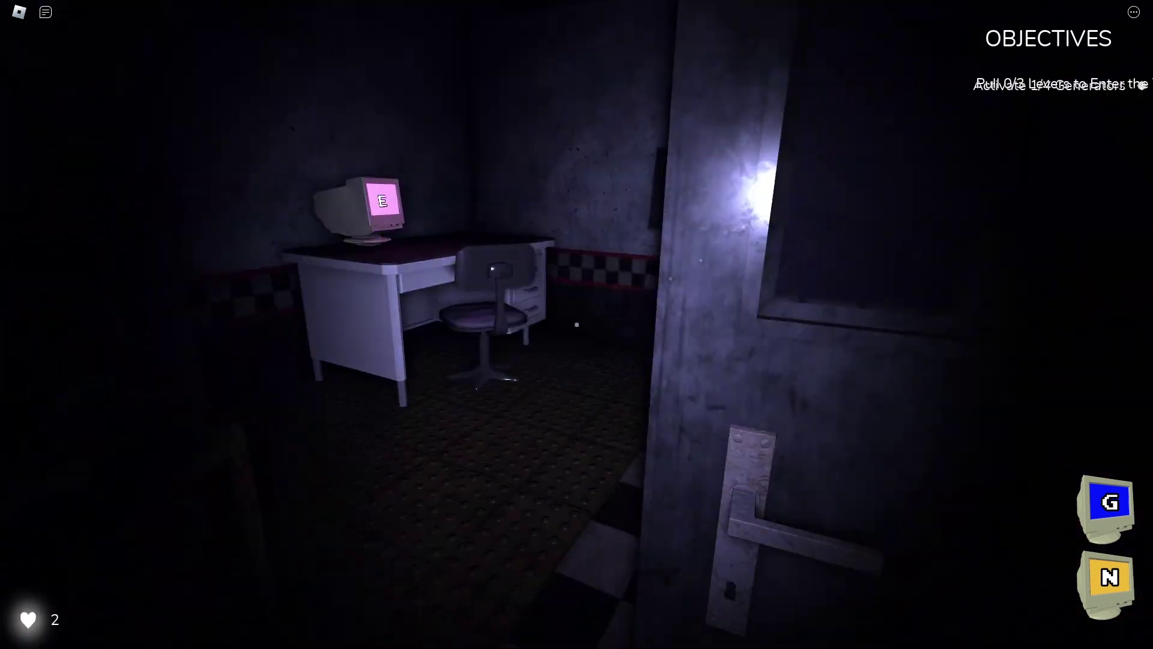
key(e)
key(w)
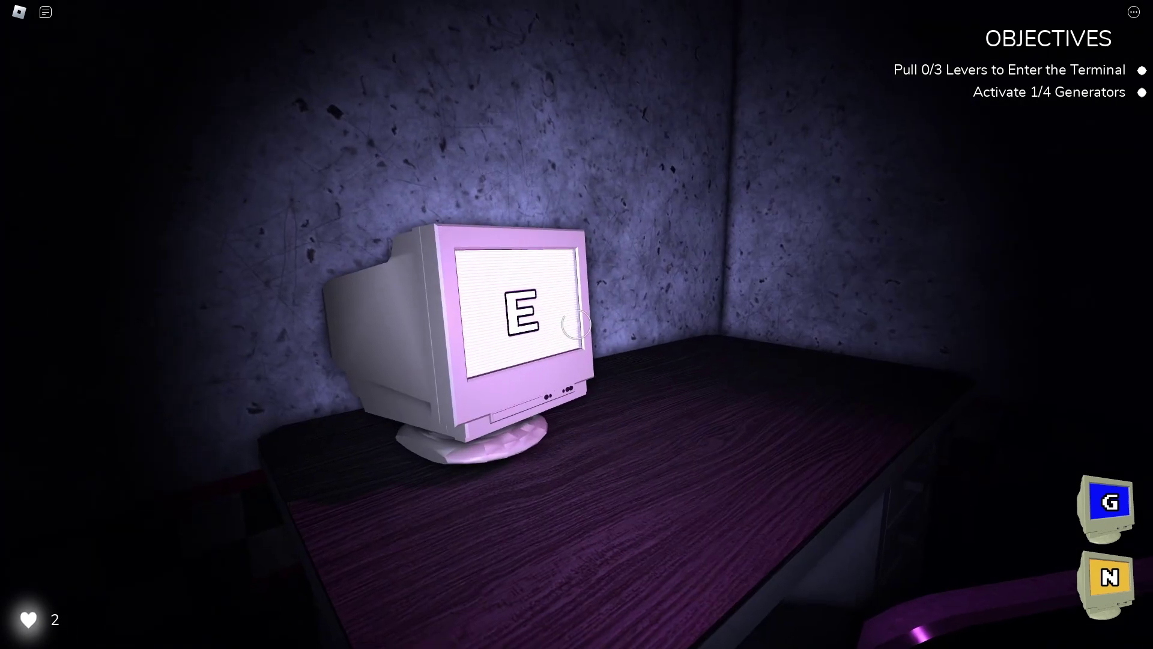
Collect the E computer and walk past the crumpled animatronic to the poster hallway.
click(577, 325)
key(w)
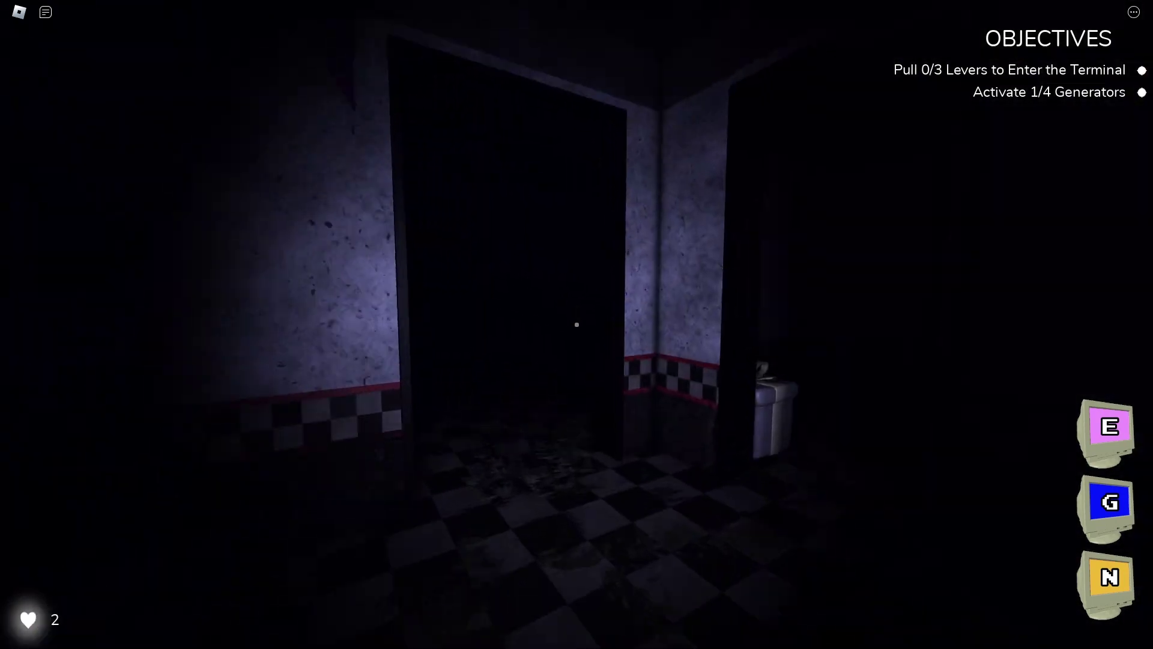
key(w)
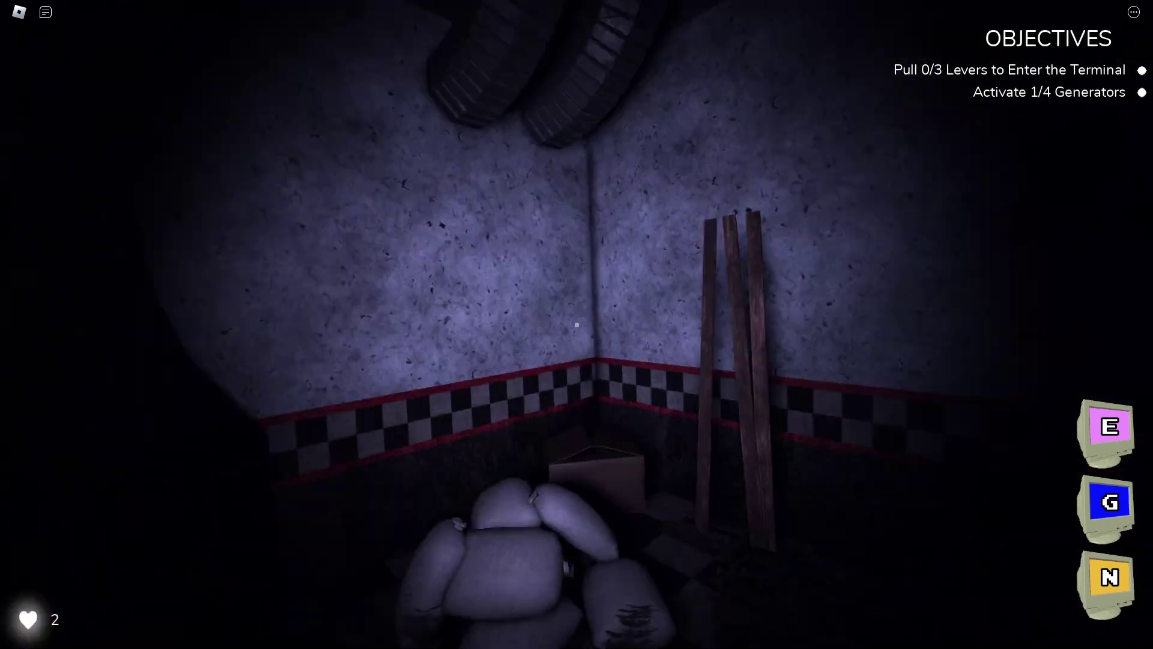
key(w)
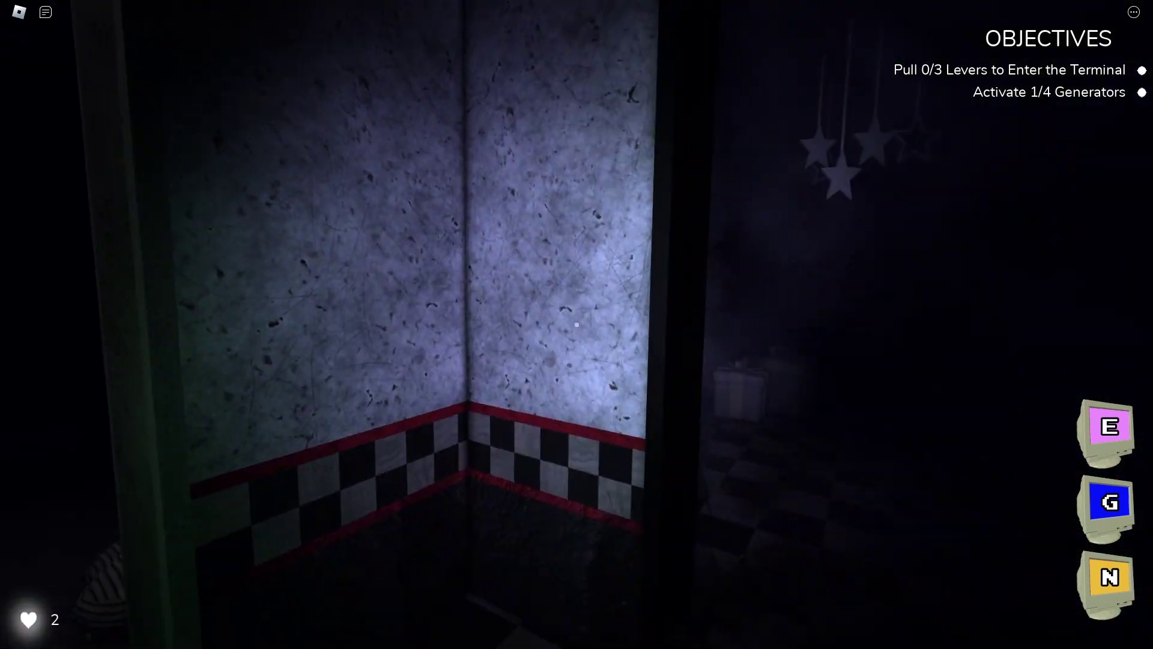
key(w)
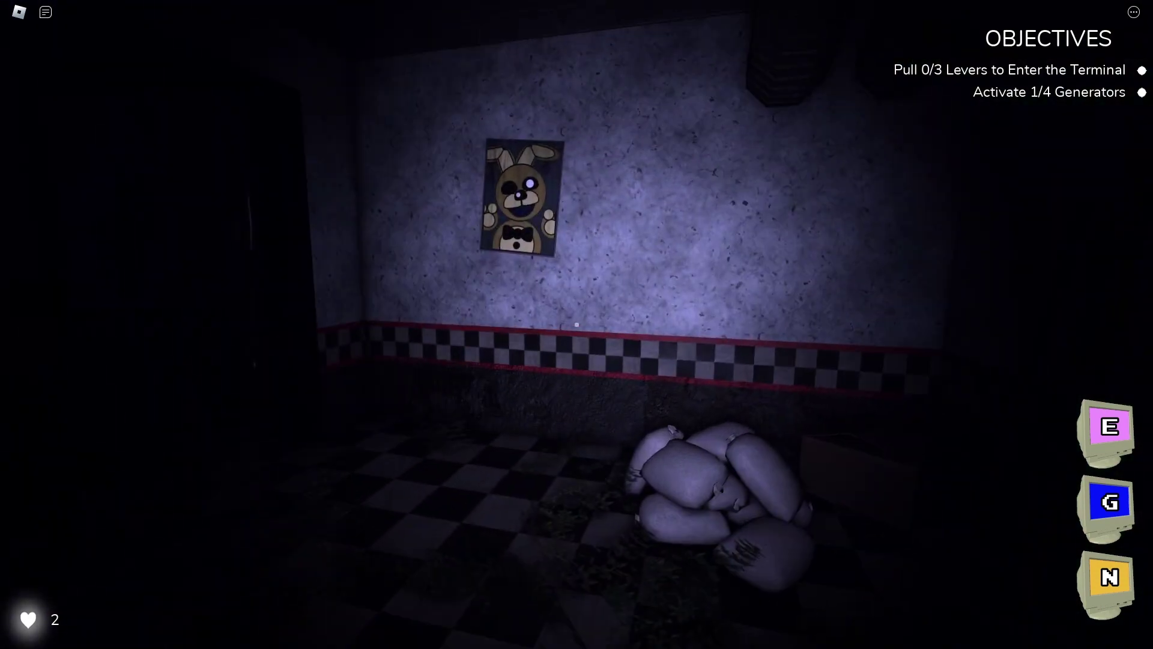
key(w)
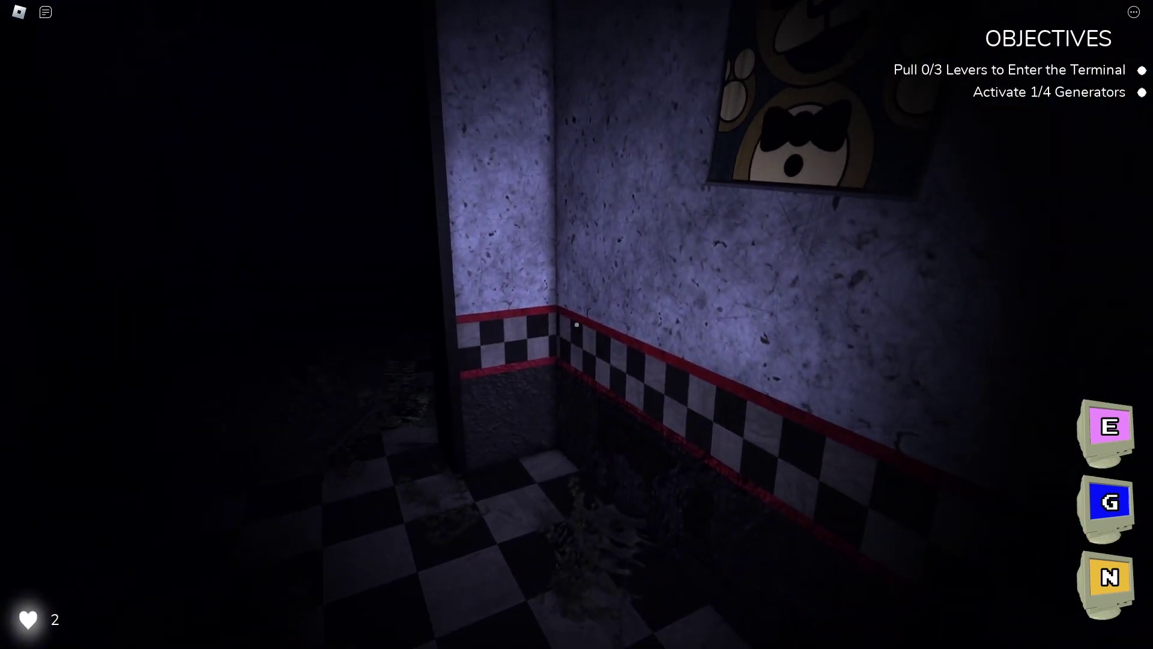
key(w)
key(w)
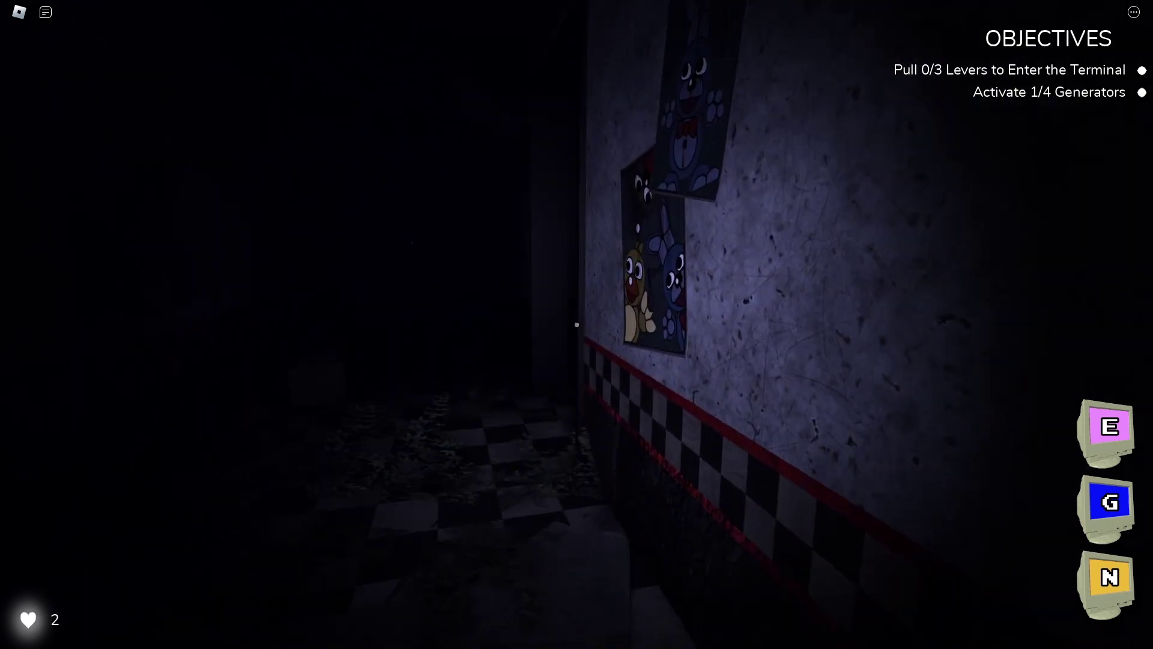
key(w)
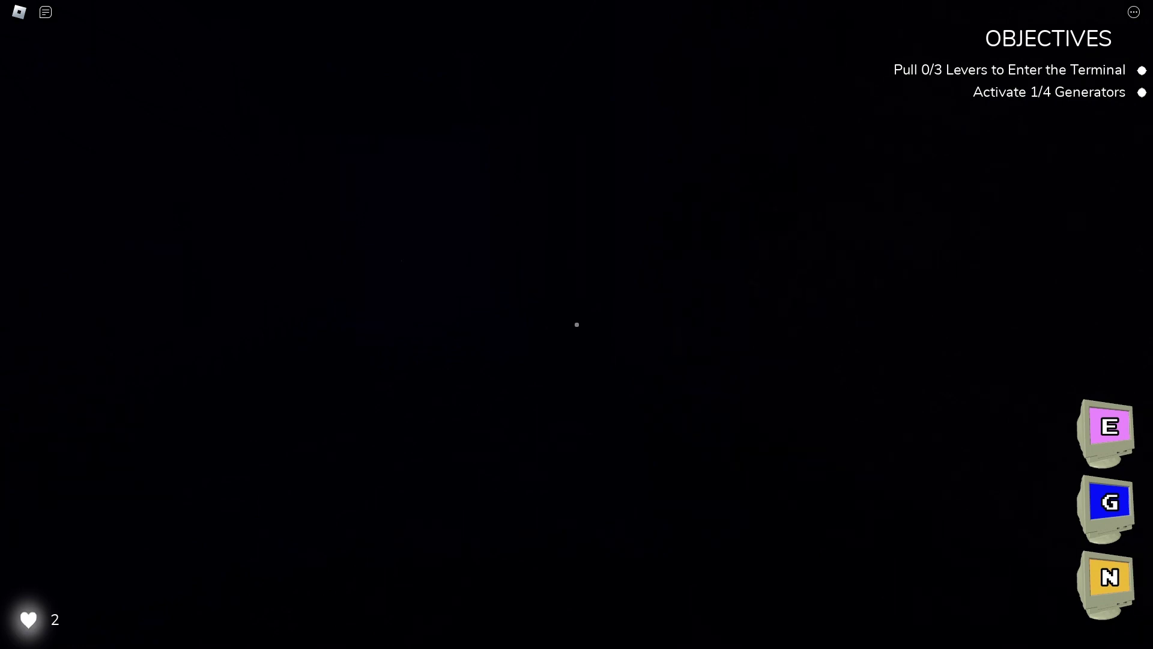
Turn on the flashlight and walk the corridors to the neon ARCADE sign.
key(f)
key(w)
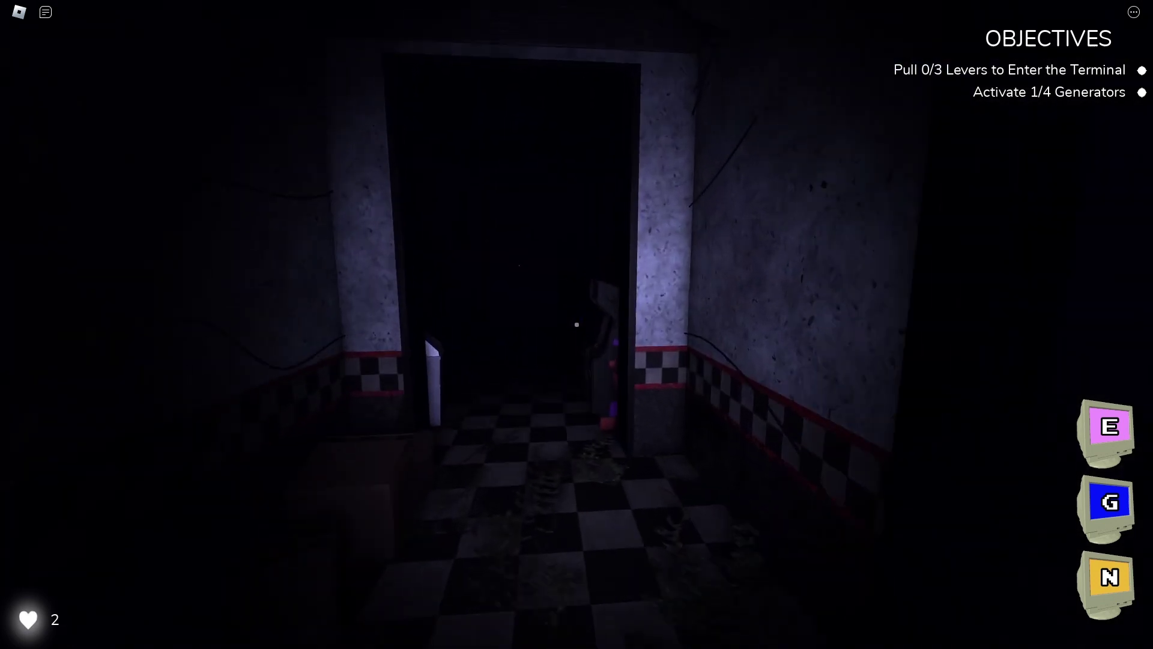
key(w)
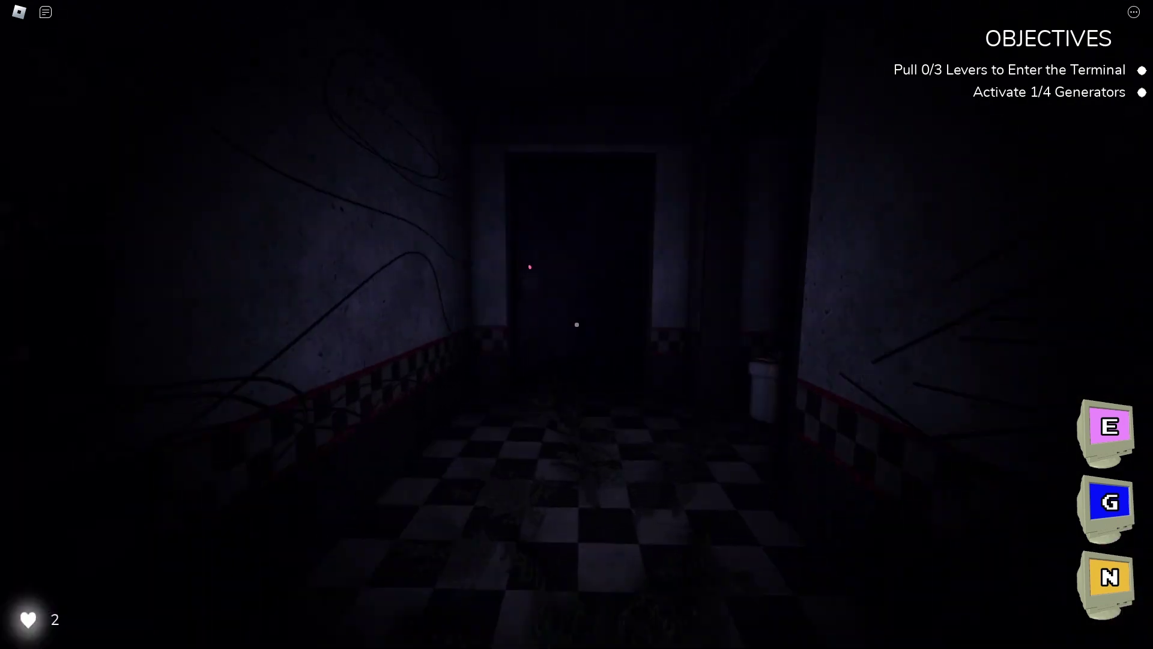
key(w)
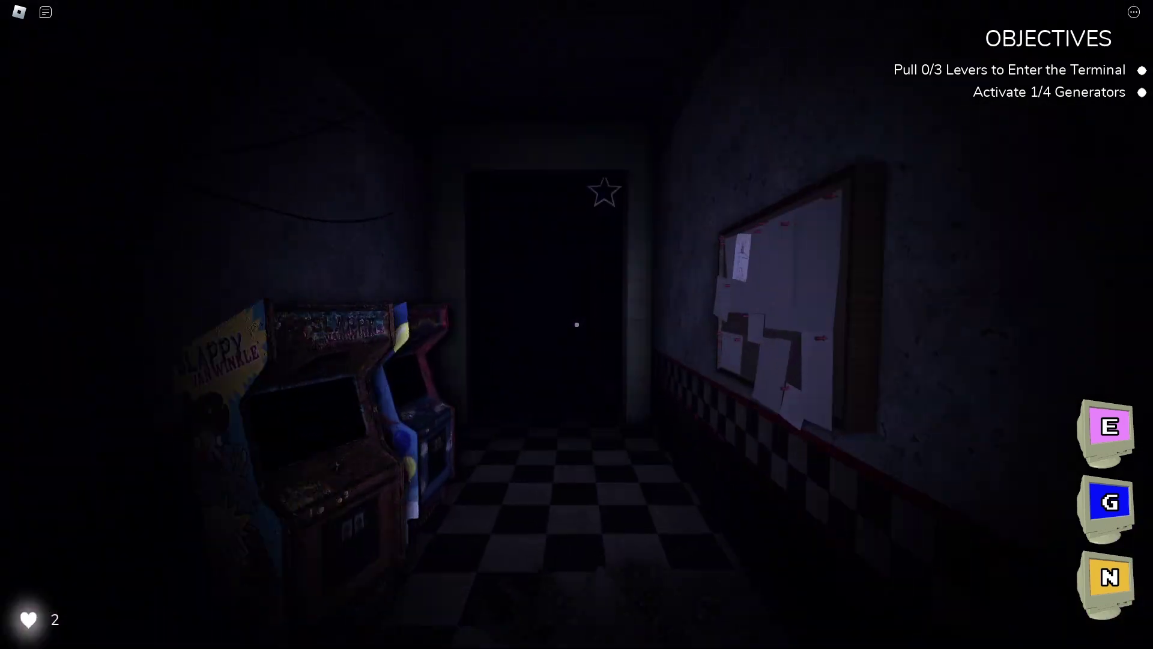
key(w)
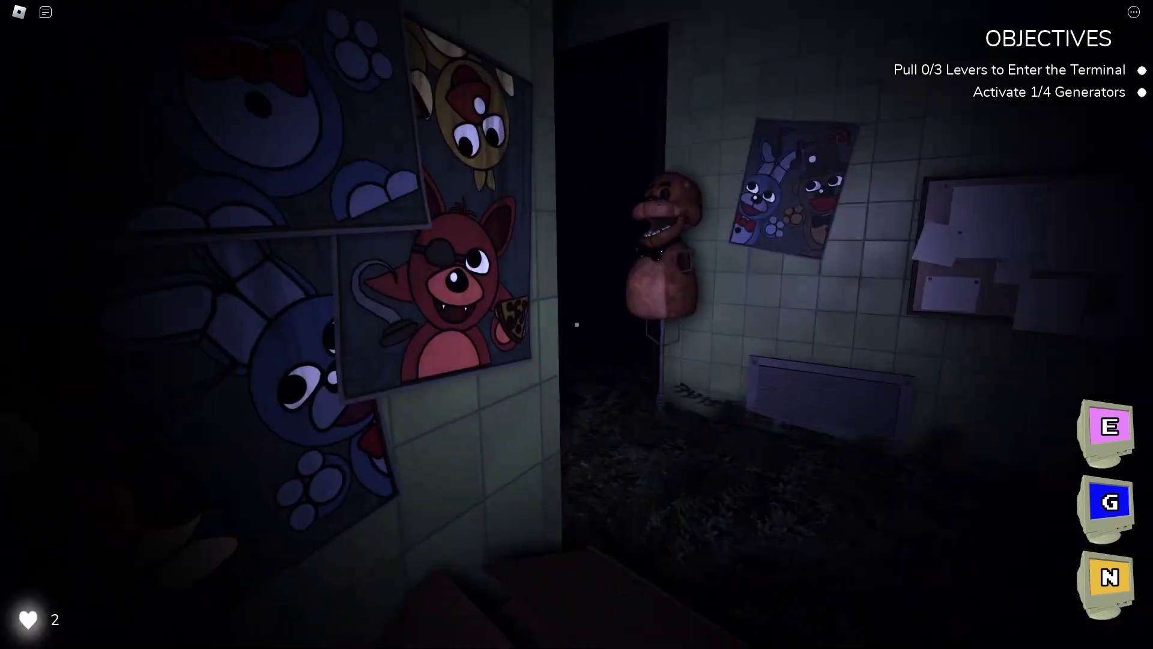
key(w)
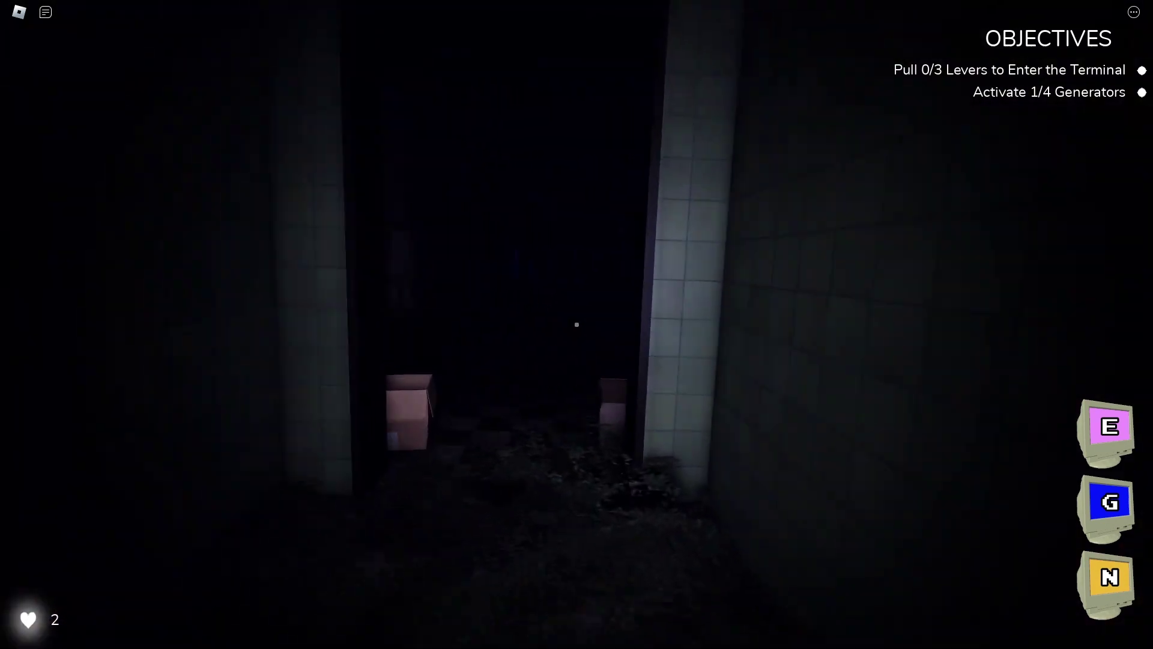
key(w)
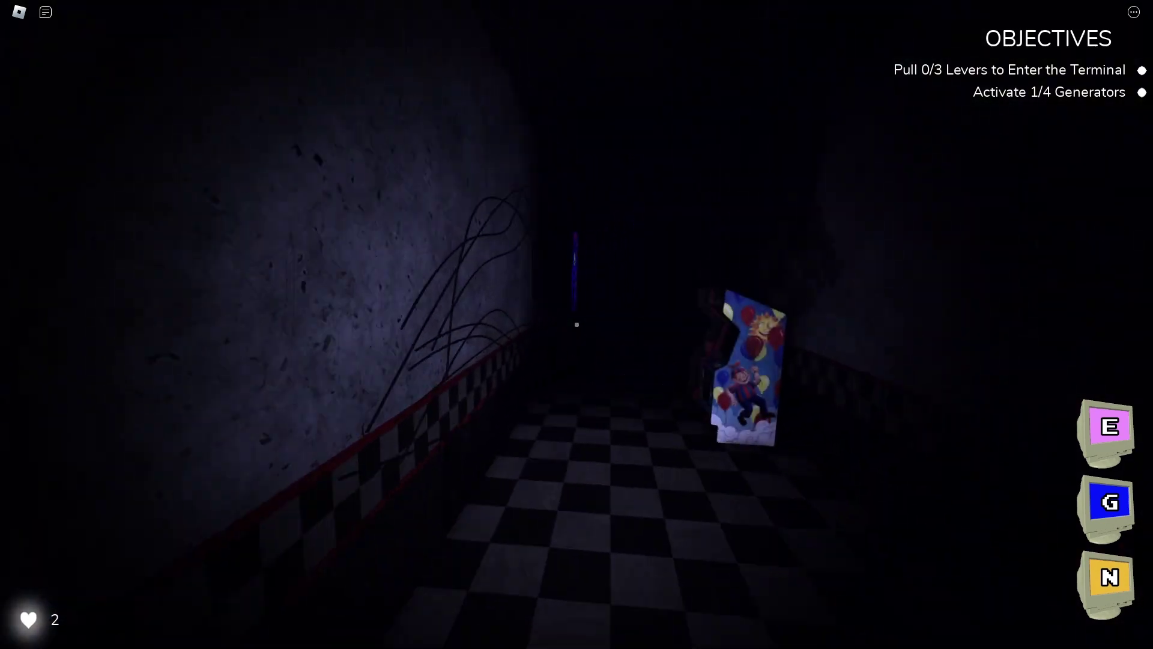
key(w)
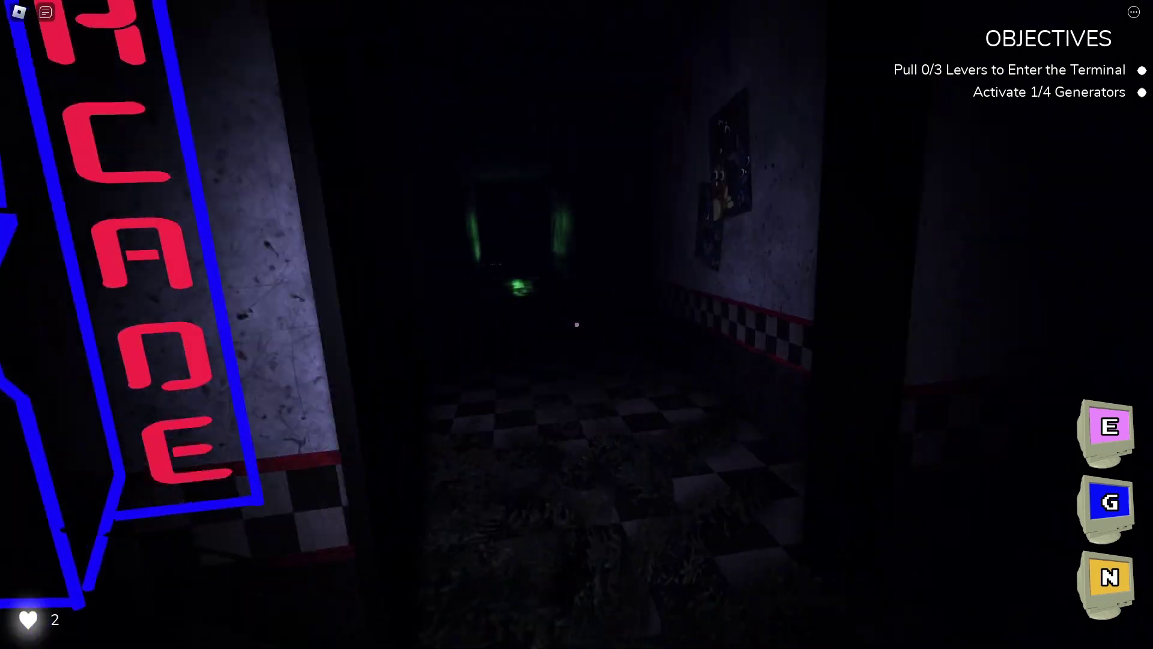
Crank the green-hallway generator once, then walk into the Prize Counter room.
key(w)
key(w)
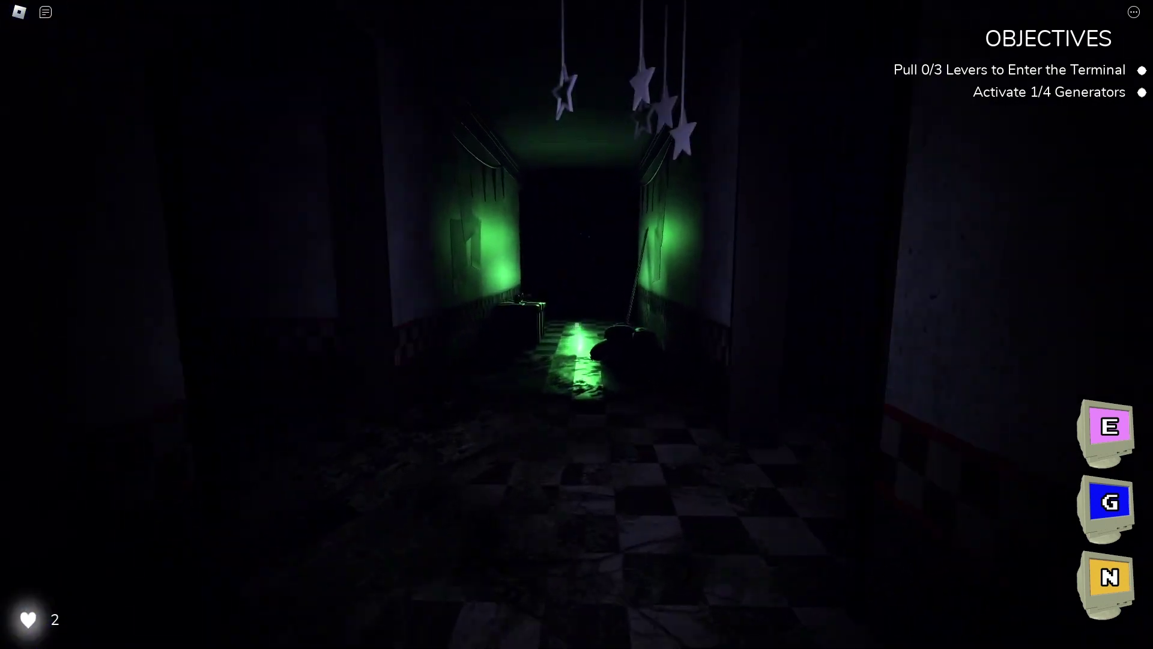
key(e)
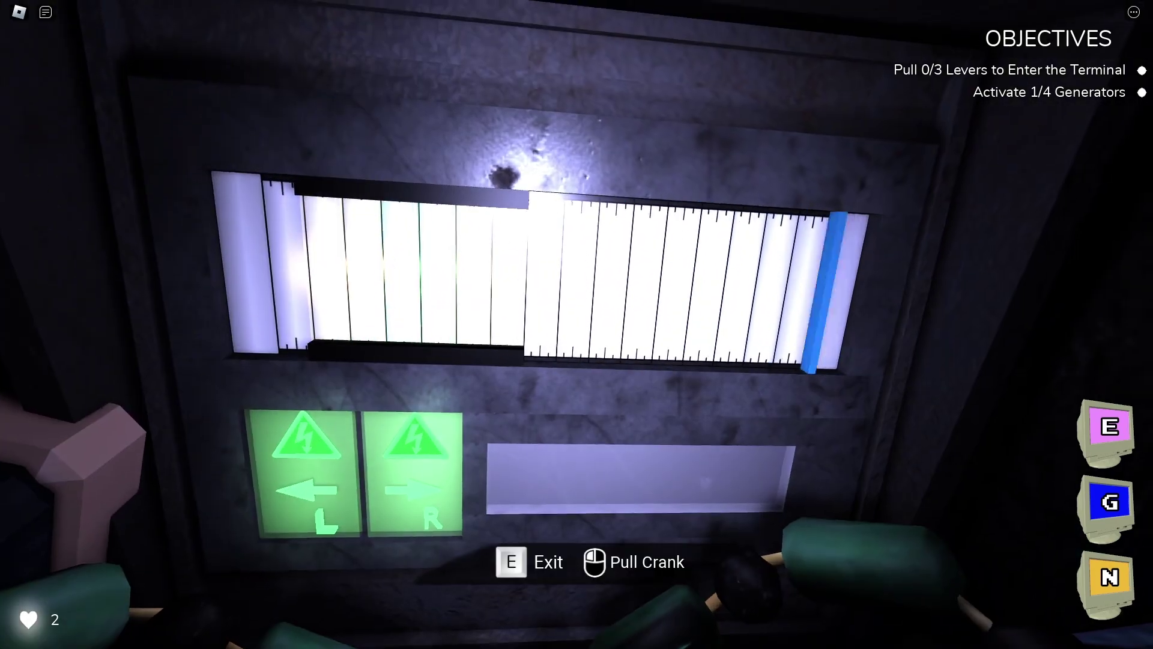
click(576, 324)
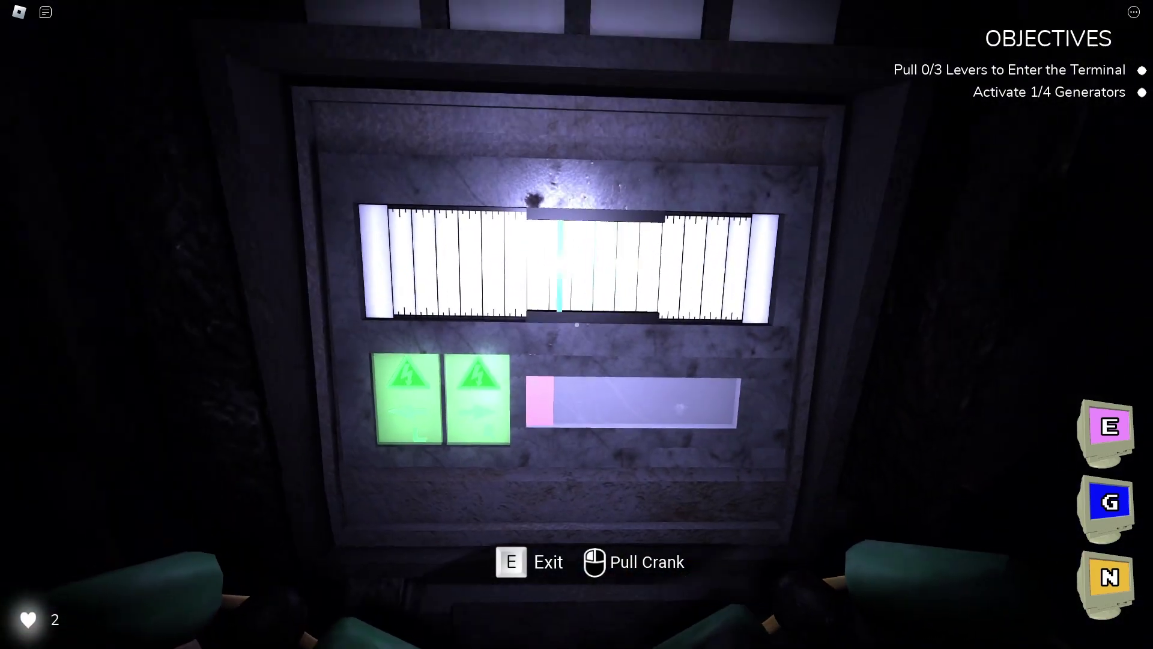
key(e)
key(w)
key(w)
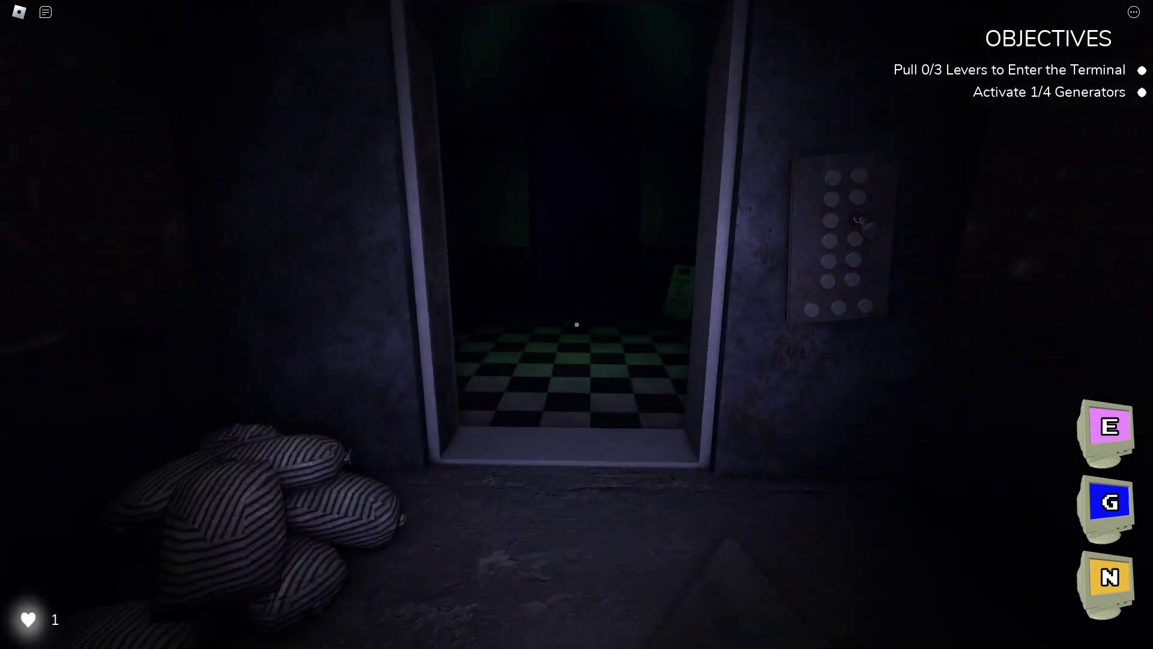
Walk back past the hiding locker and arcade machines to the generator room.
key(w)
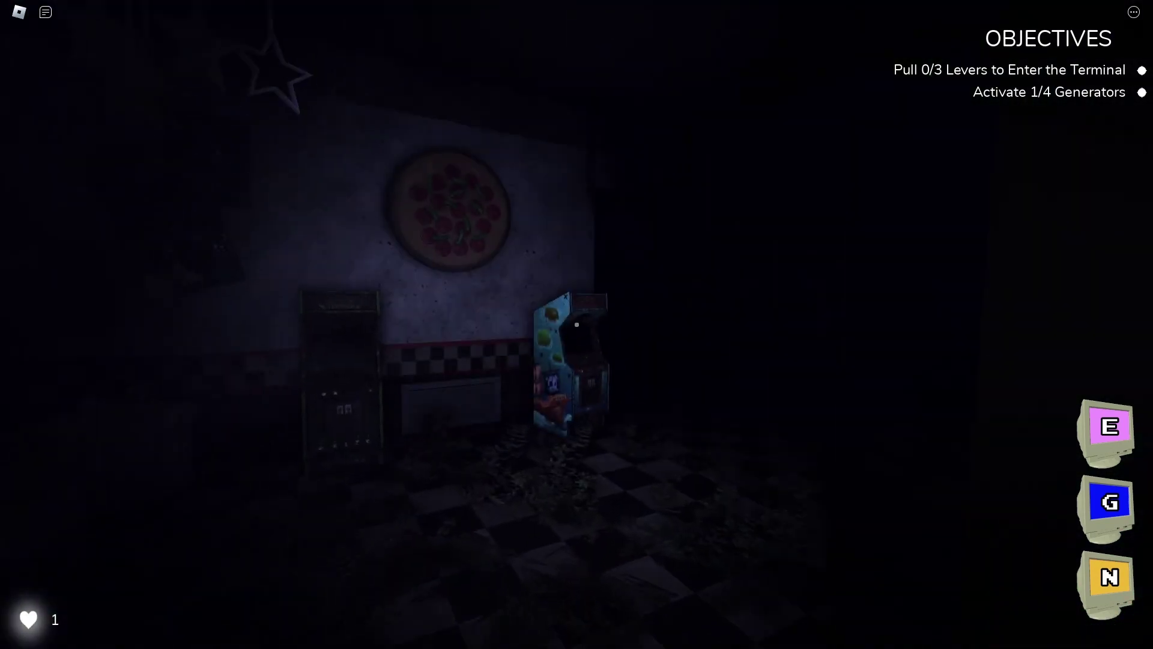
key(w)
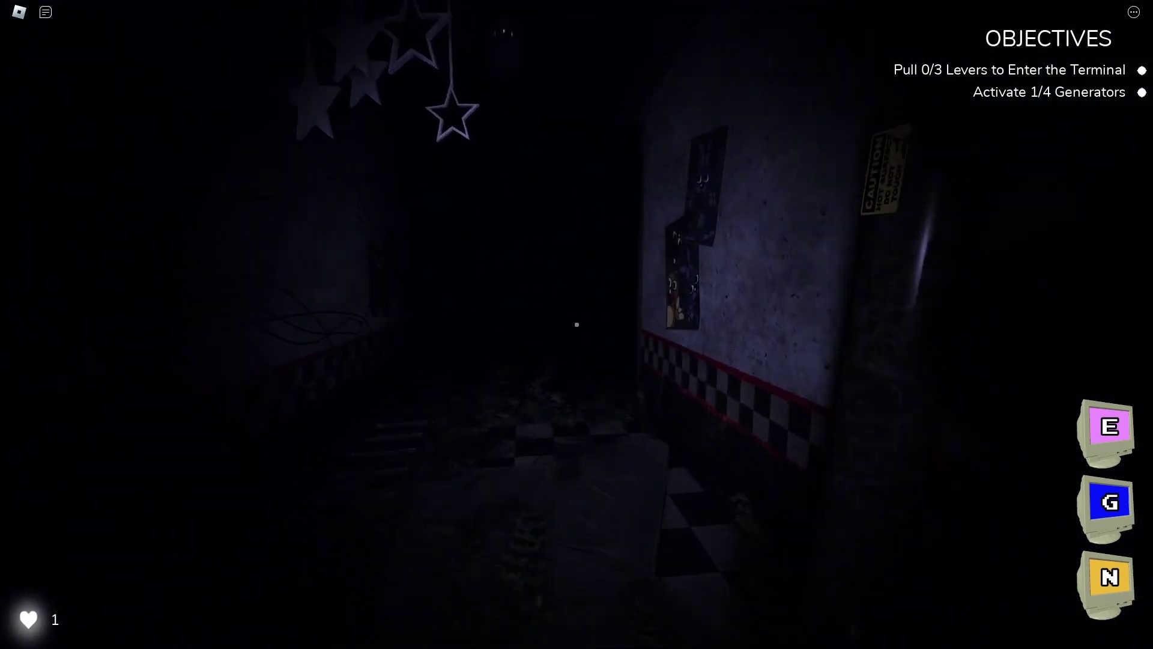
key(w)
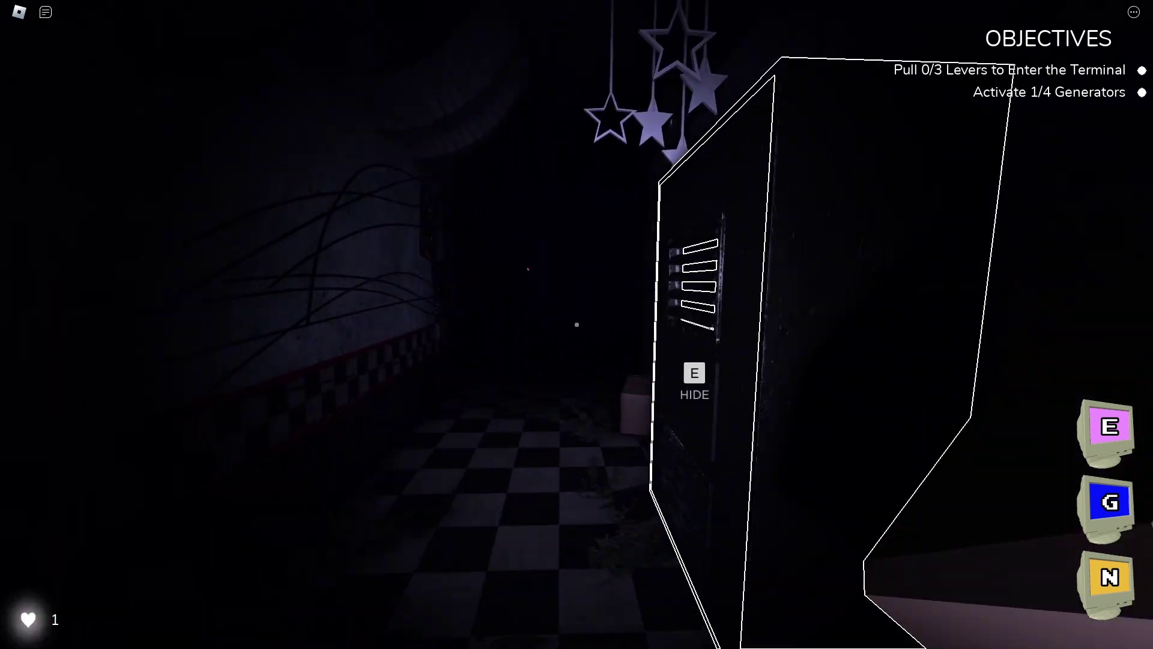
key(w)
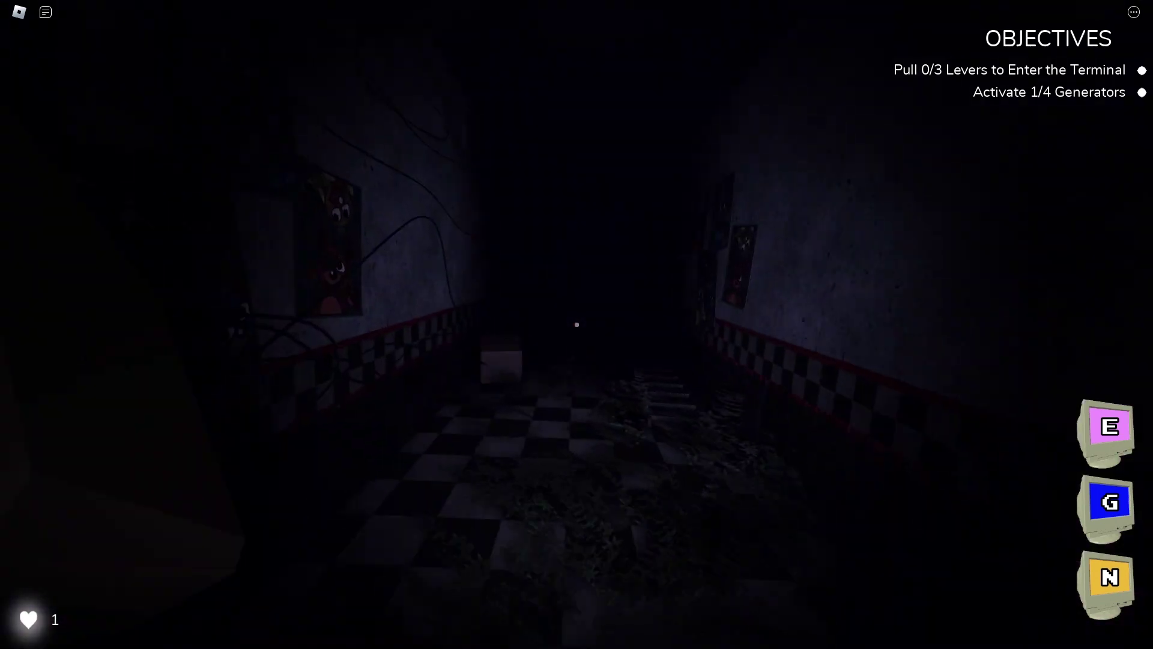
key(w)
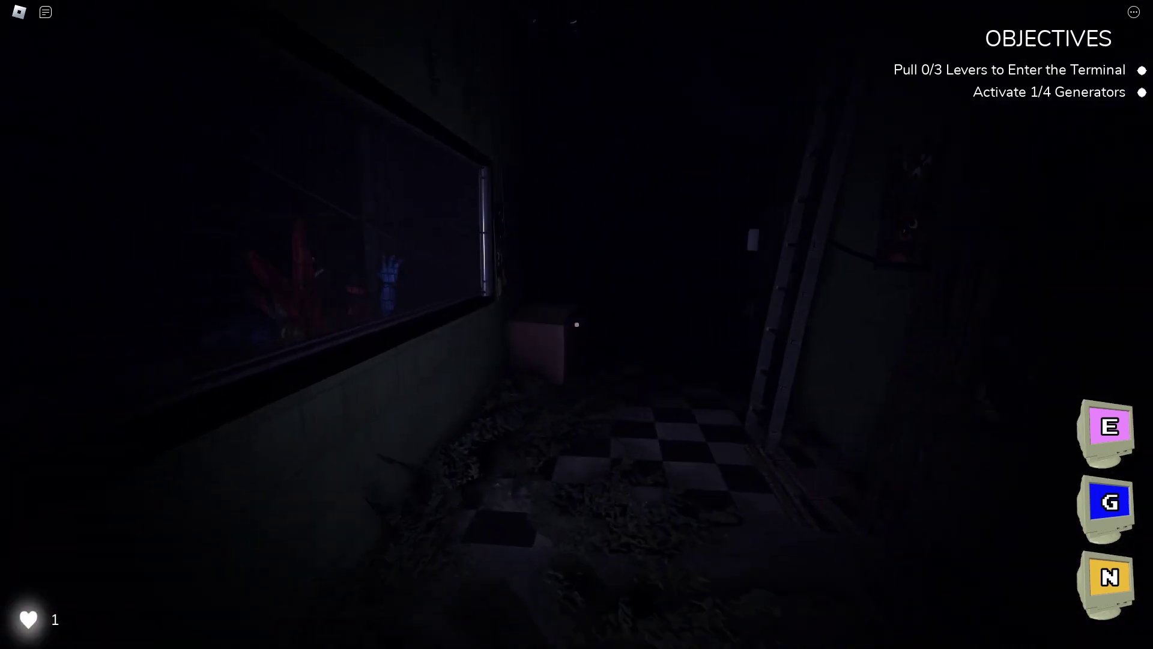
key(w)
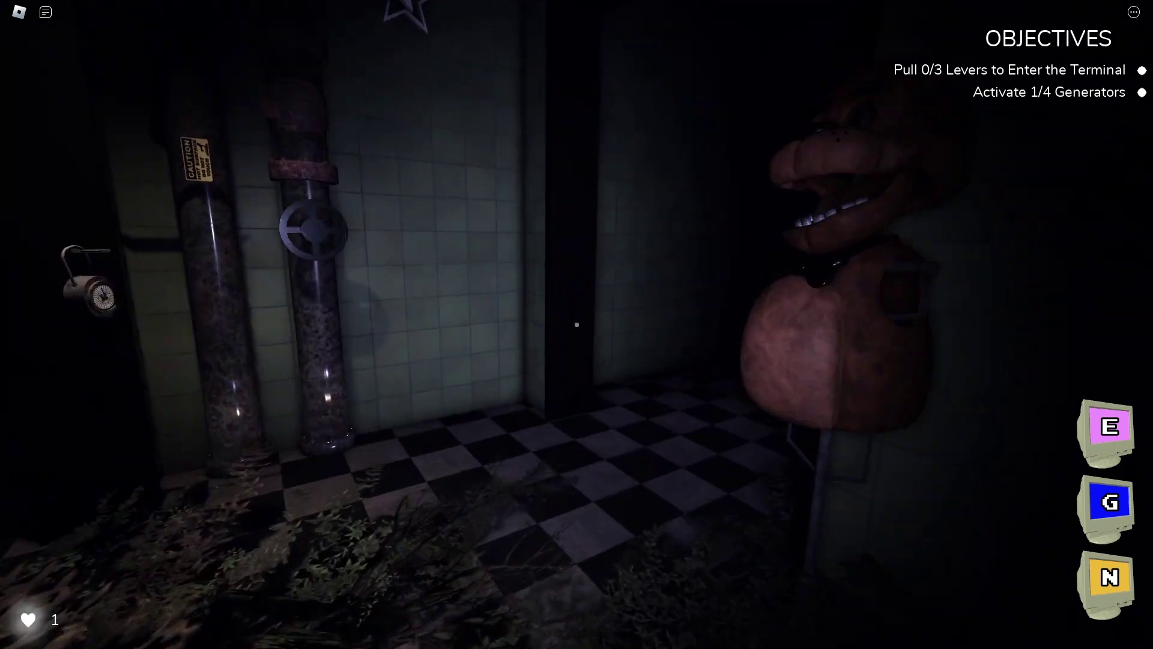
key(w)
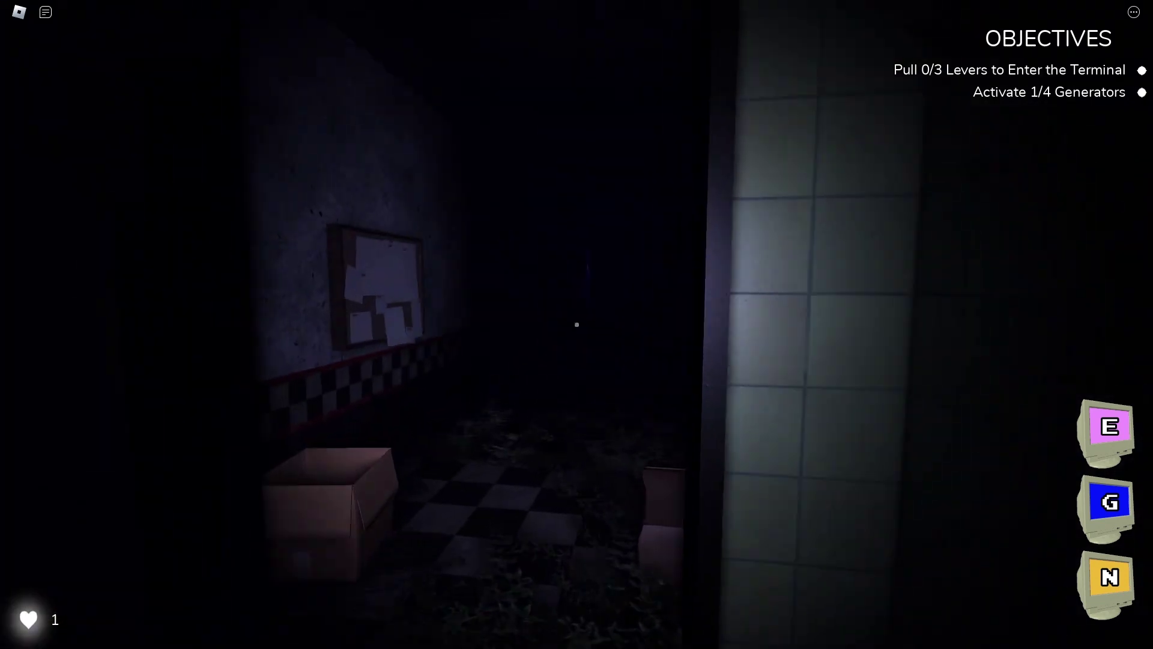
key(w)
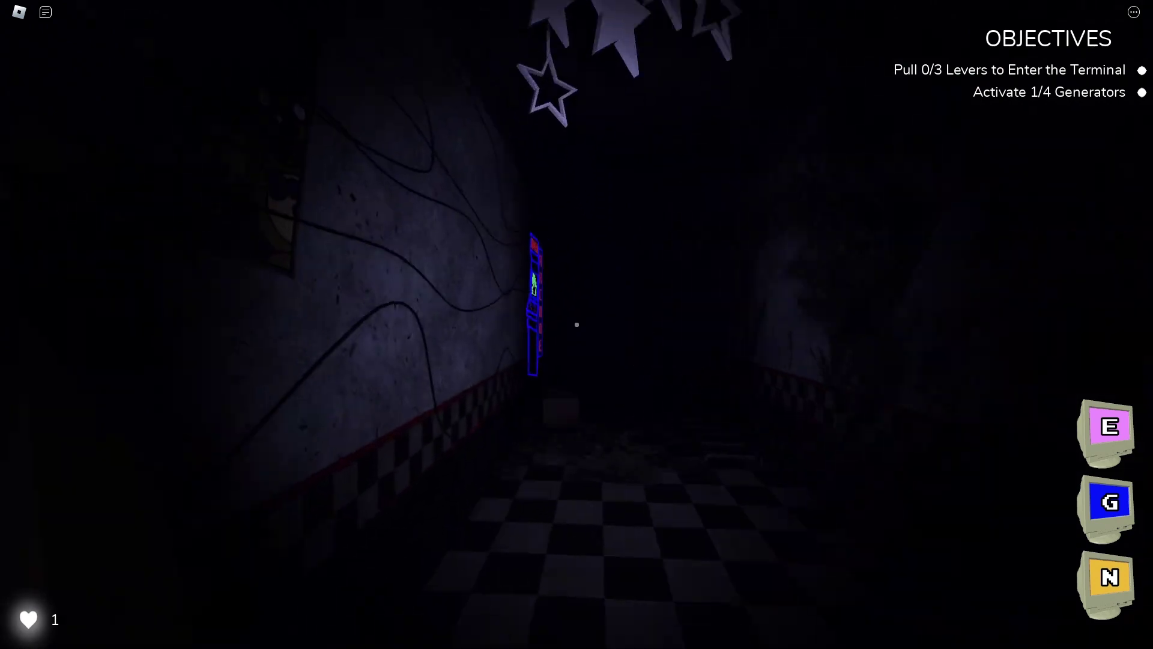
key(w)
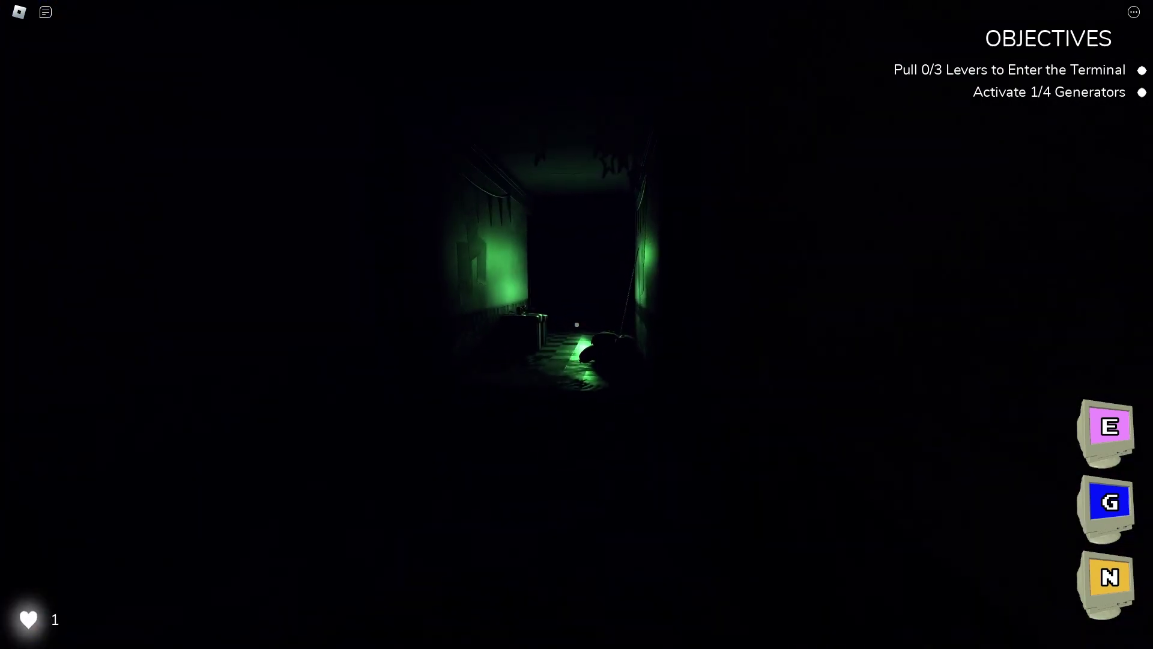
key(w)
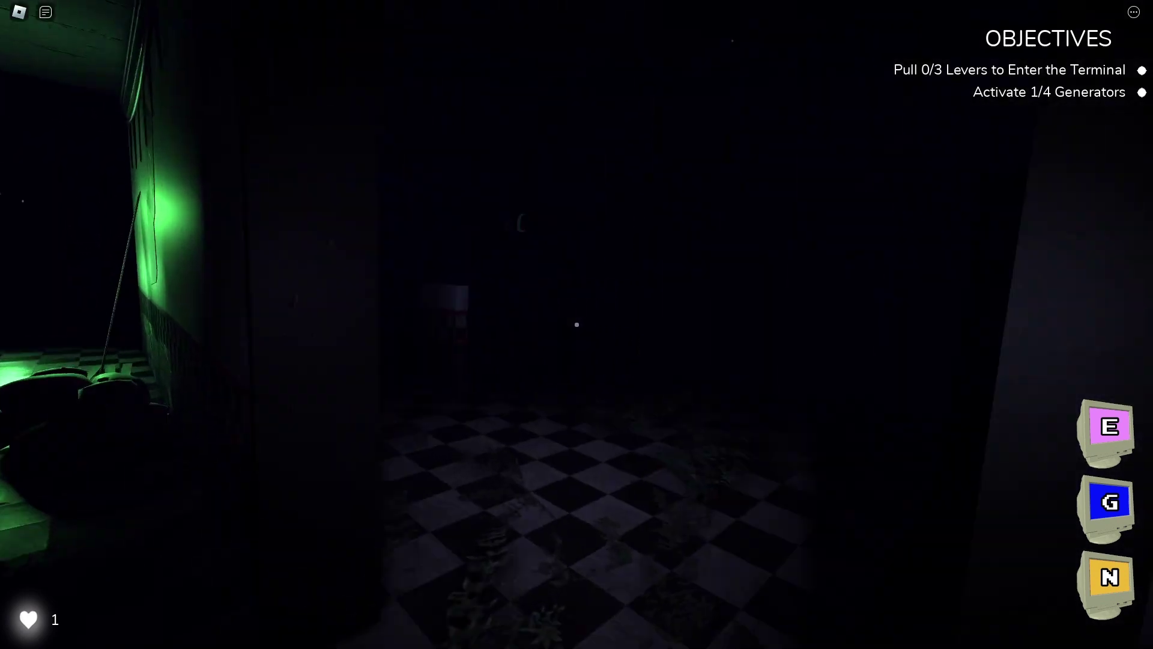
Crank the second generator, pause, then resume cranking until it completes.
key(w)
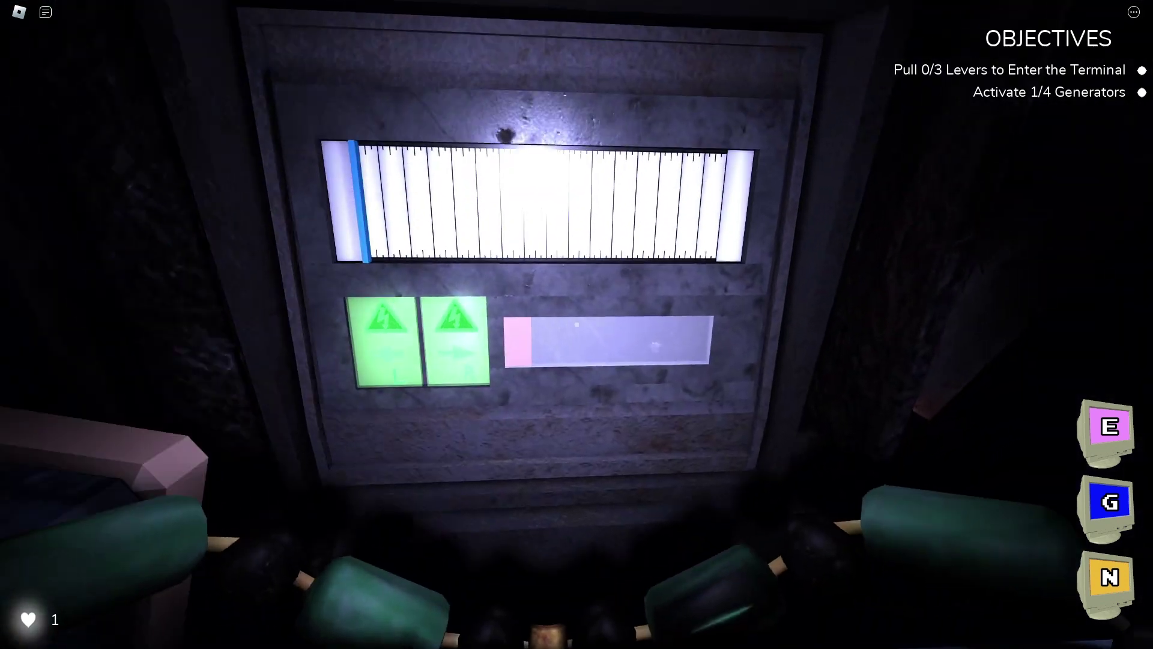
key(e)
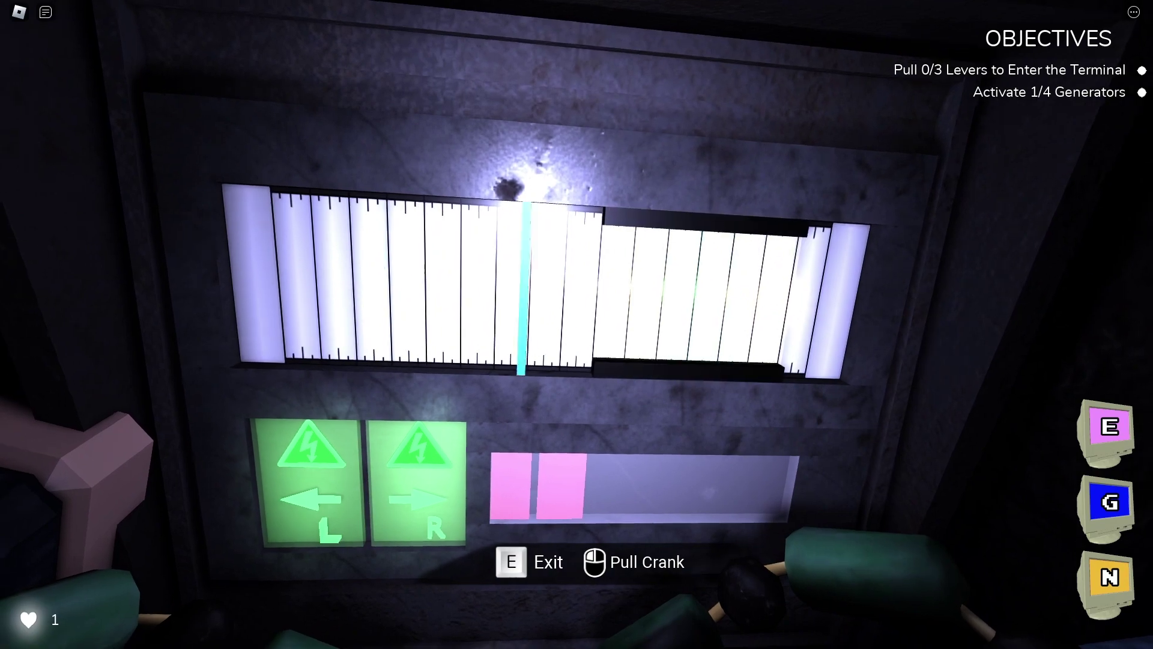
click(576, 325)
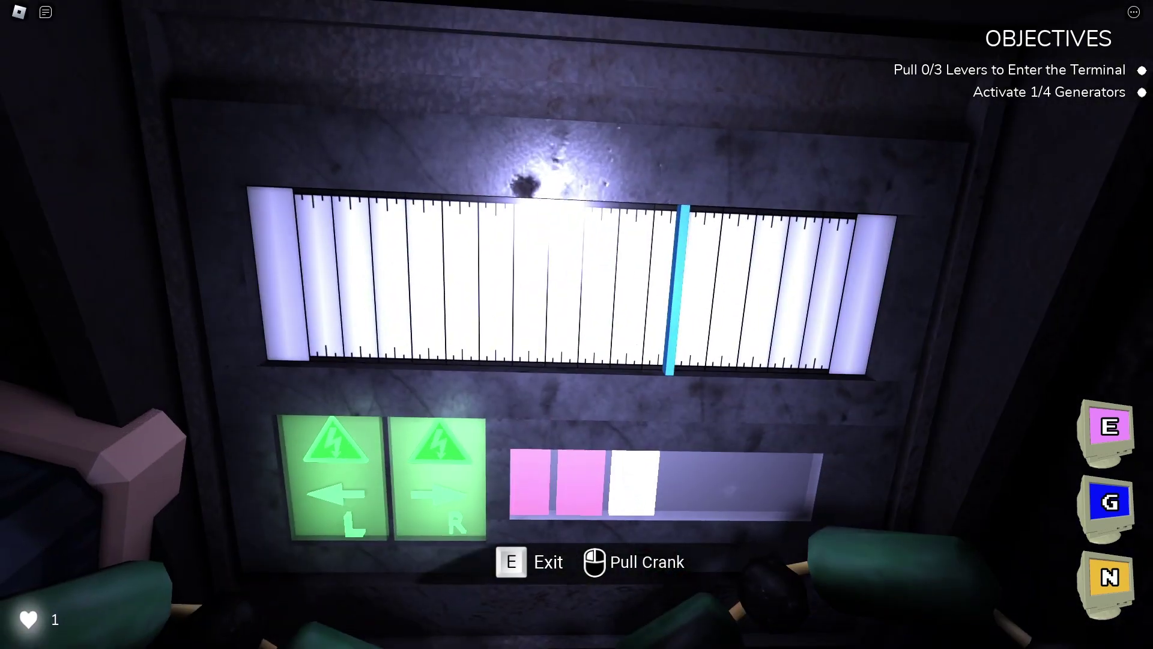
click(577, 324)
click(577, 325)
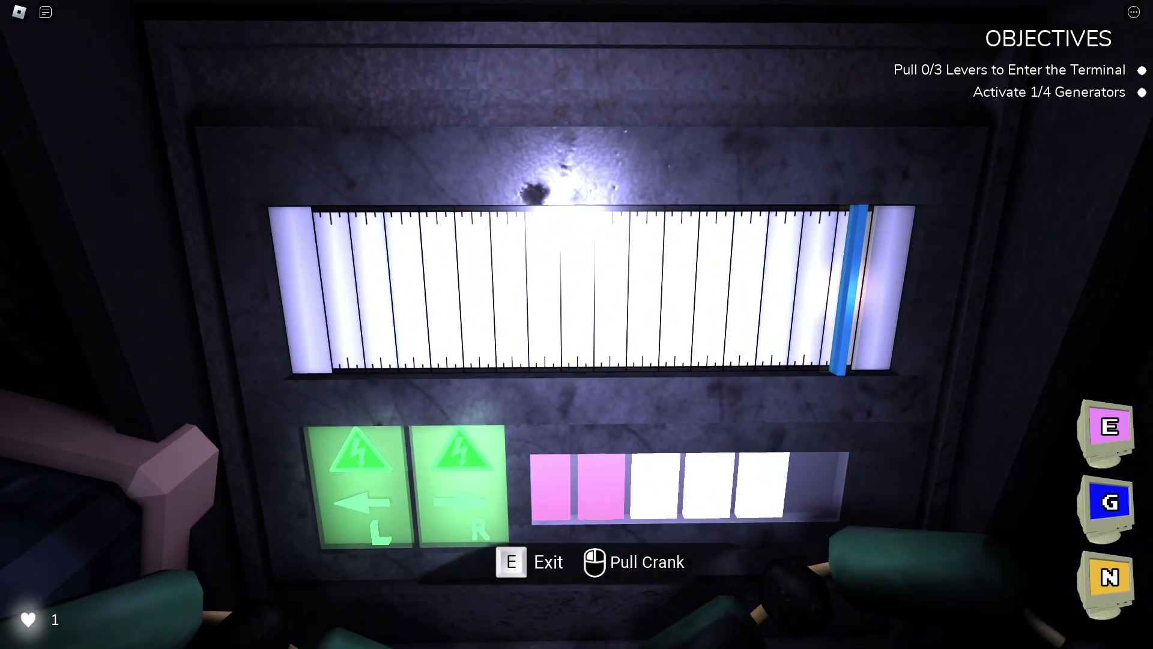
key(e)
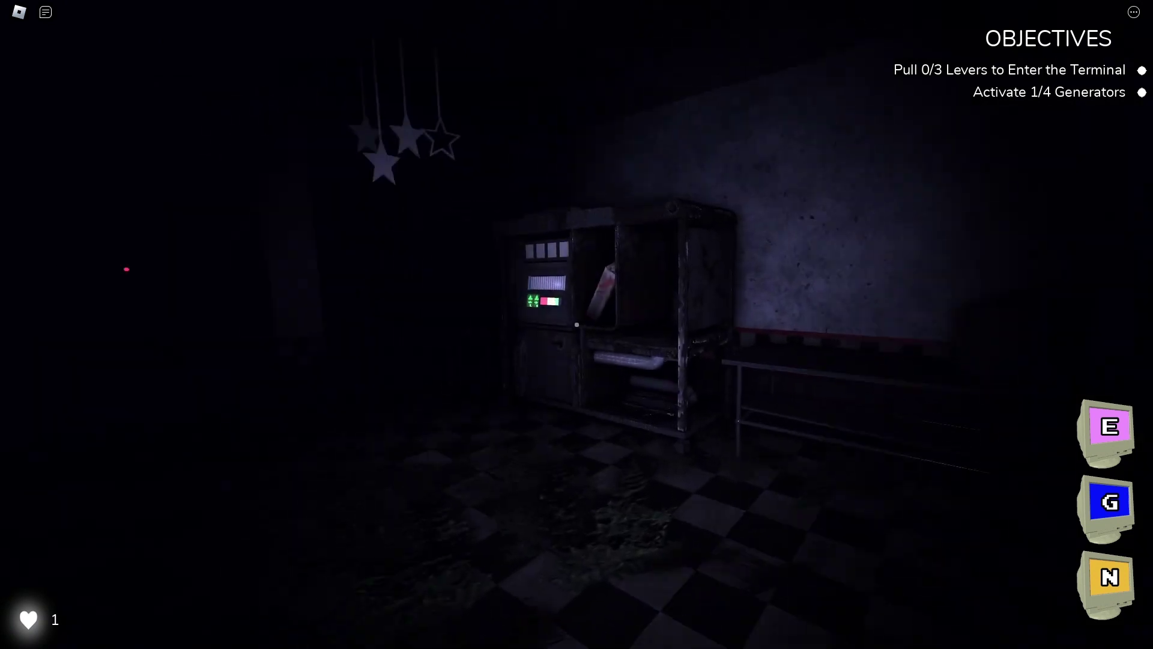
key(e)
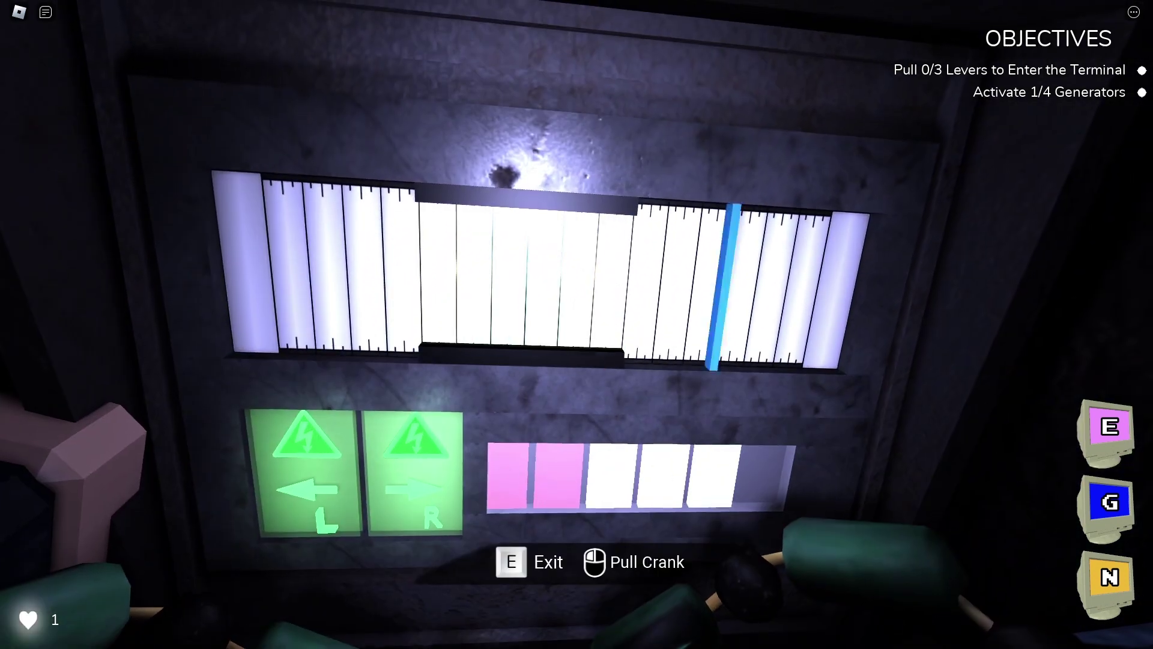
click(577, 325)
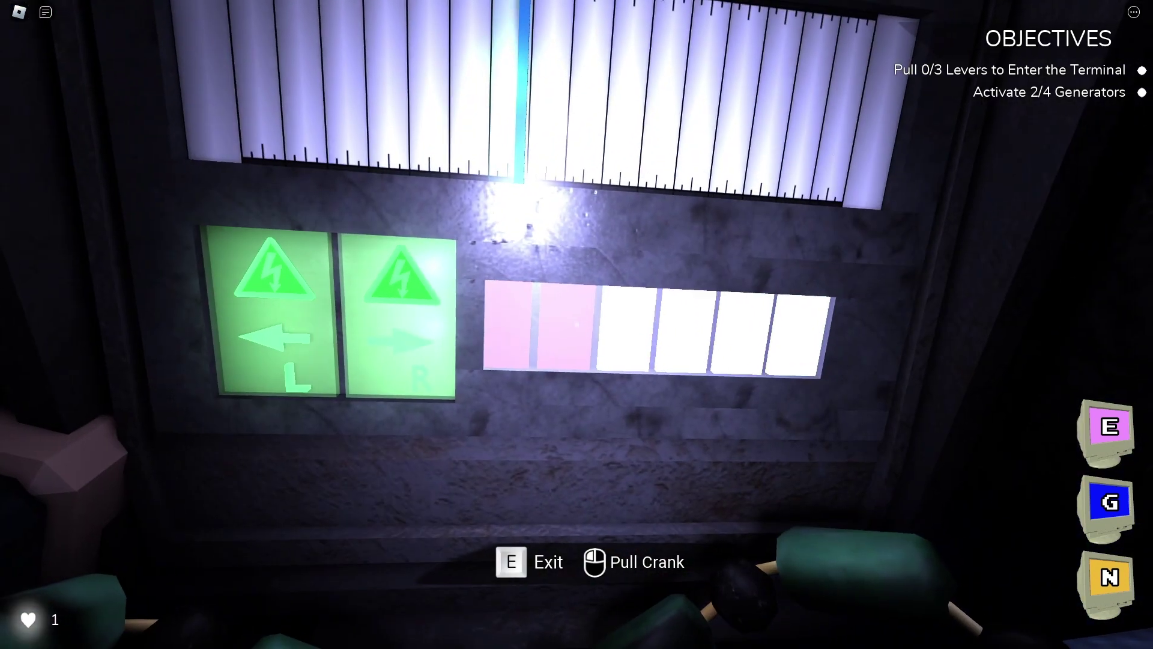
Leave the finished generator and walk through the Prize Counter to the padlocked door.
key(e)
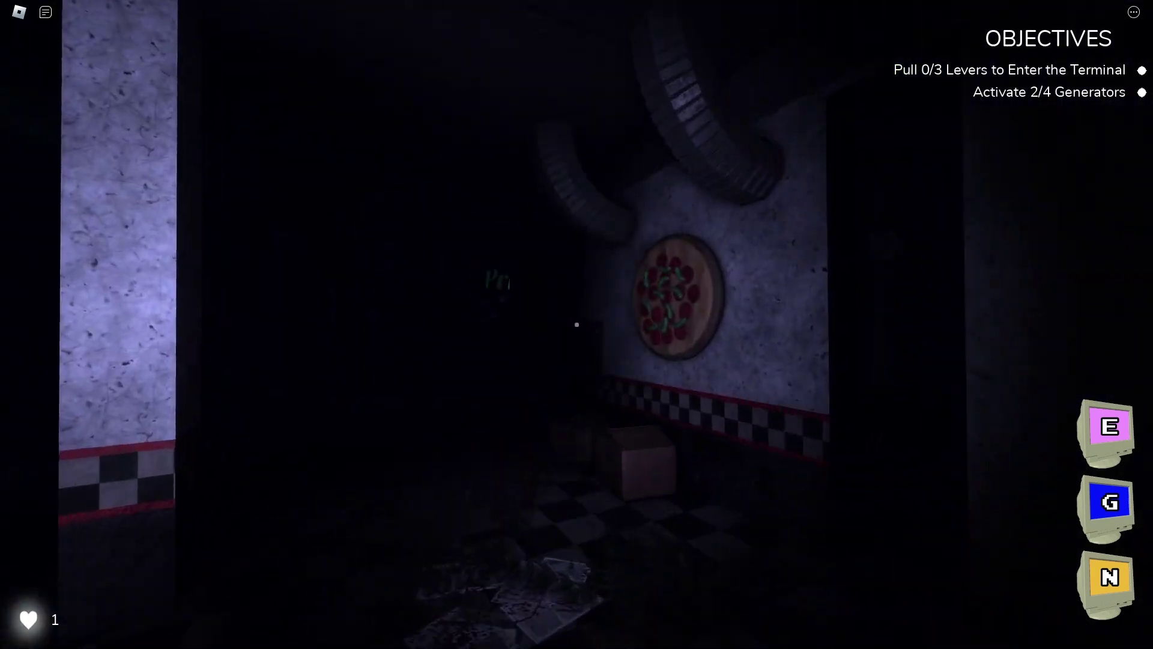
key(w)
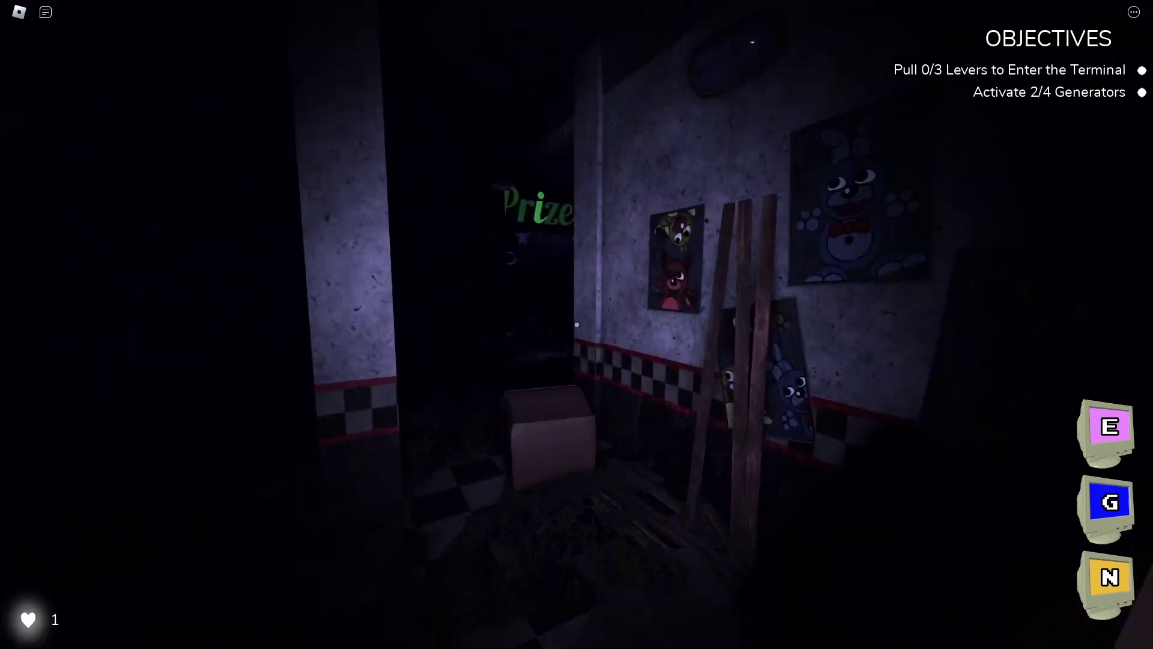
key(w)
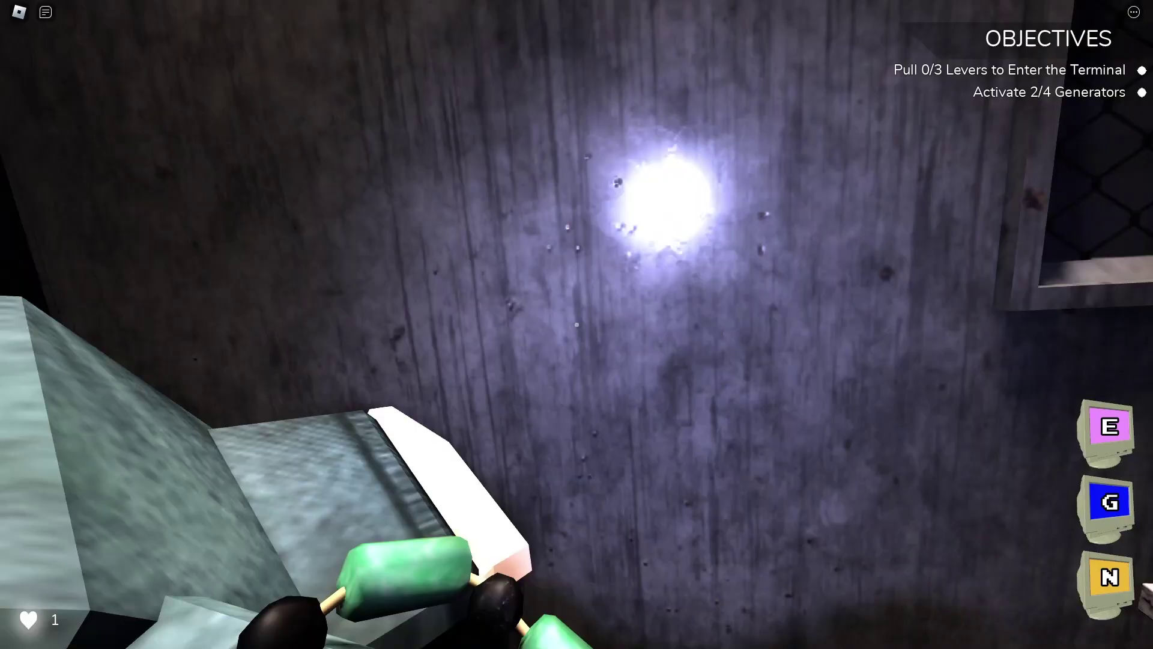
Pick the door's padlock open and take the T letter from the desk computer.
key(e)
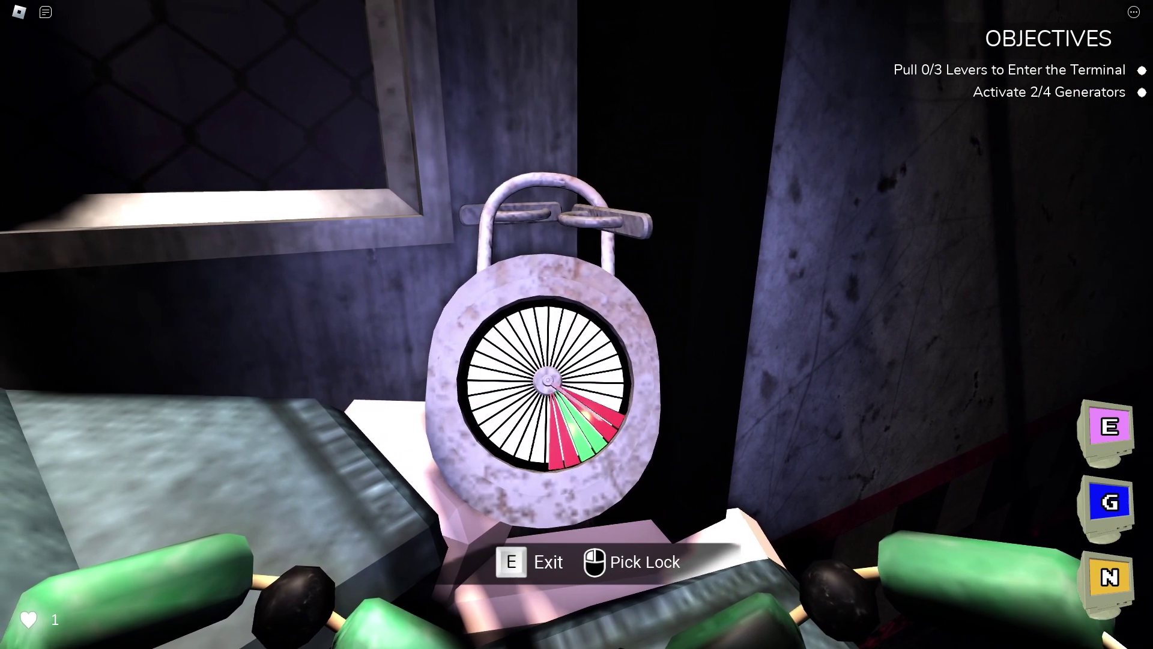
click(577, 378)
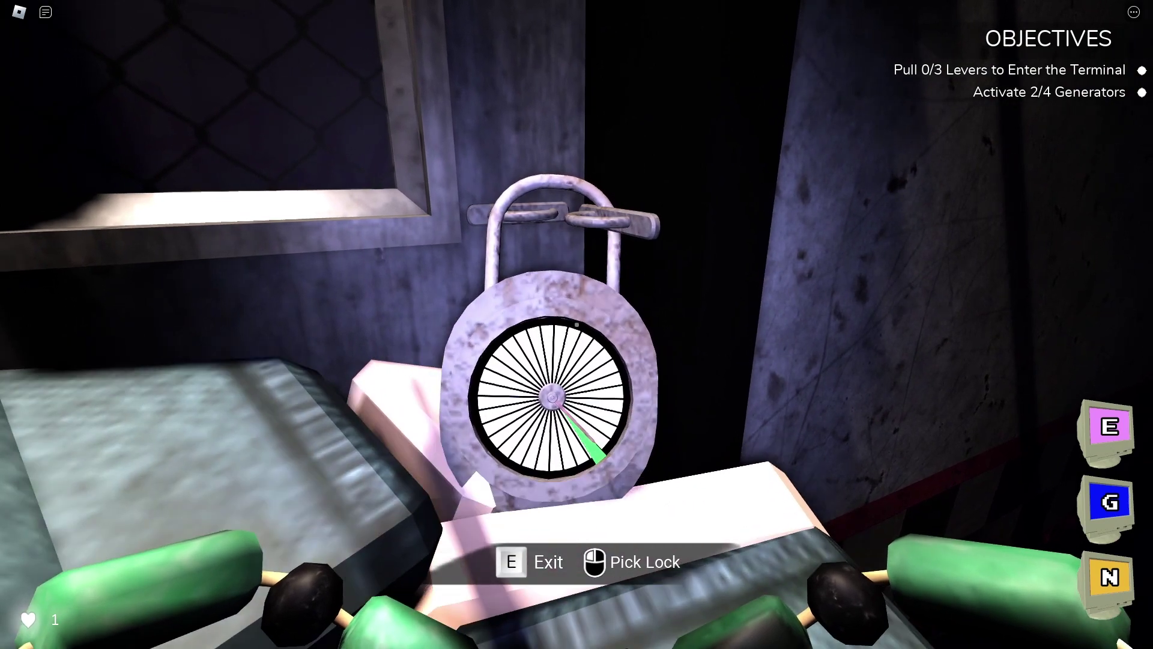
click(576, 379)
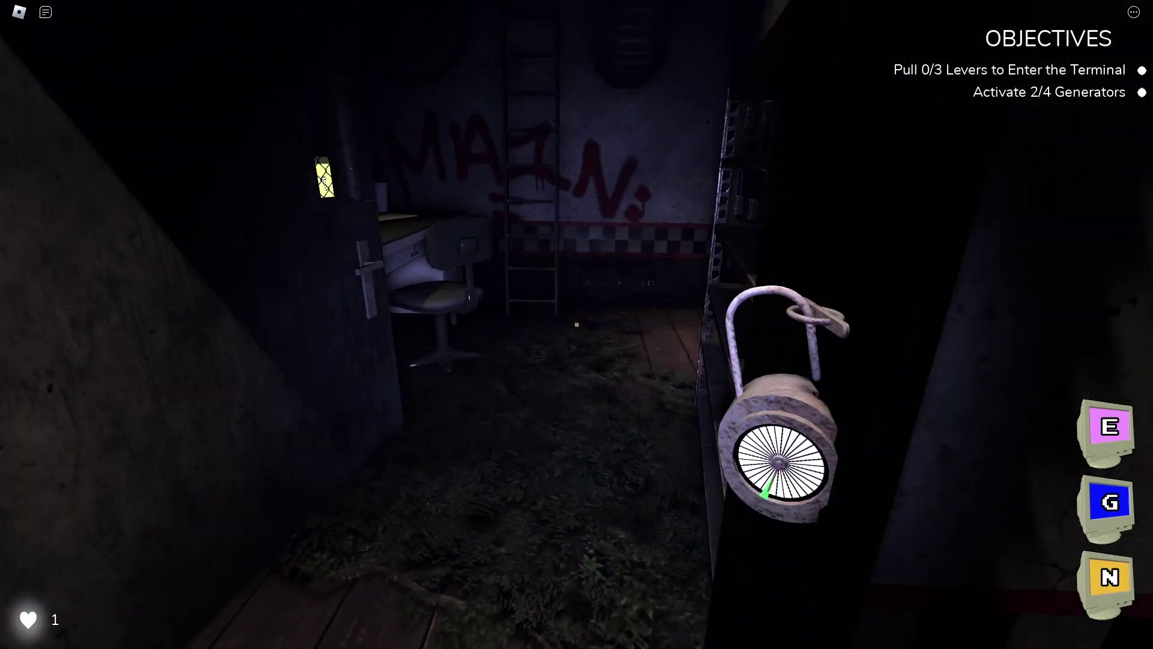
key(e)
key(e)
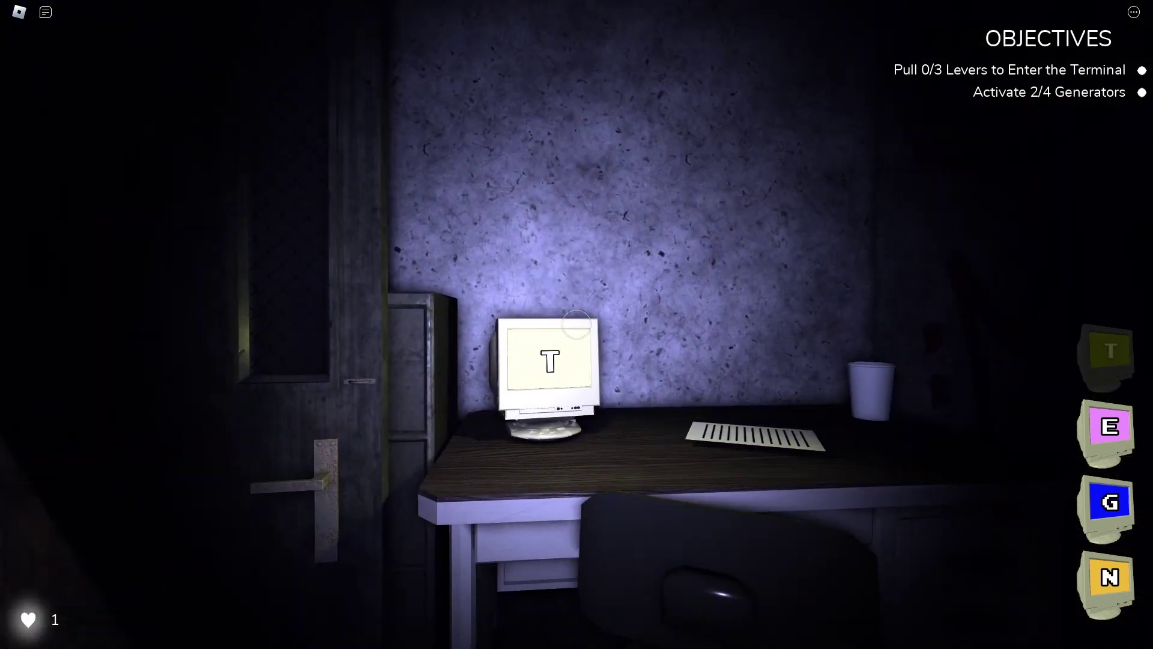
key(e)
key(e)
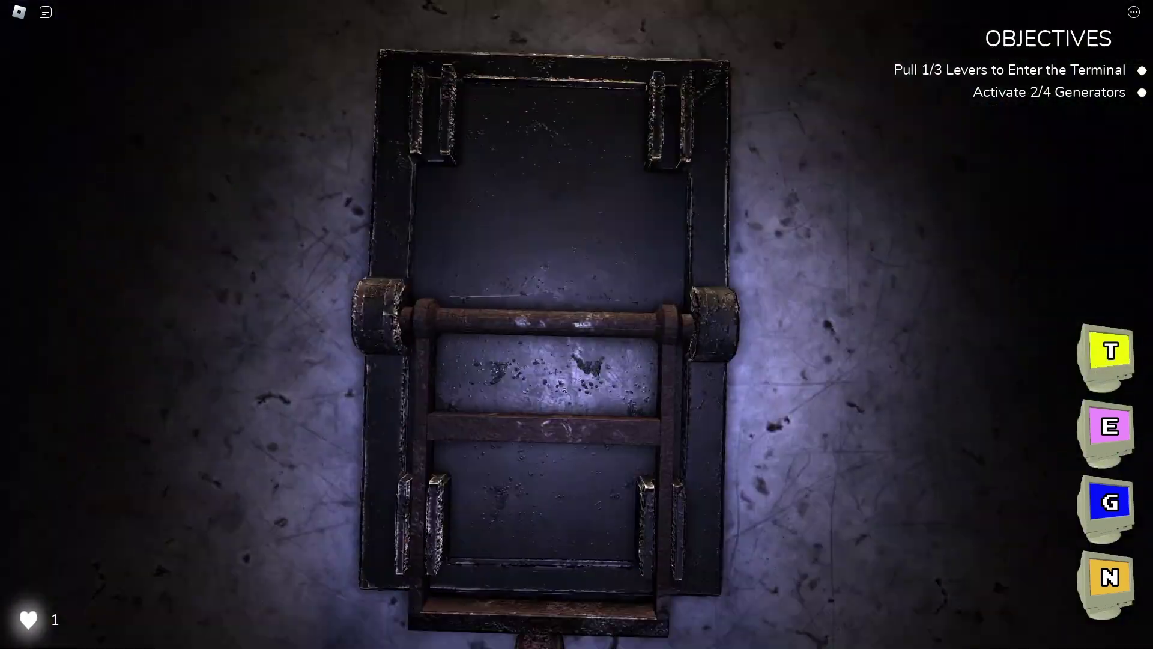
Walk past the shelves and arcade cabinets, down the dark hallway into the star-hung room.
key(w)
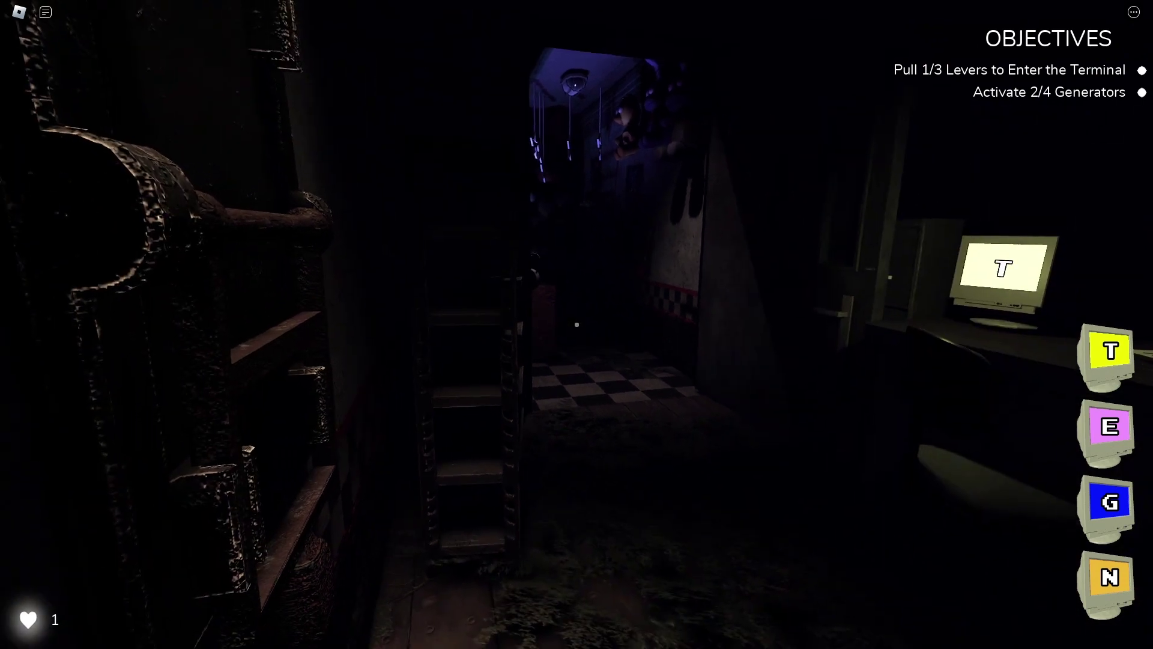
key(w)
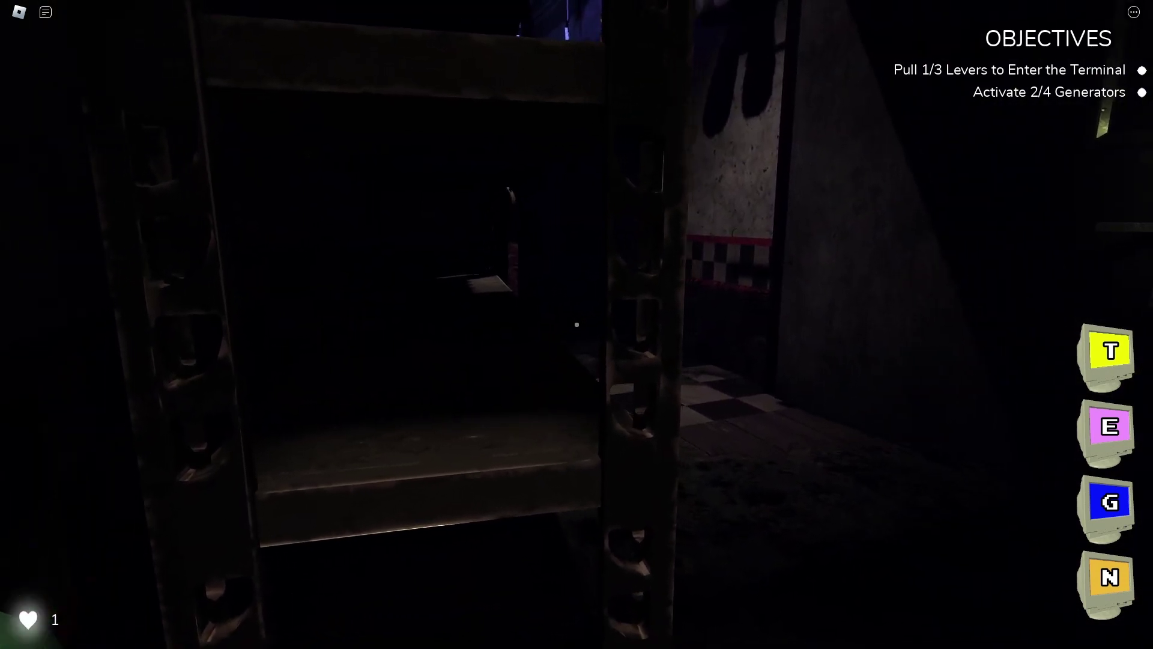
key(w)
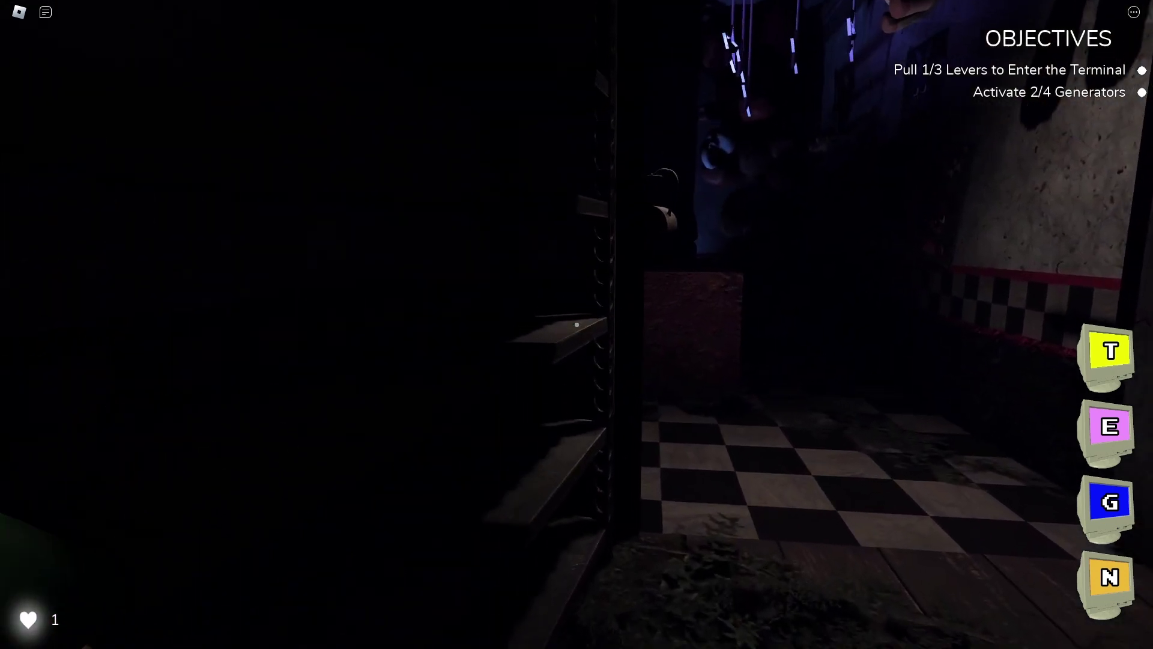
key(w)
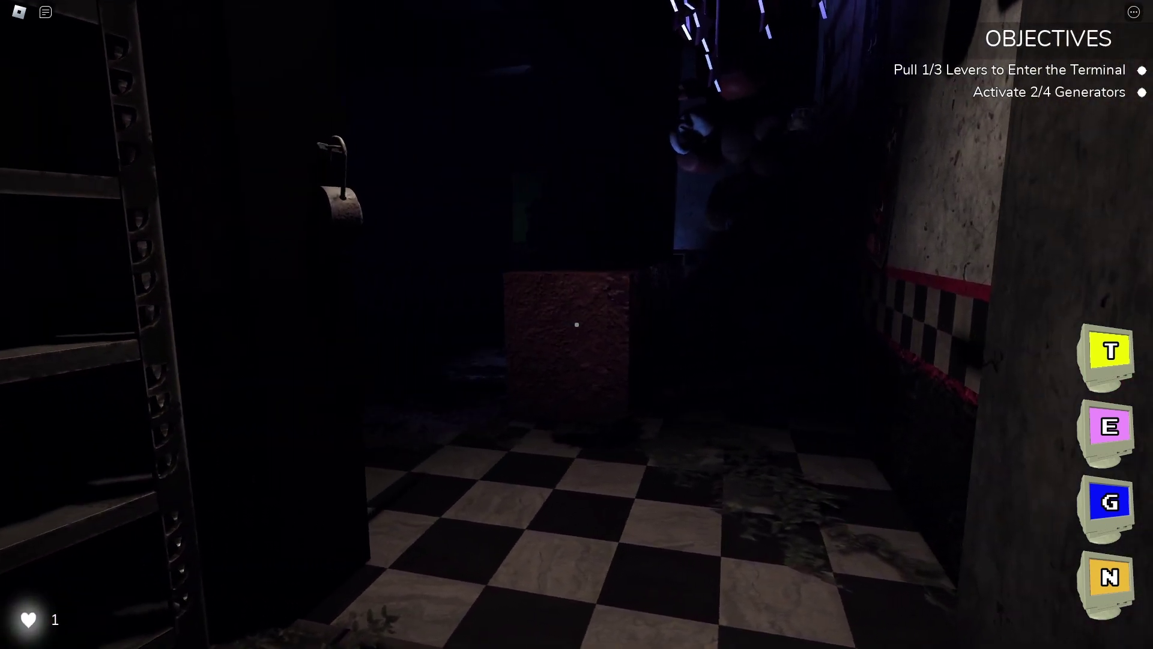
key(w)
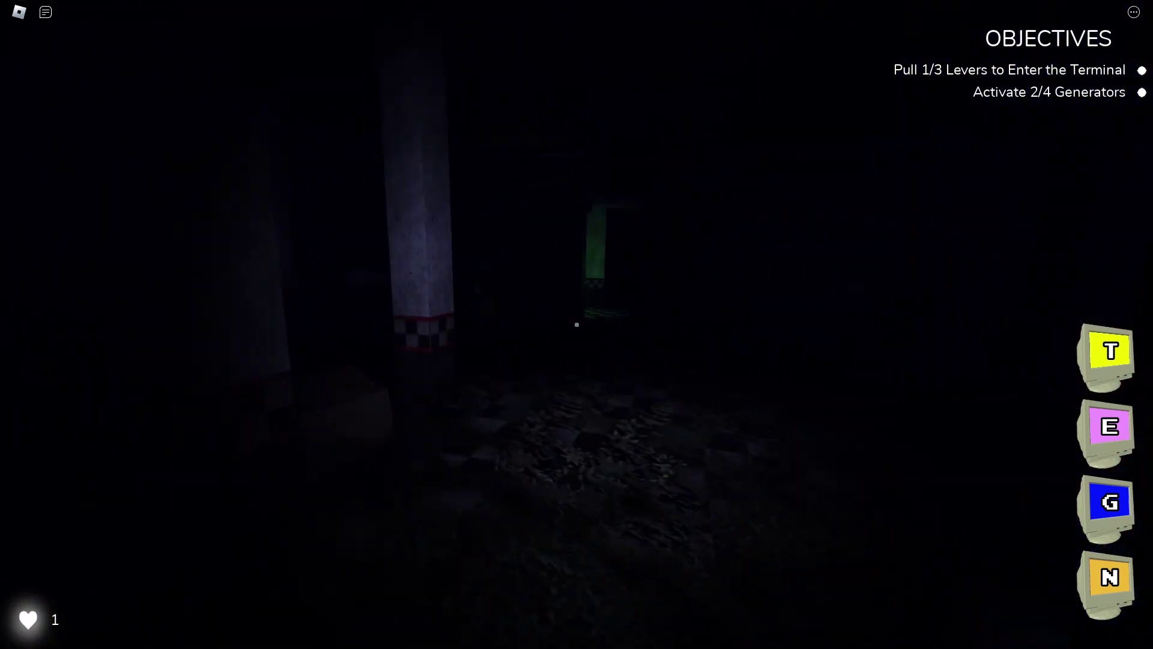
key(w)
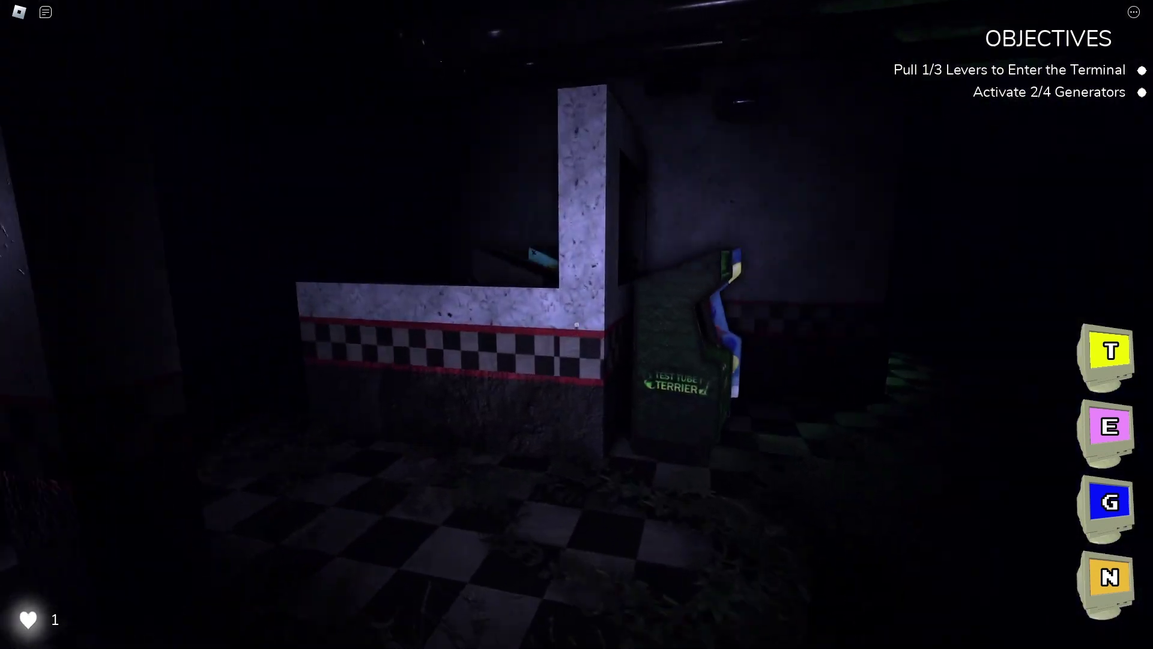
key(w)
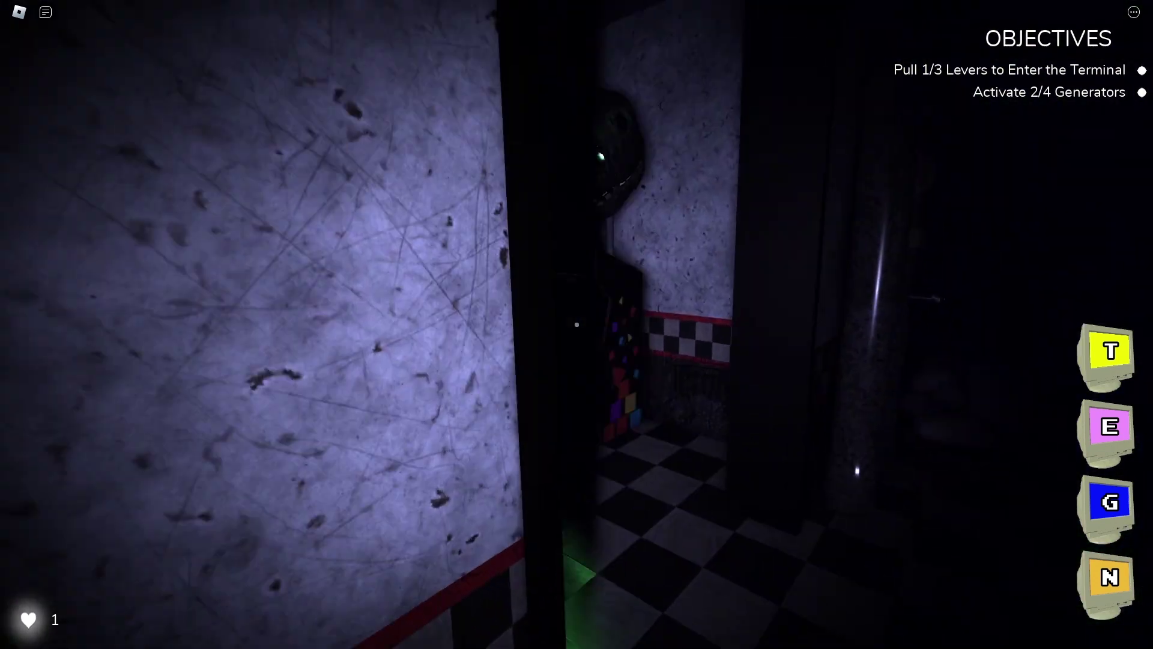
key(w)
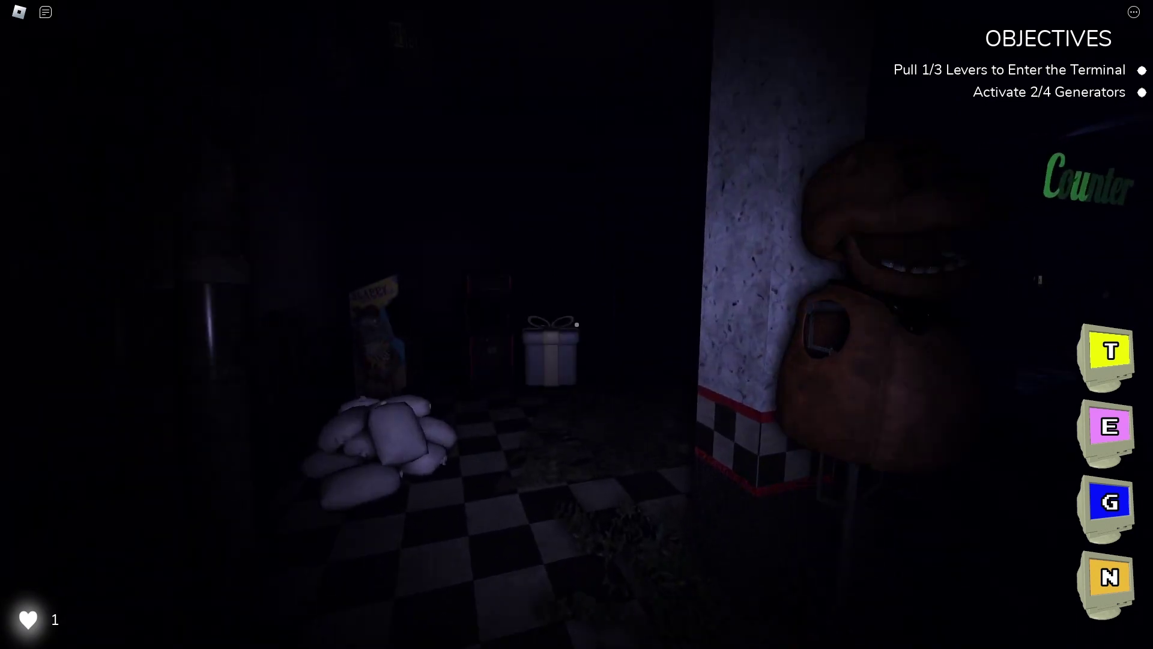
key(w)
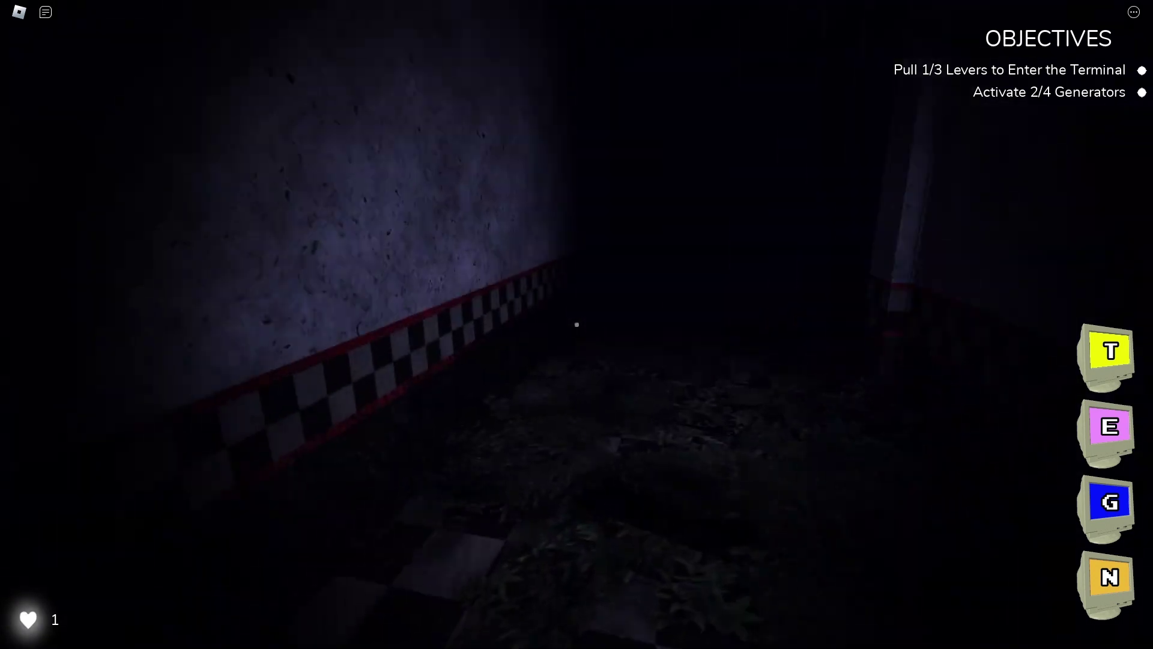
key(w)
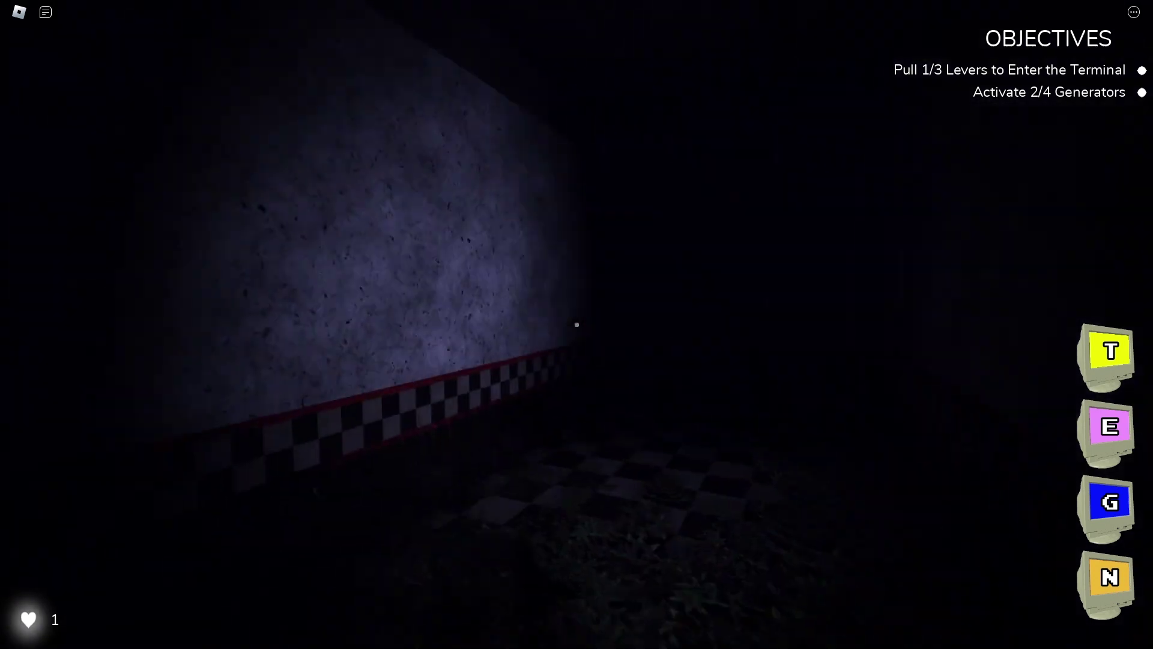
key(w)
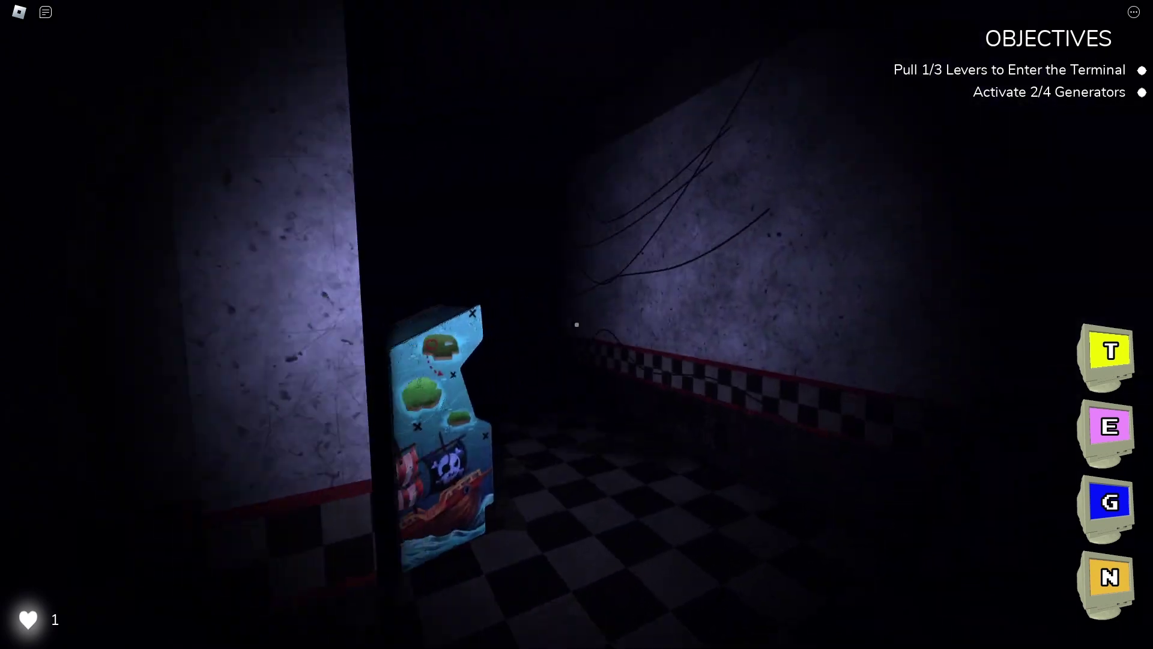
key(w)
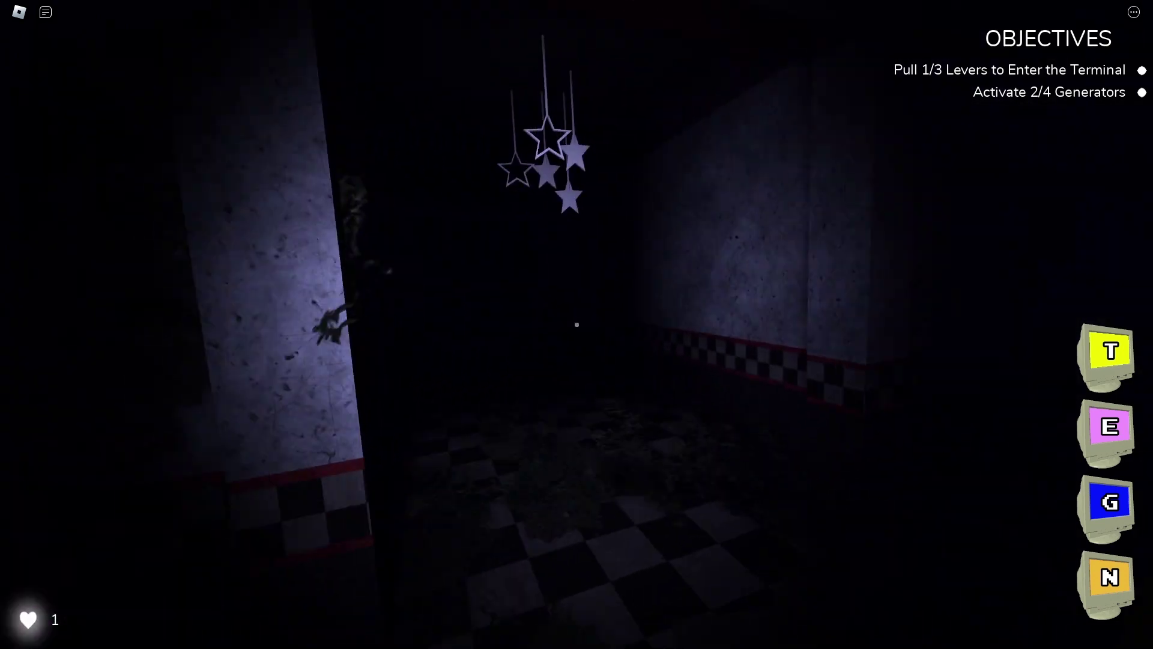
Pass the keypad door and ladder room, survive the jumpscare, and reach the dark doorway.
key(w)
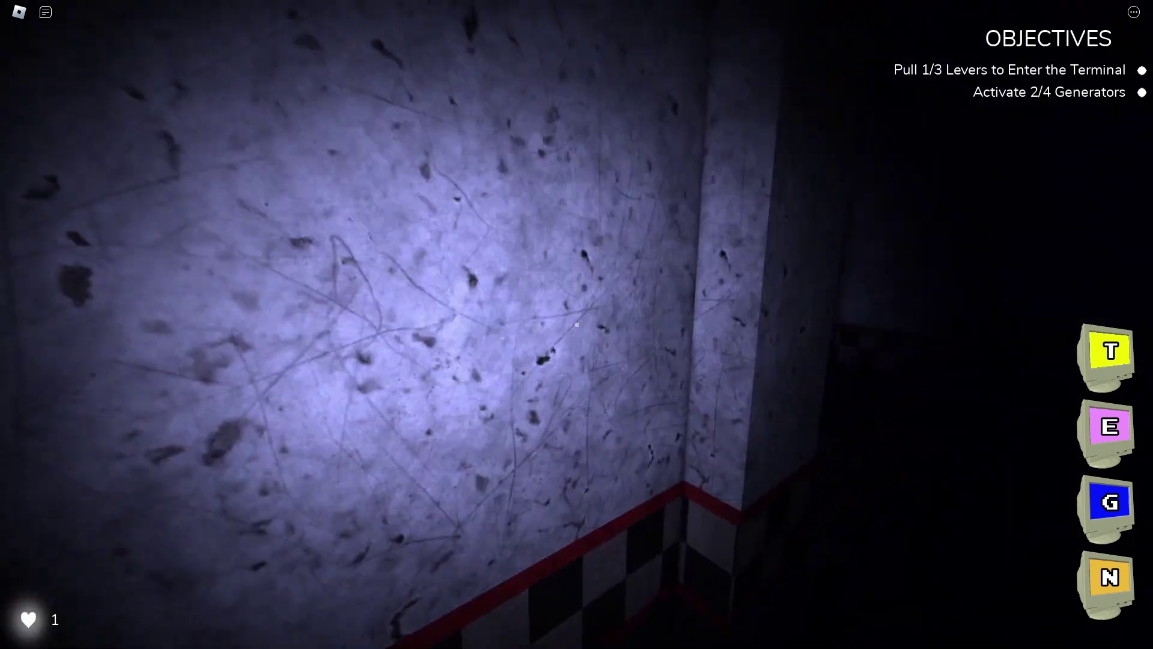
key(w)
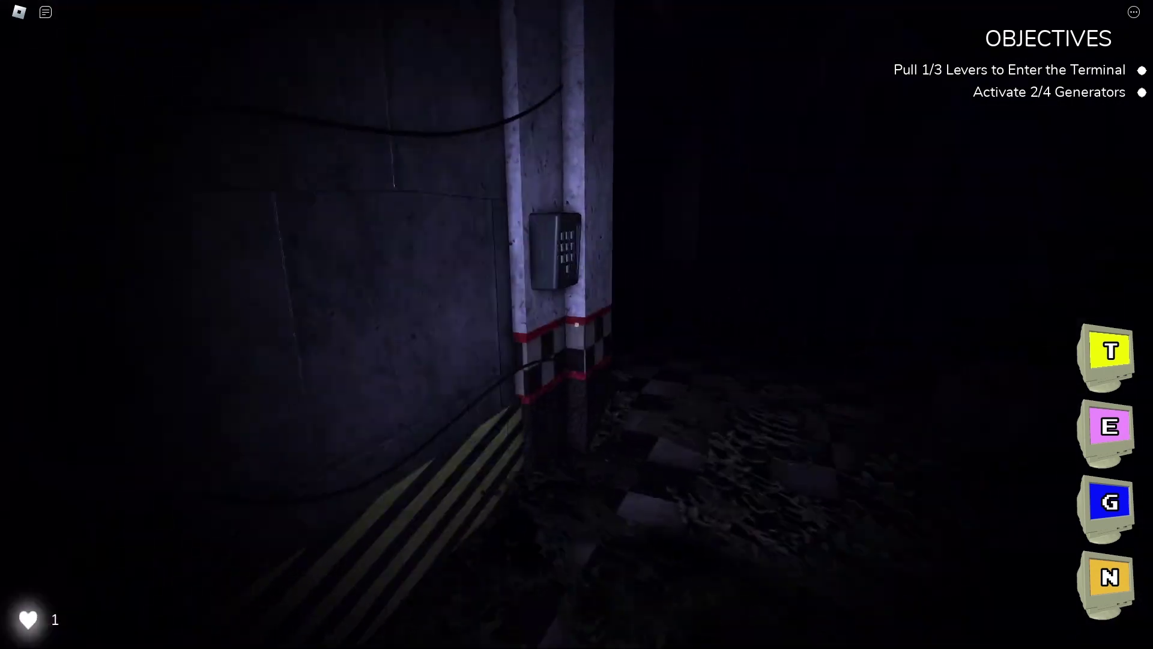
key(w)
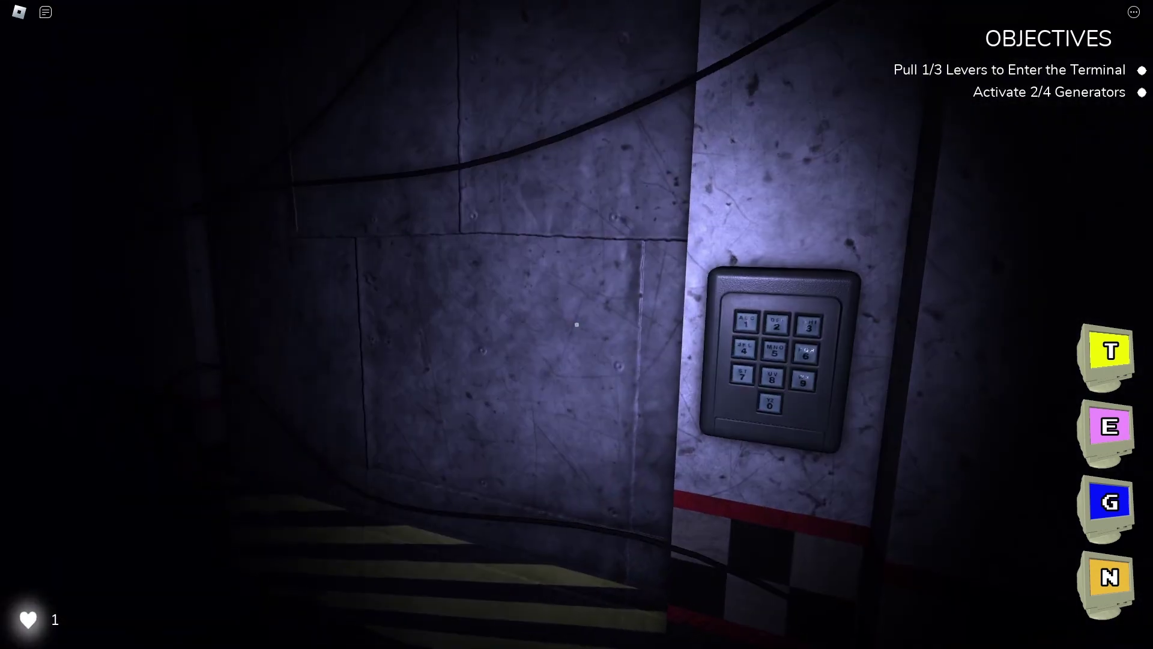
key(w)
key(w)
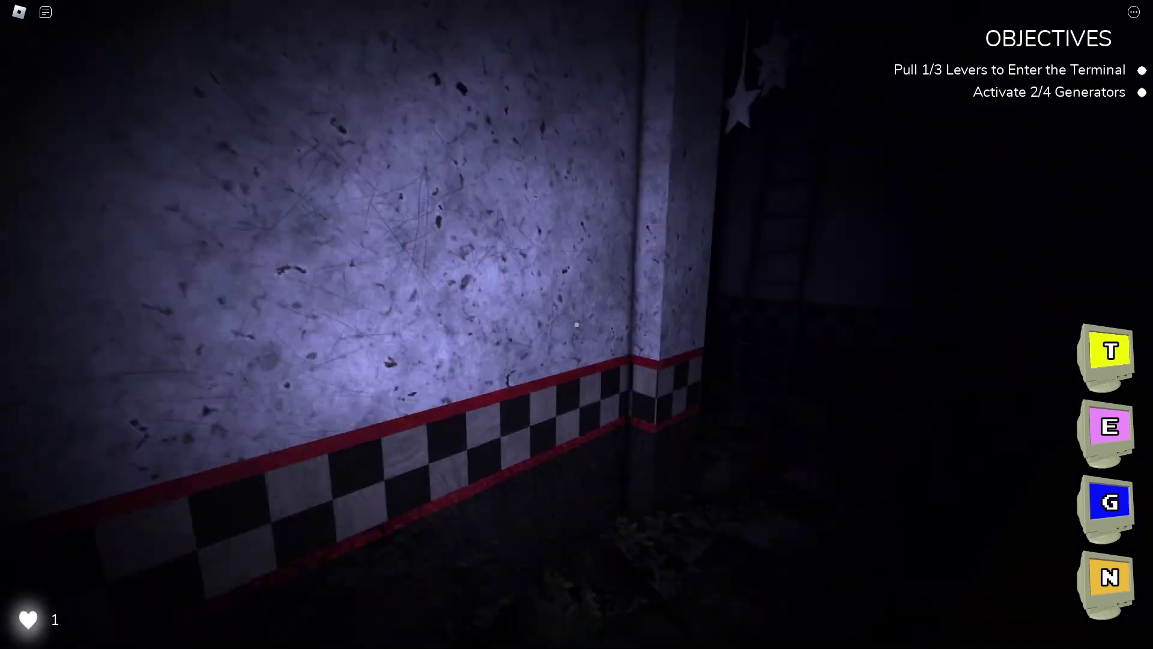
key(w)
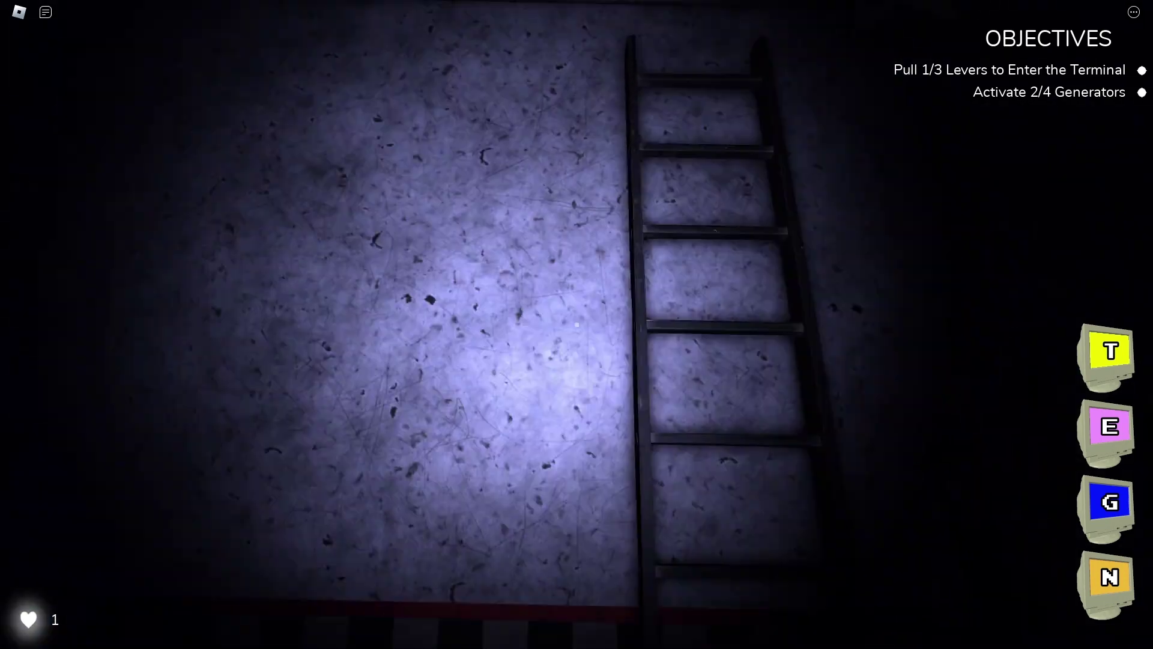
key(w)
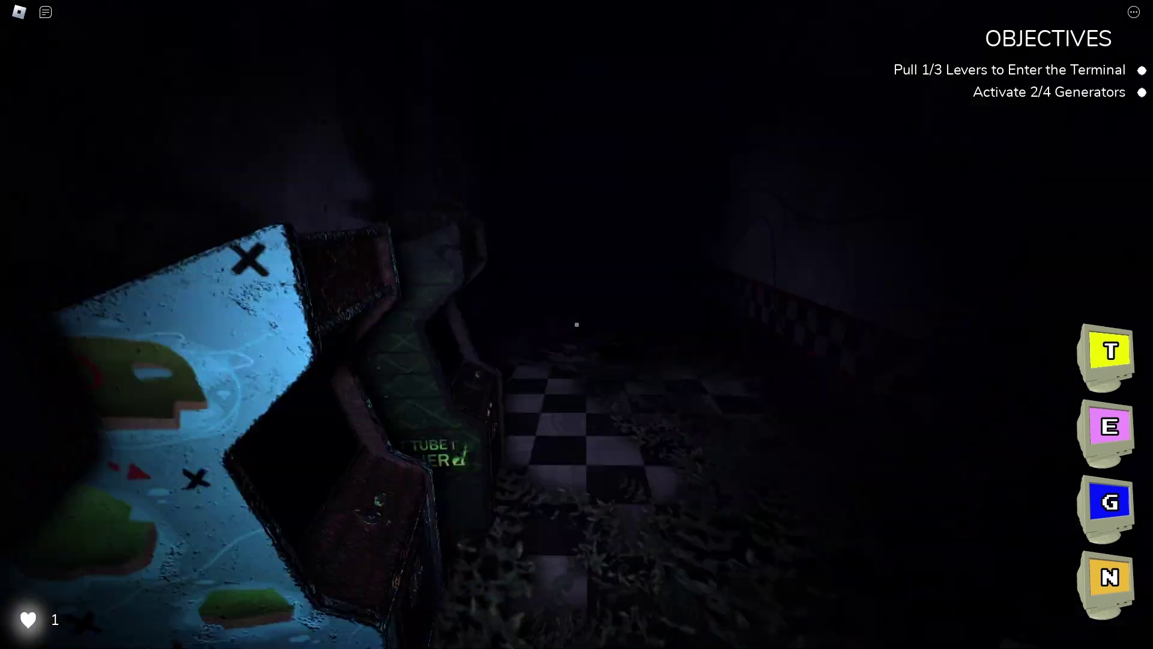
key(w)
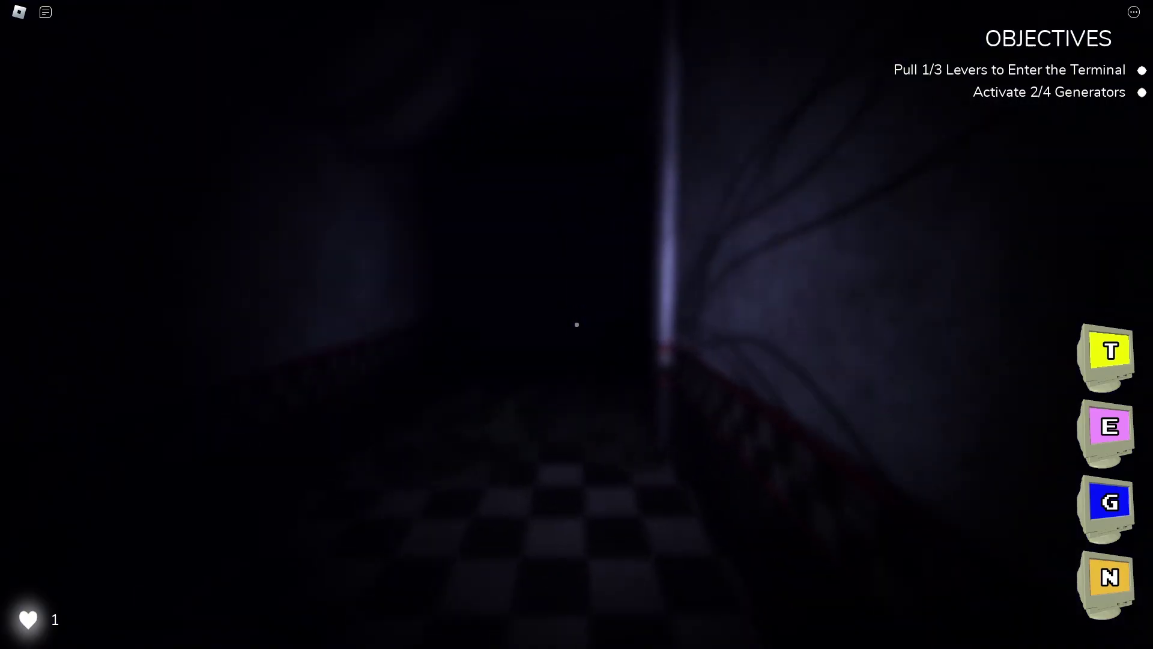
key(w)
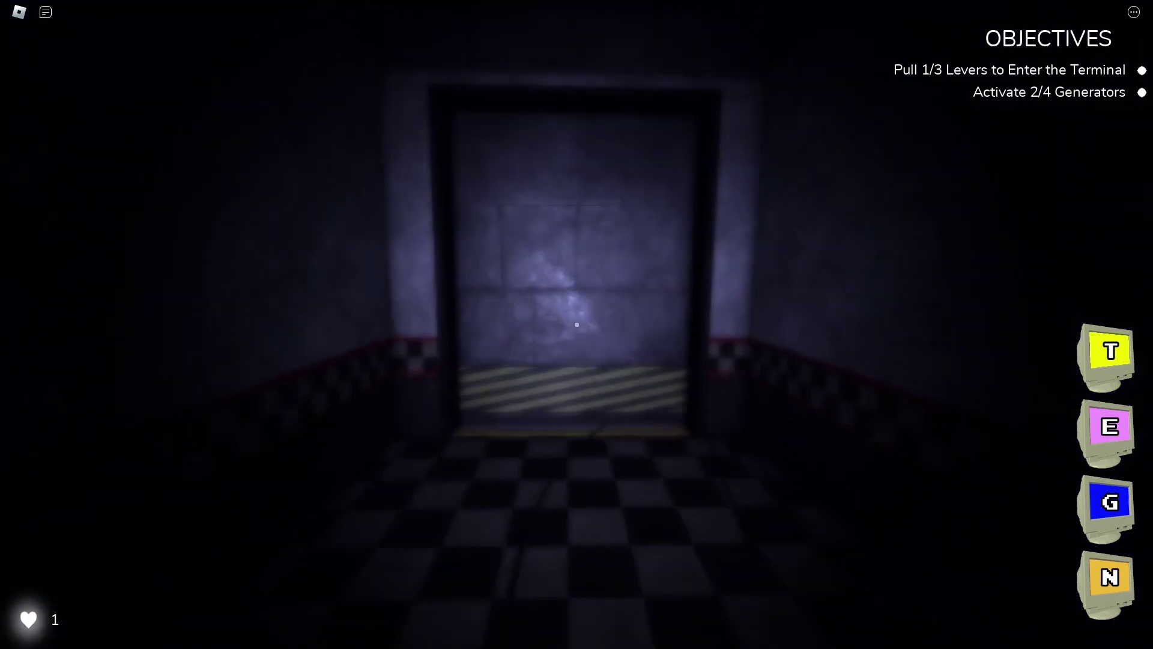
key(w)
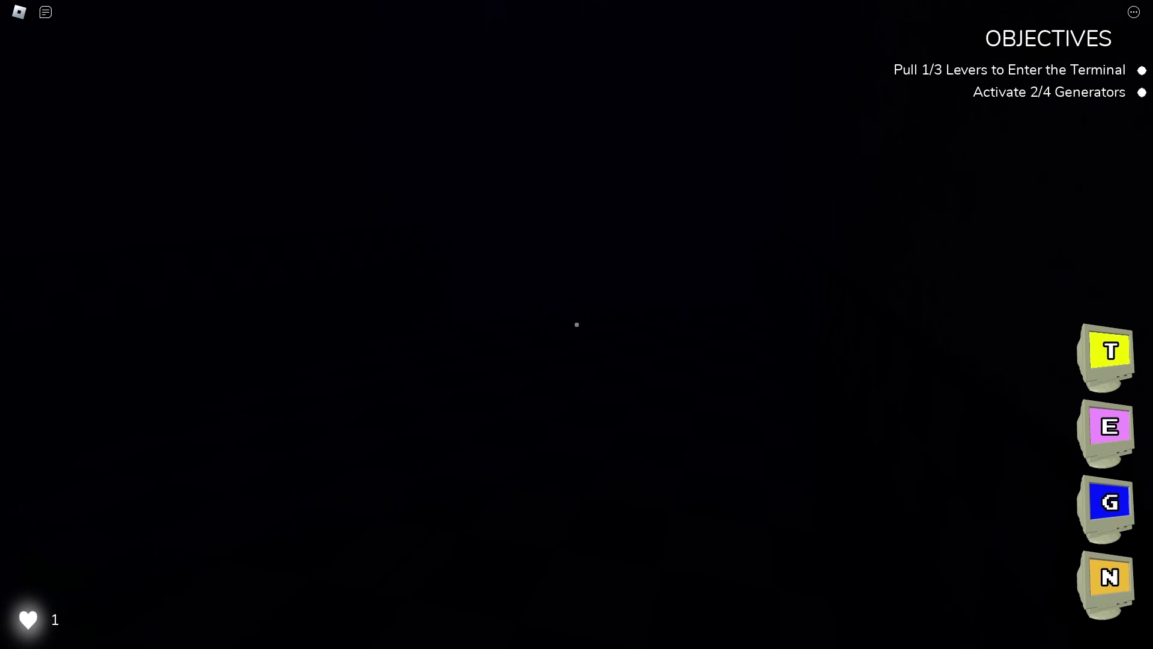
key(w)
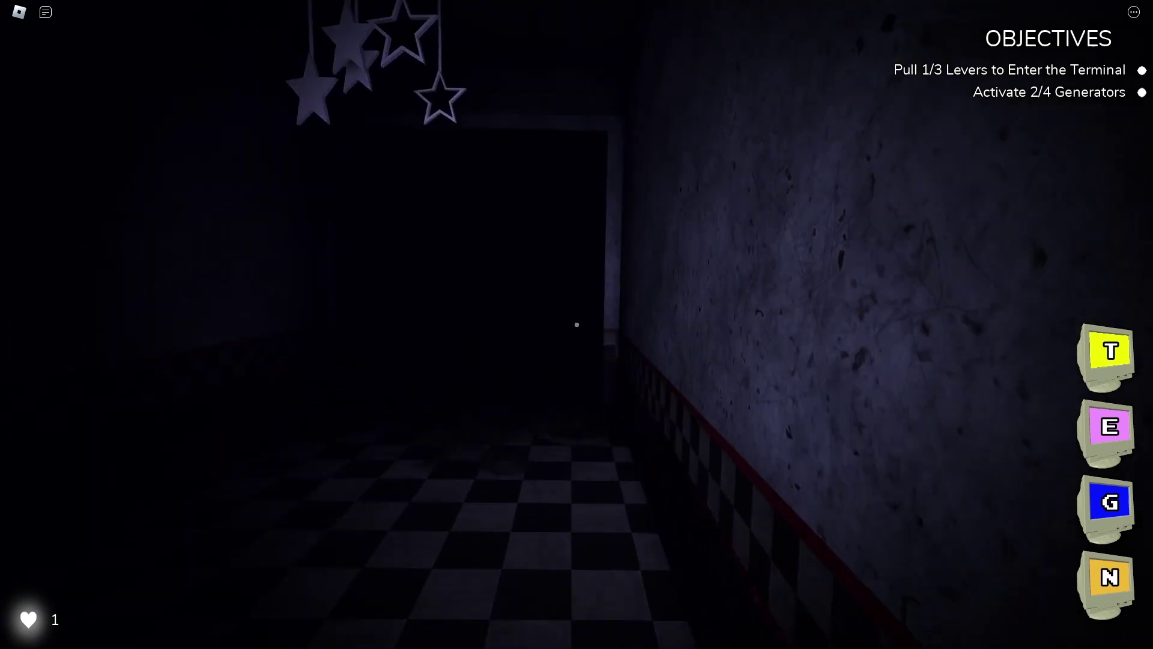
key(w)
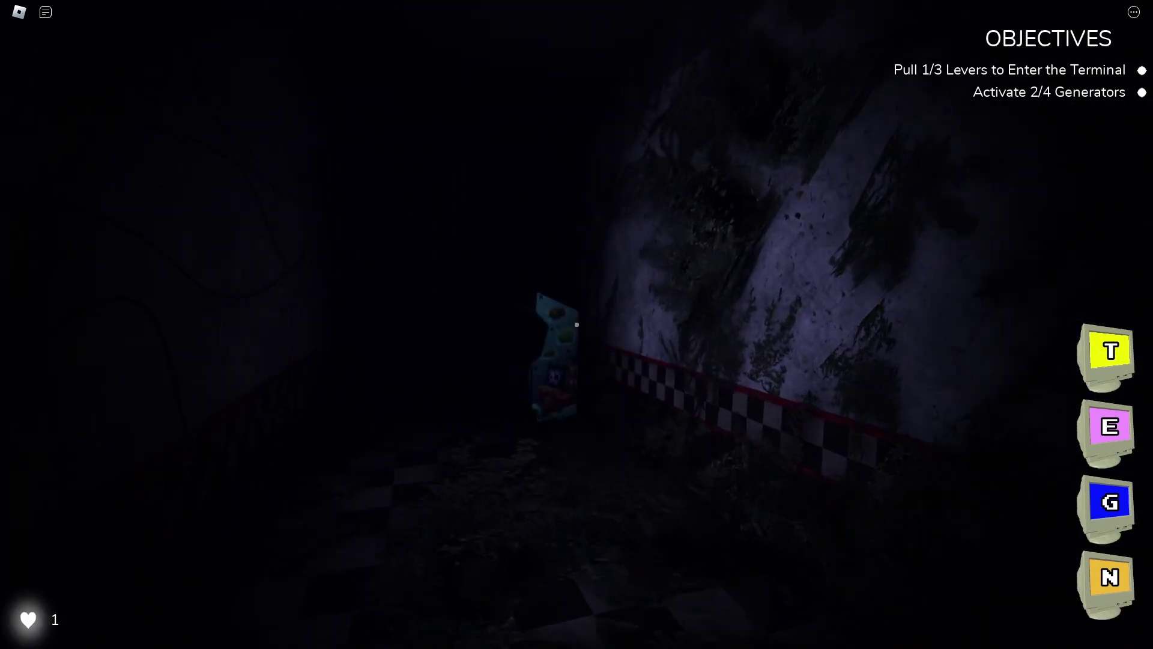
key(w)
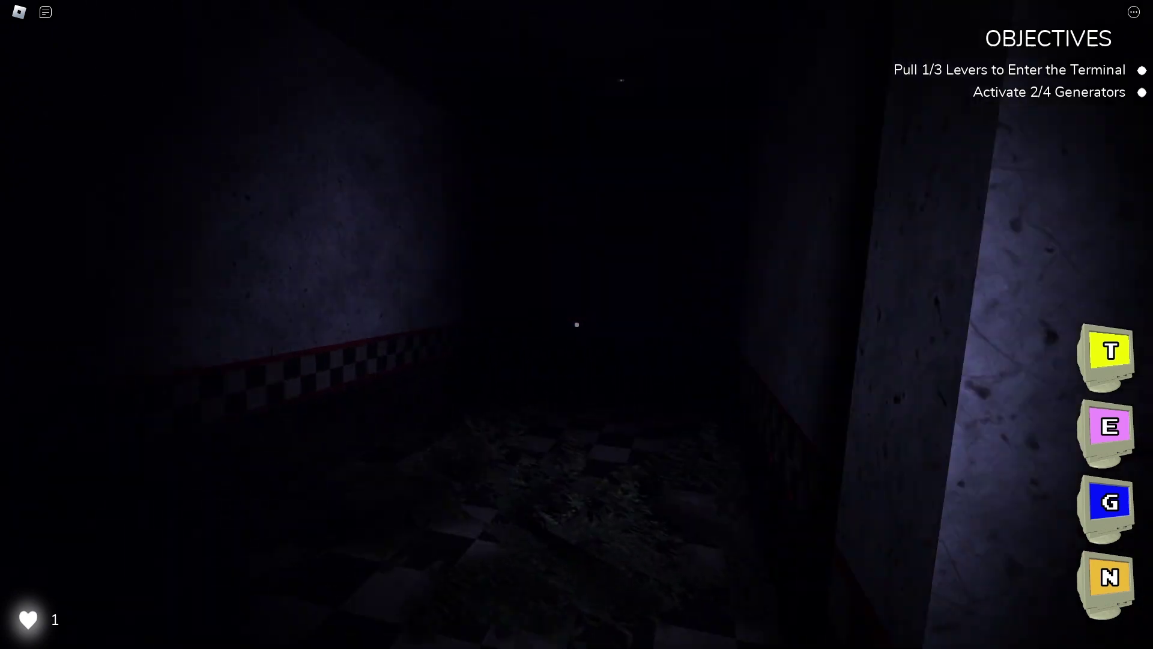
key(w)
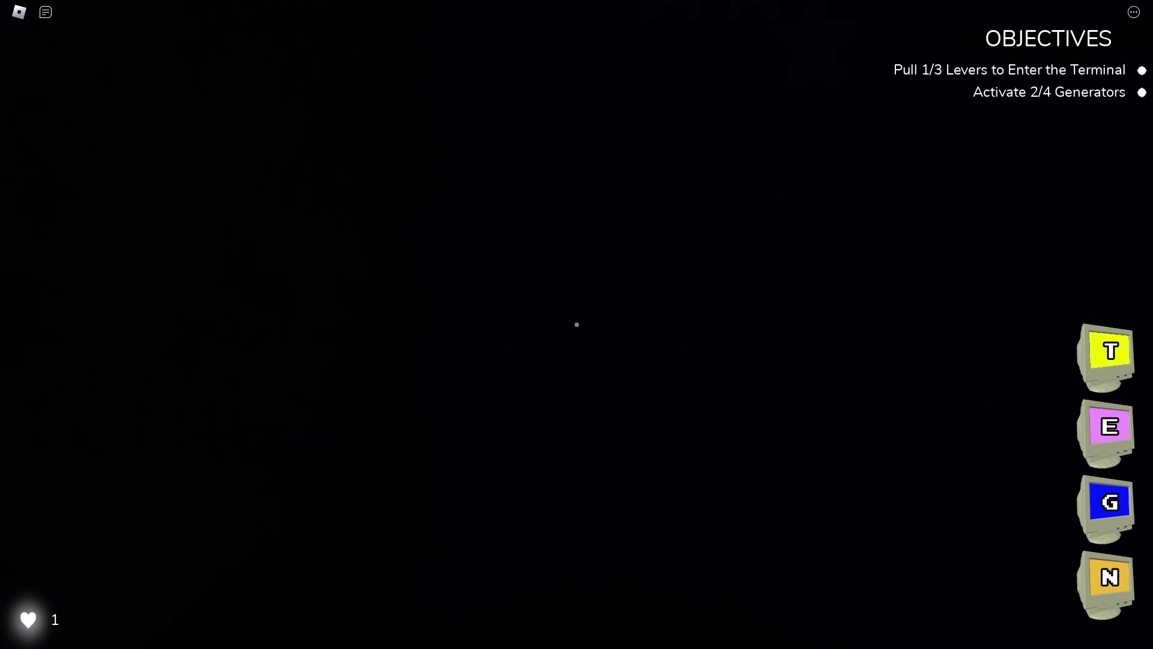
Cross the dark rooms past the plush figure and green-lit gift room, then hide in a locker.
key(w)
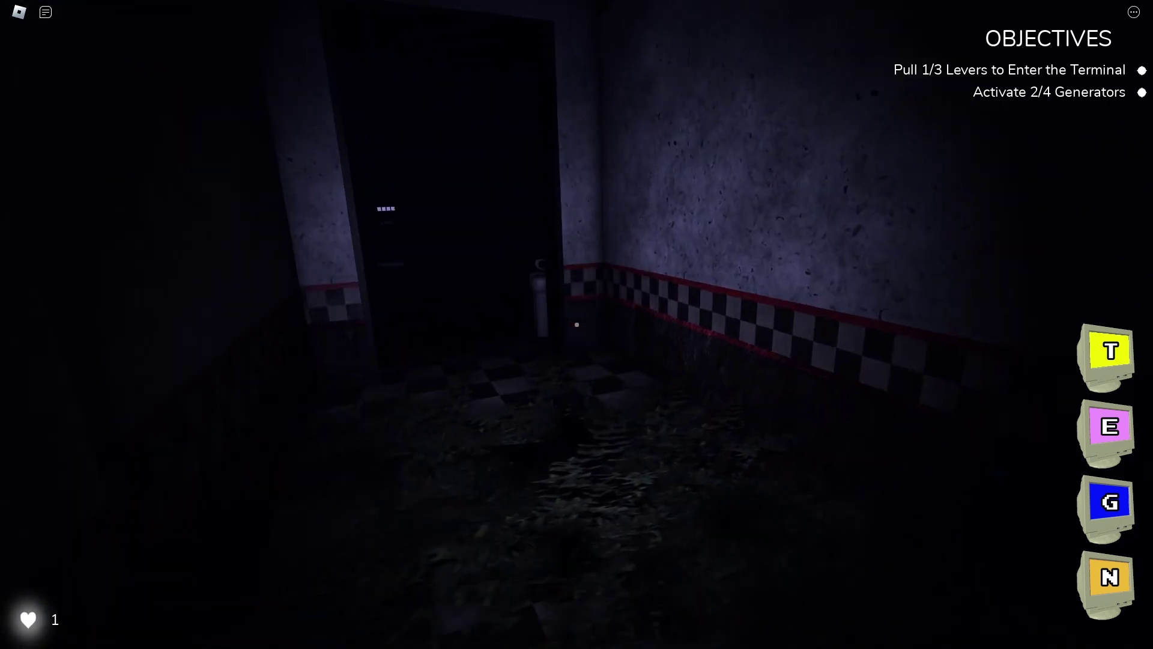
key(w)
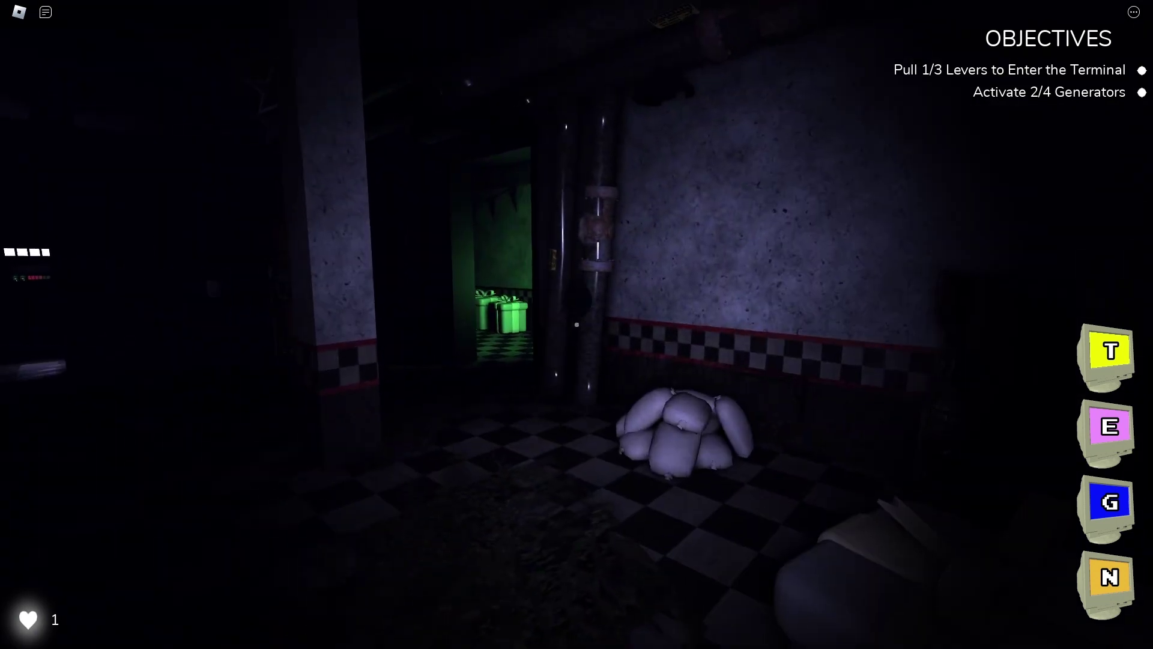
key(w)
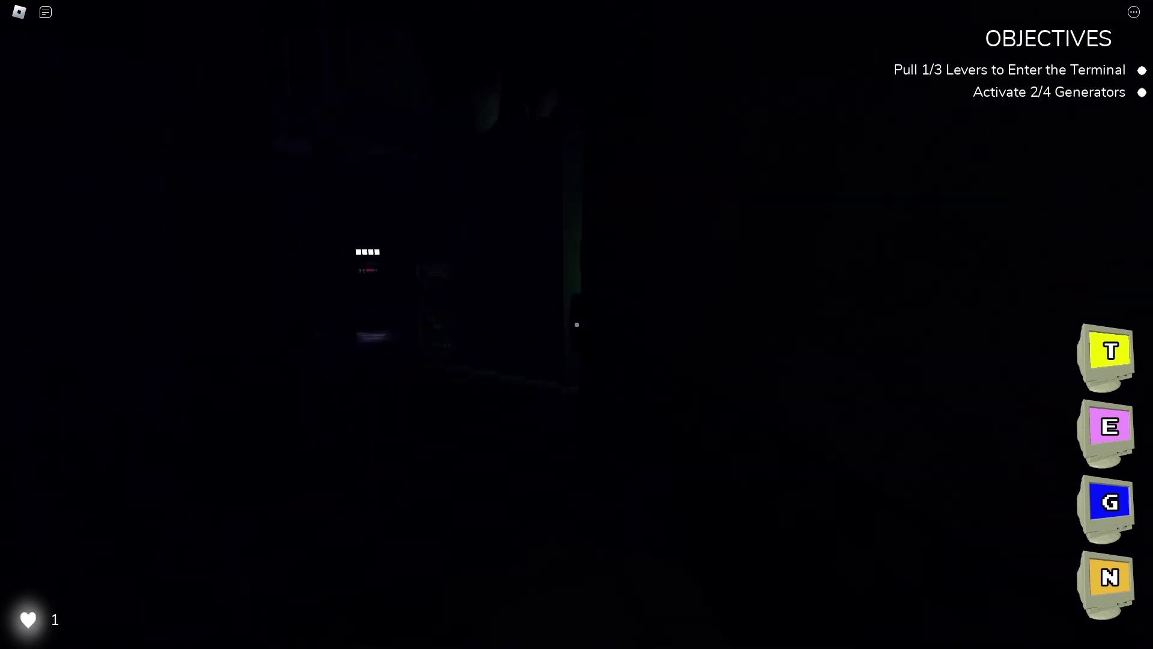
key(w)
key(w)
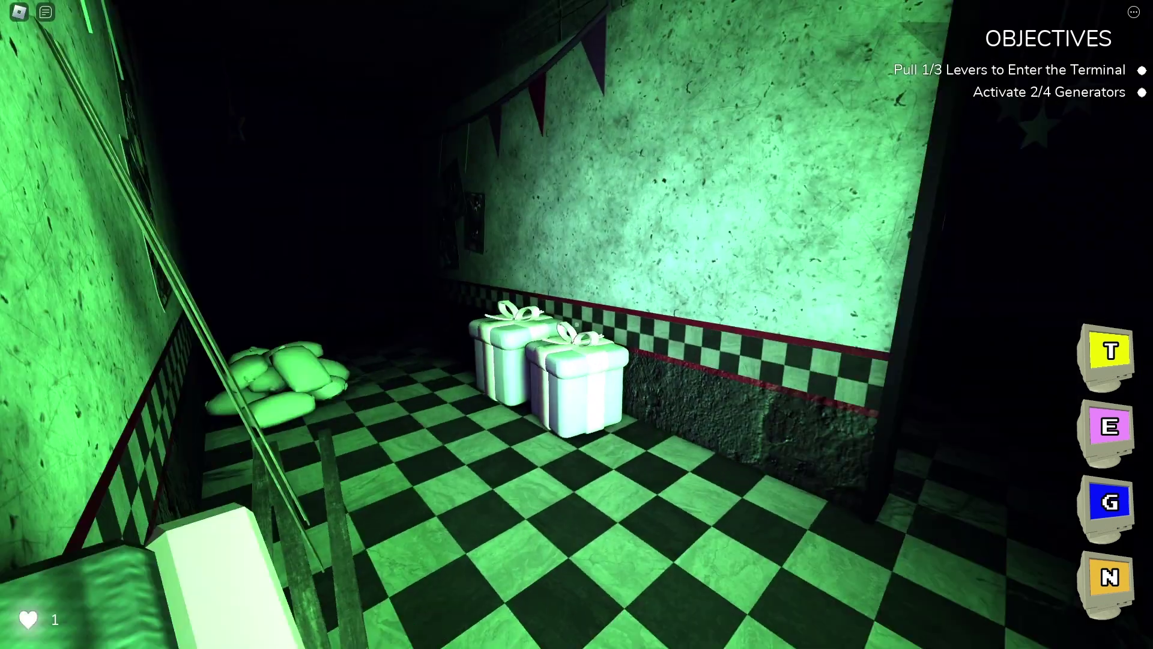
key(w)
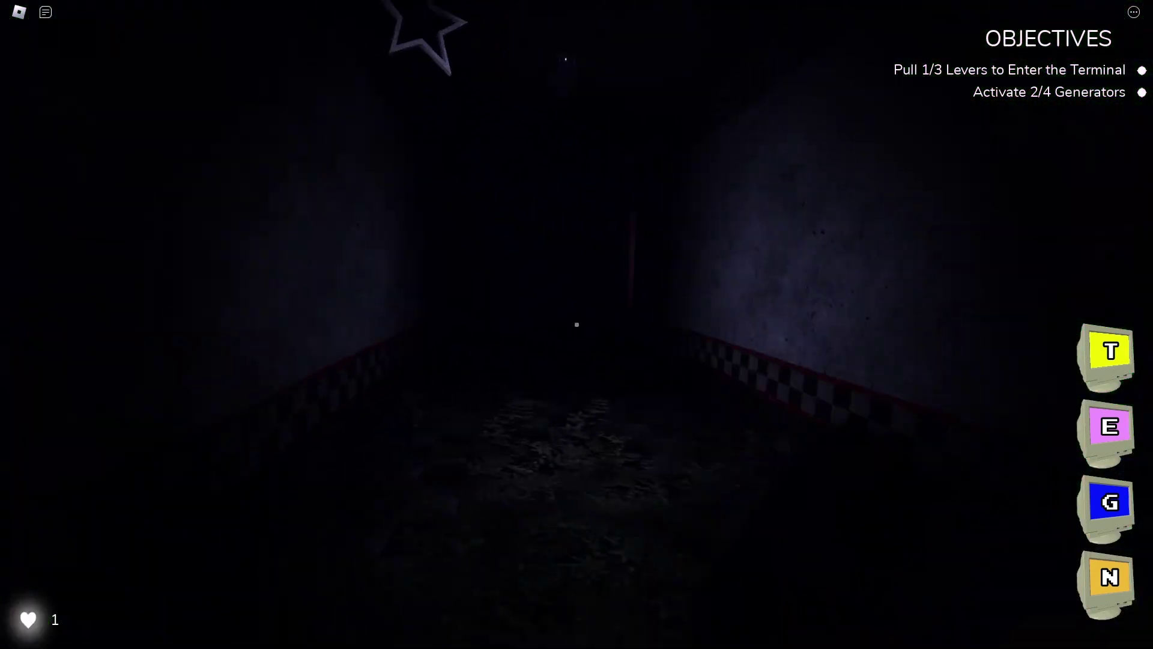
key(w)
key(e)
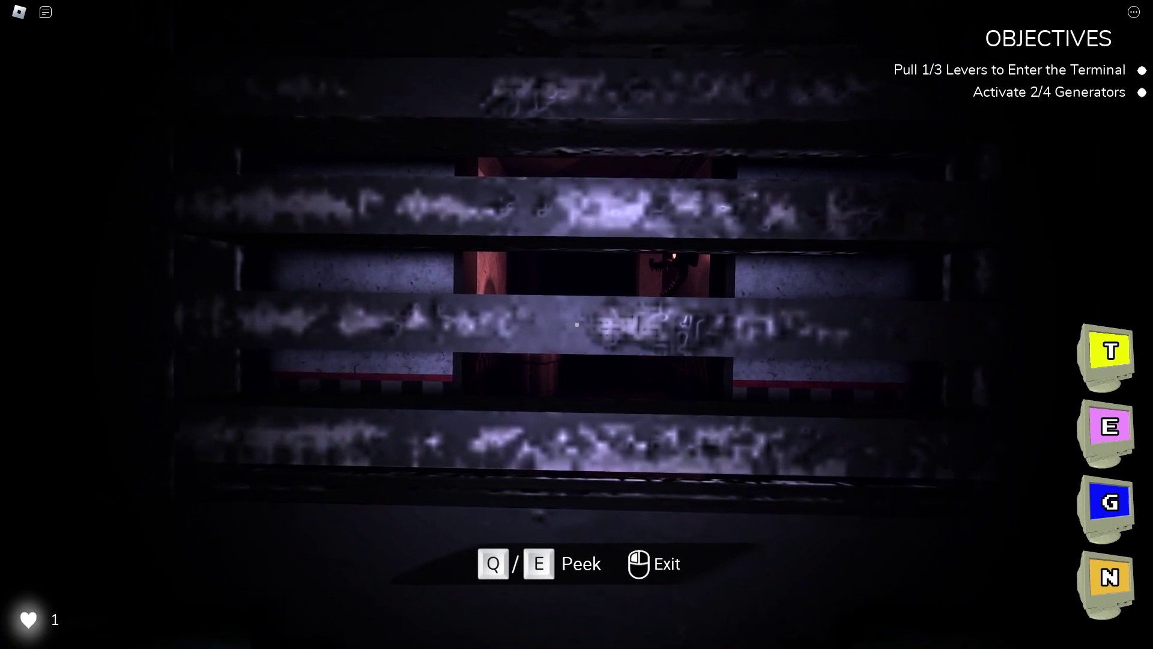
Exit the locker, walk past the gift boxes, and crank the nearby generator twice.
click(576, 325)
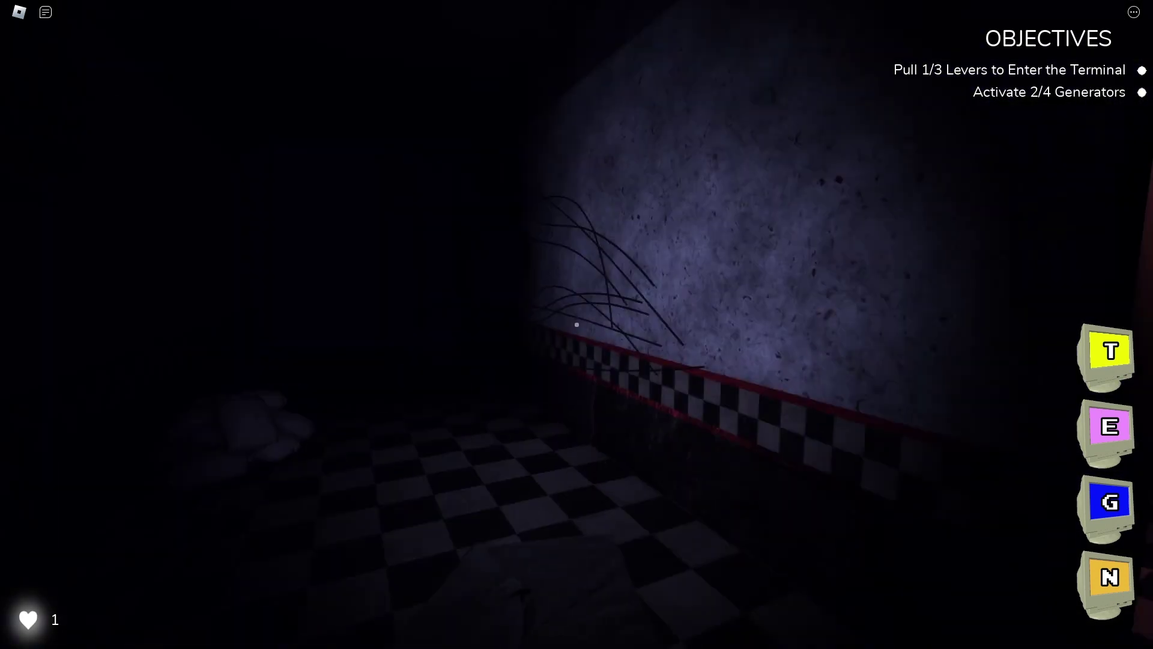
key(w)
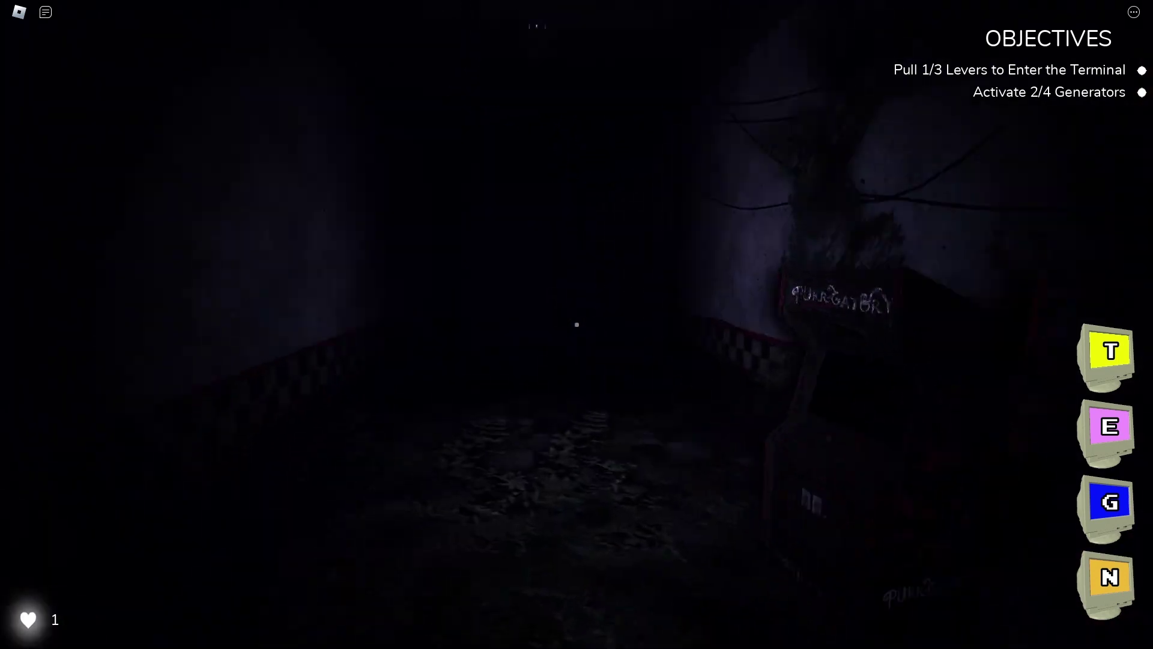
key(w)
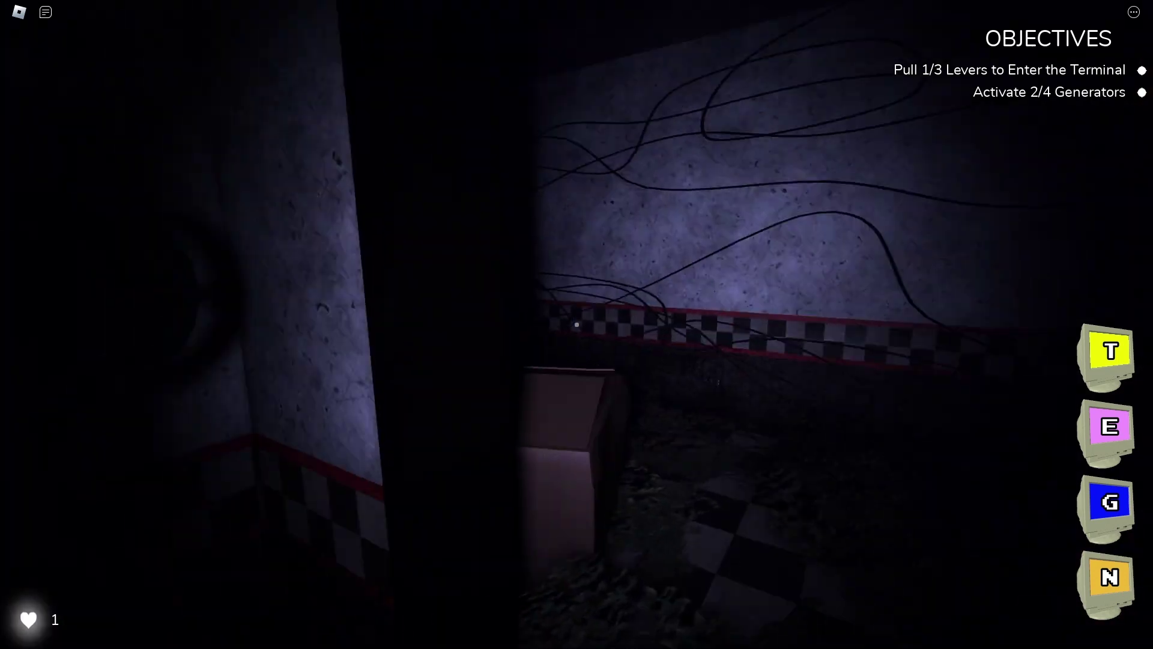
key(w)
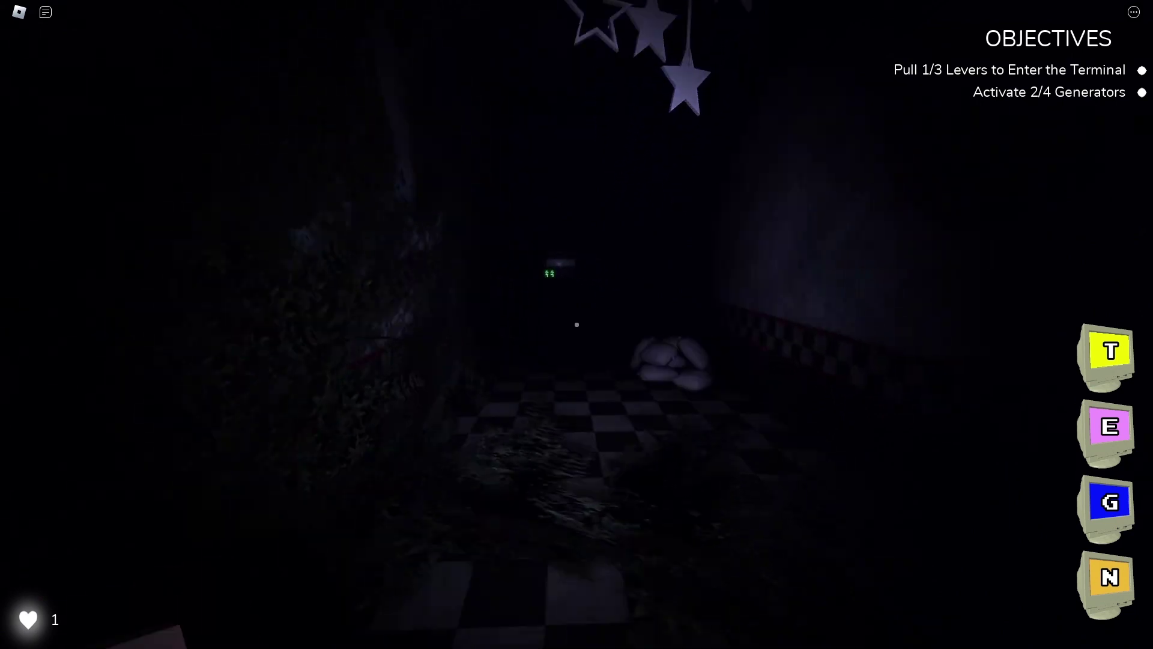
key(w)
key(e)
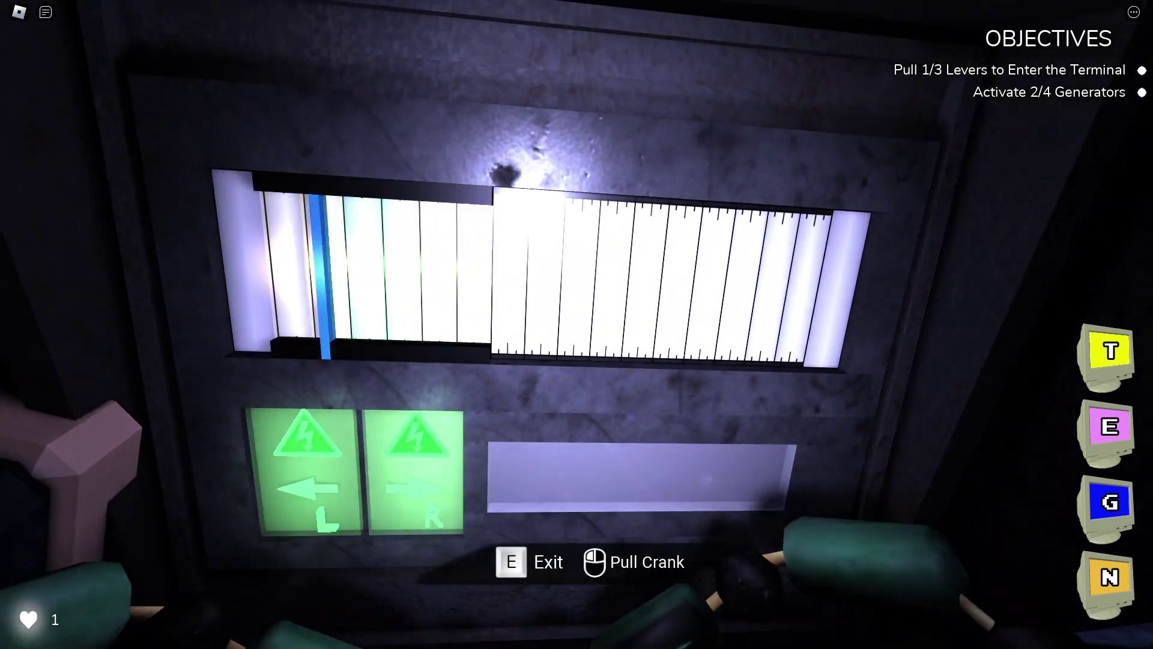
click(576, 324)
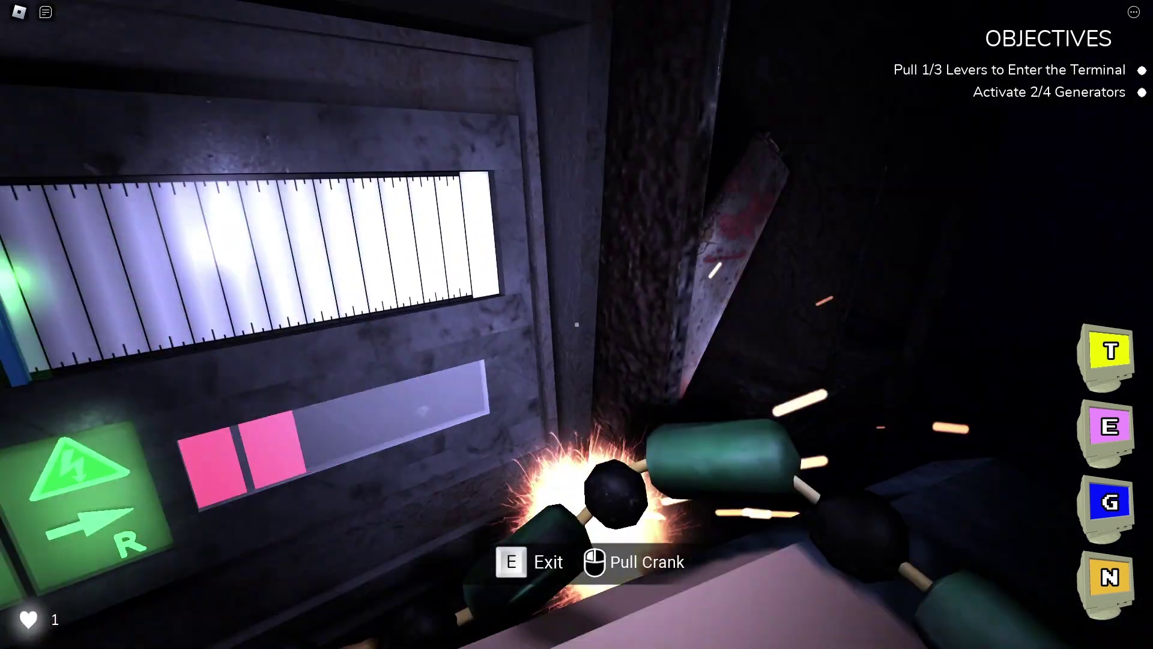
click(577, 324)
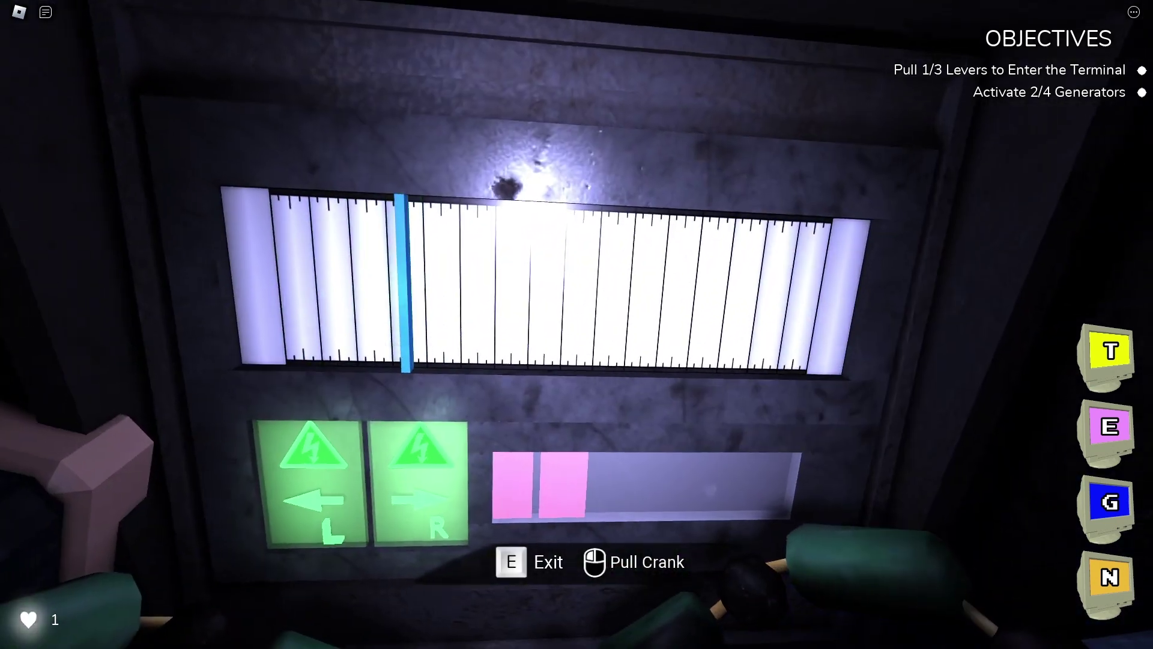
key(e)
Walk down the checkered corridor and around the corner to another generator.
key(w)
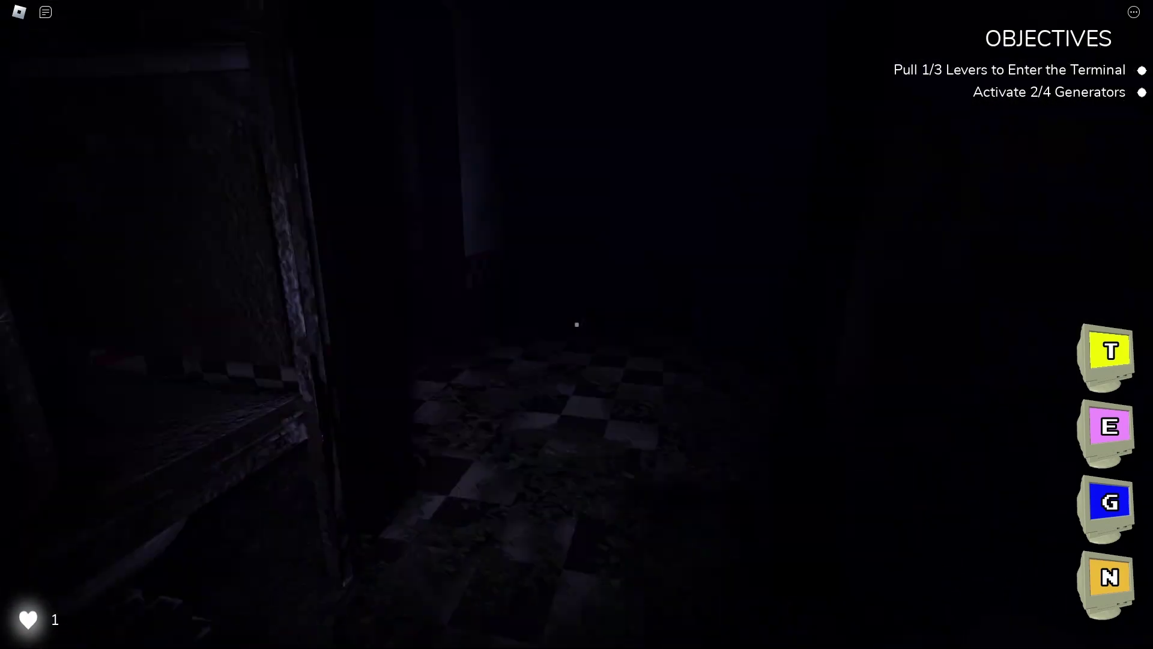
key(w)
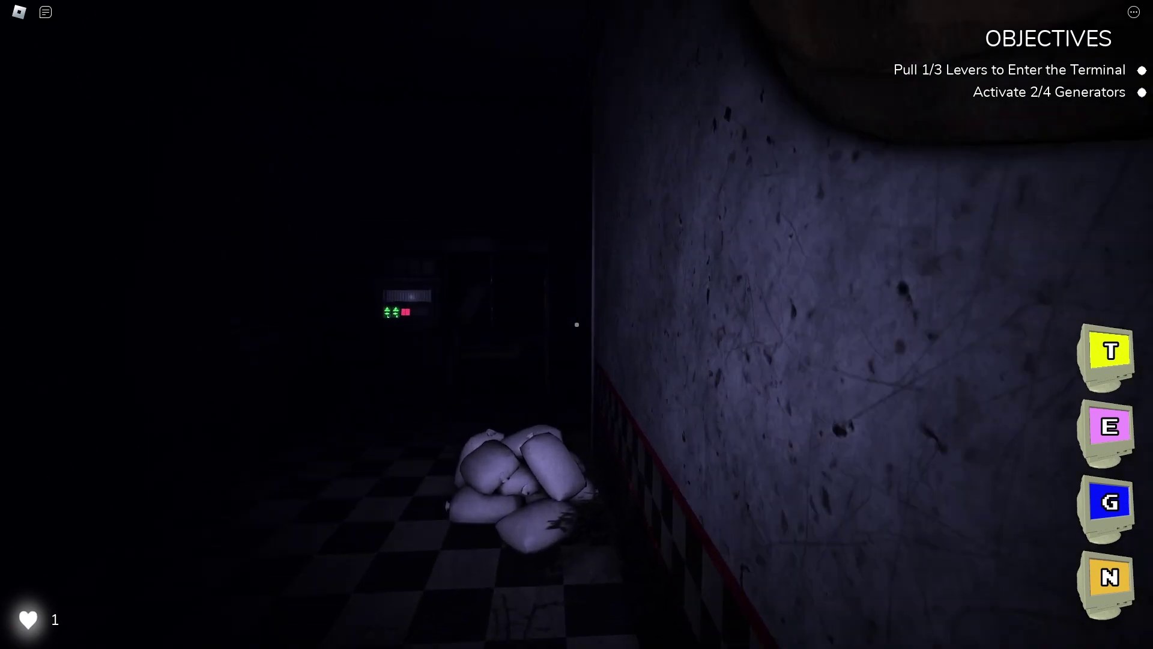
key(w)
key(w)
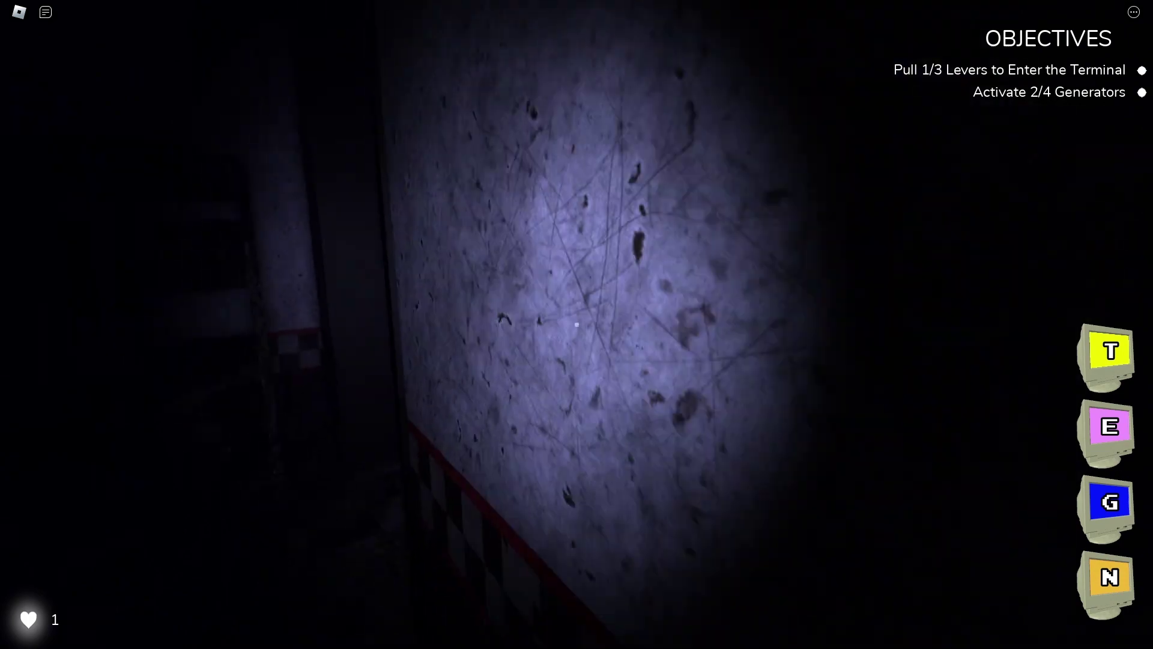
key(w)
key(w)
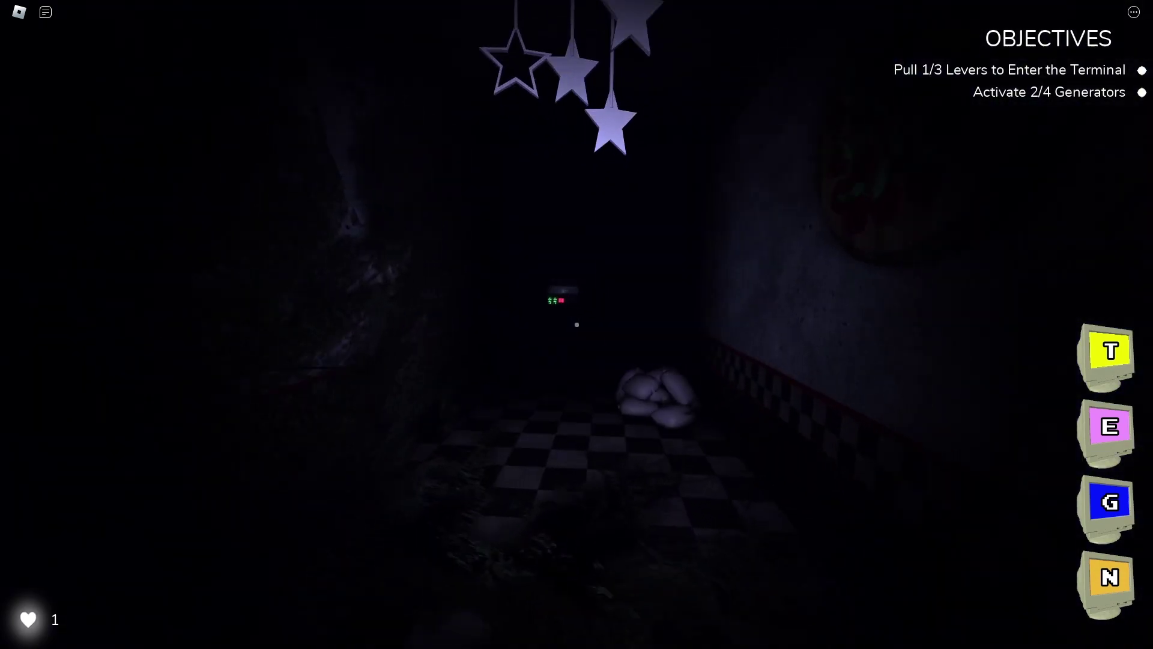
key(w)
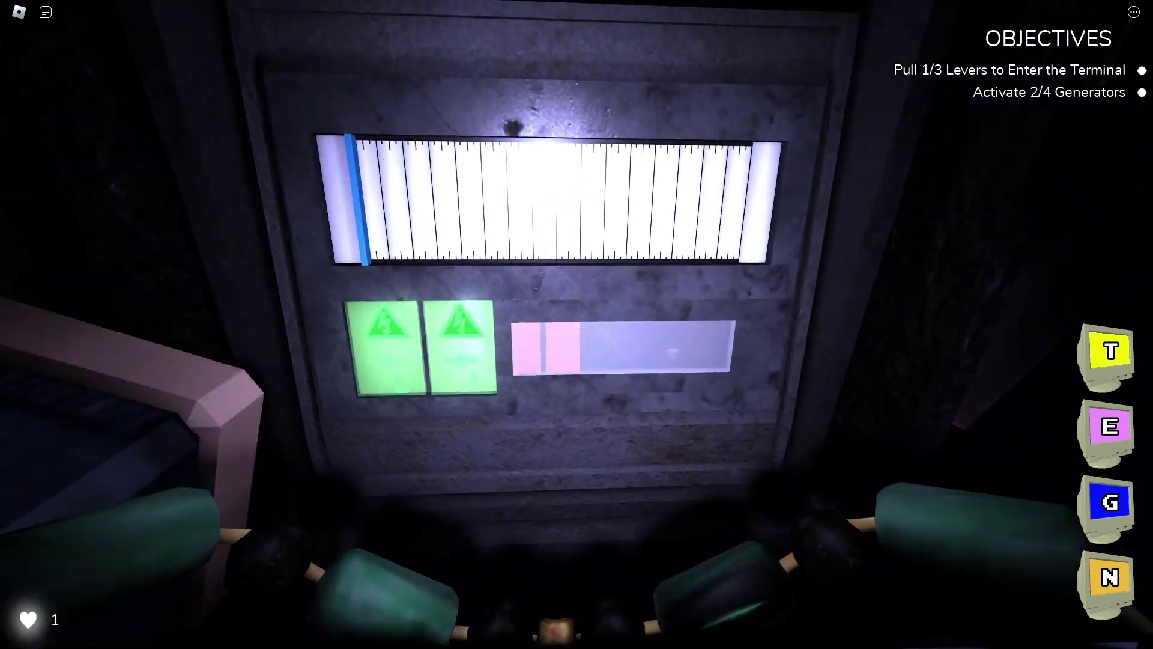
Open the third generator's panel and crank it until Bonnie ends the run.
key(e)
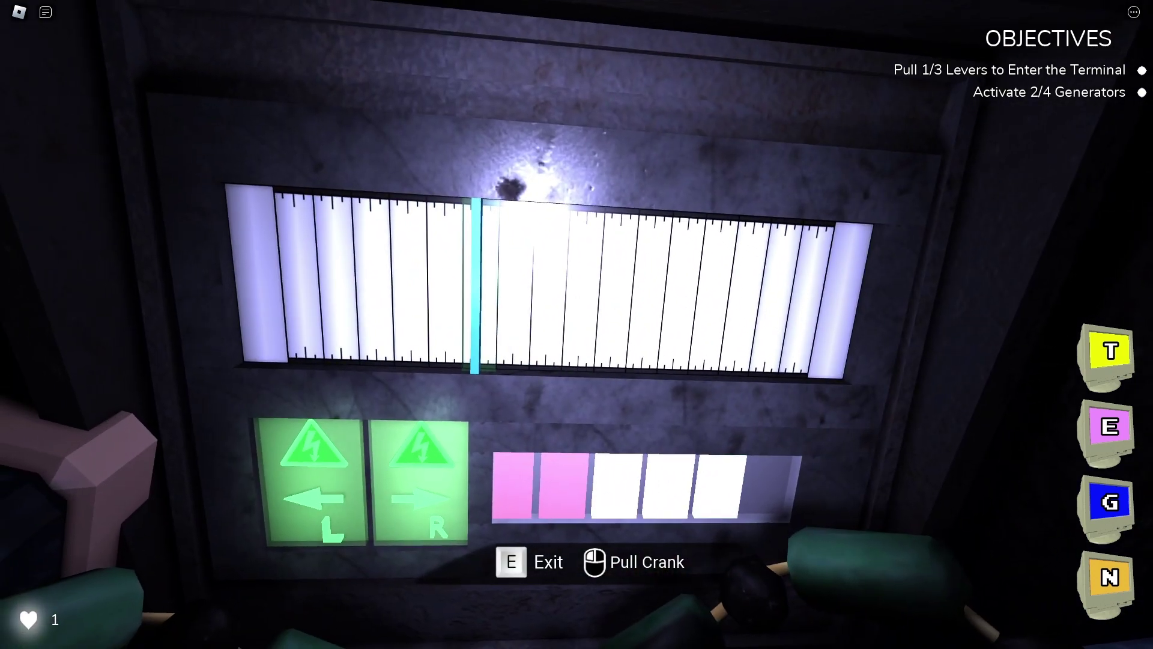
click(577, 325)
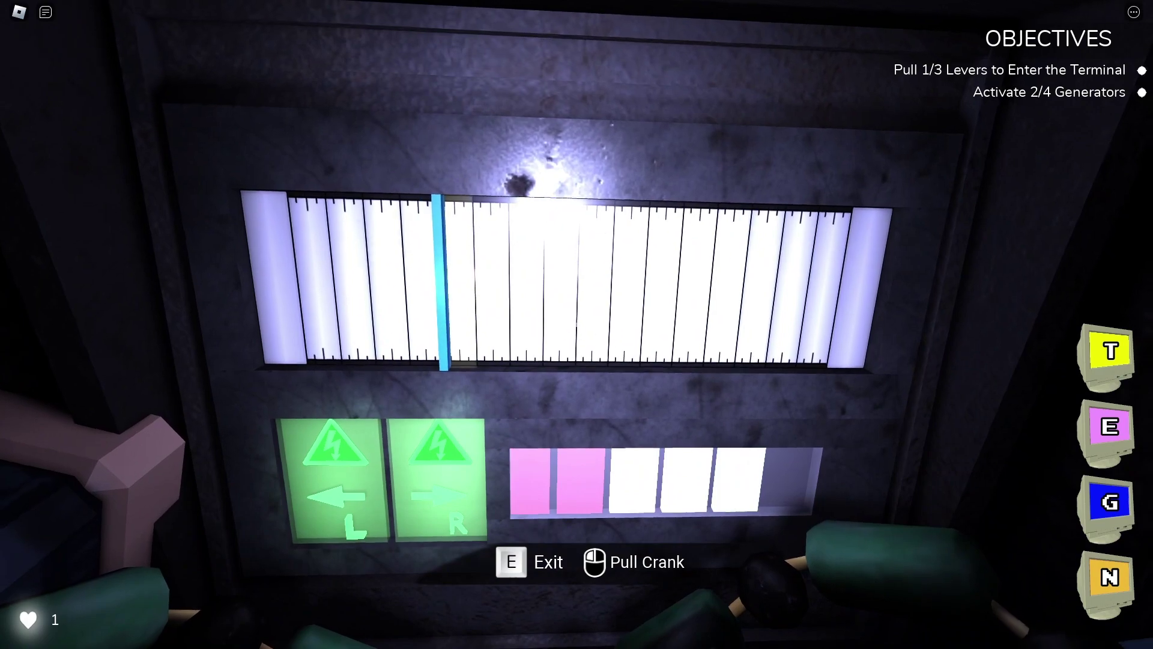
click(576, 324)
click(576, 325)
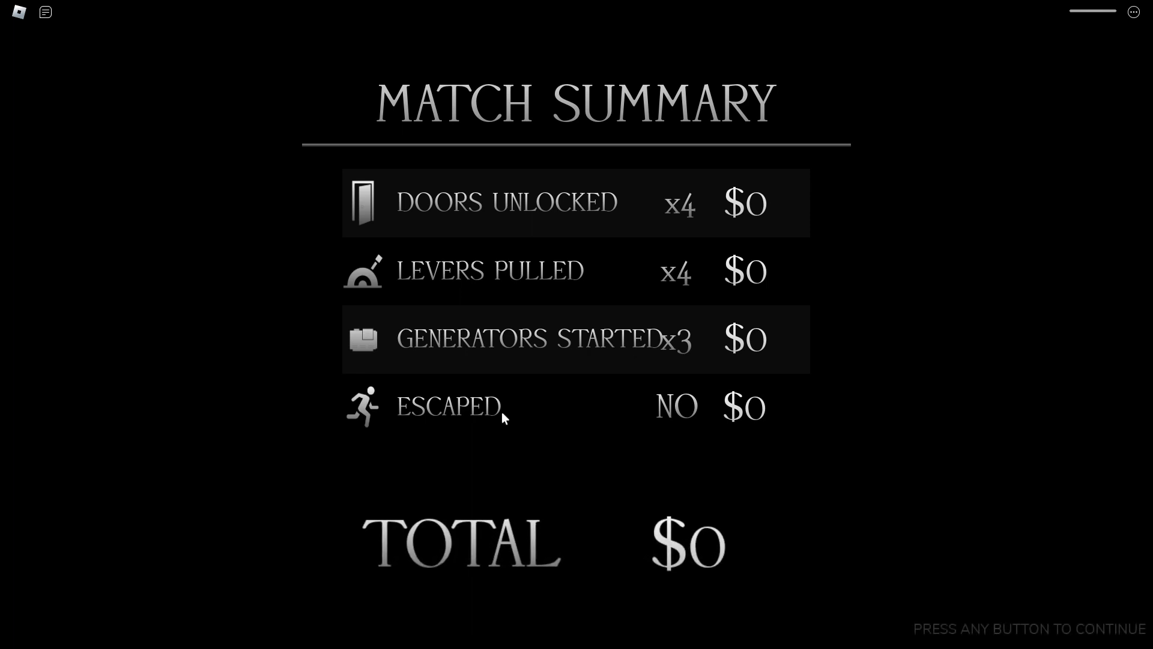
Dismiss the match summary and skip the loading and flashing-lights warning screens.
click(571, 417)
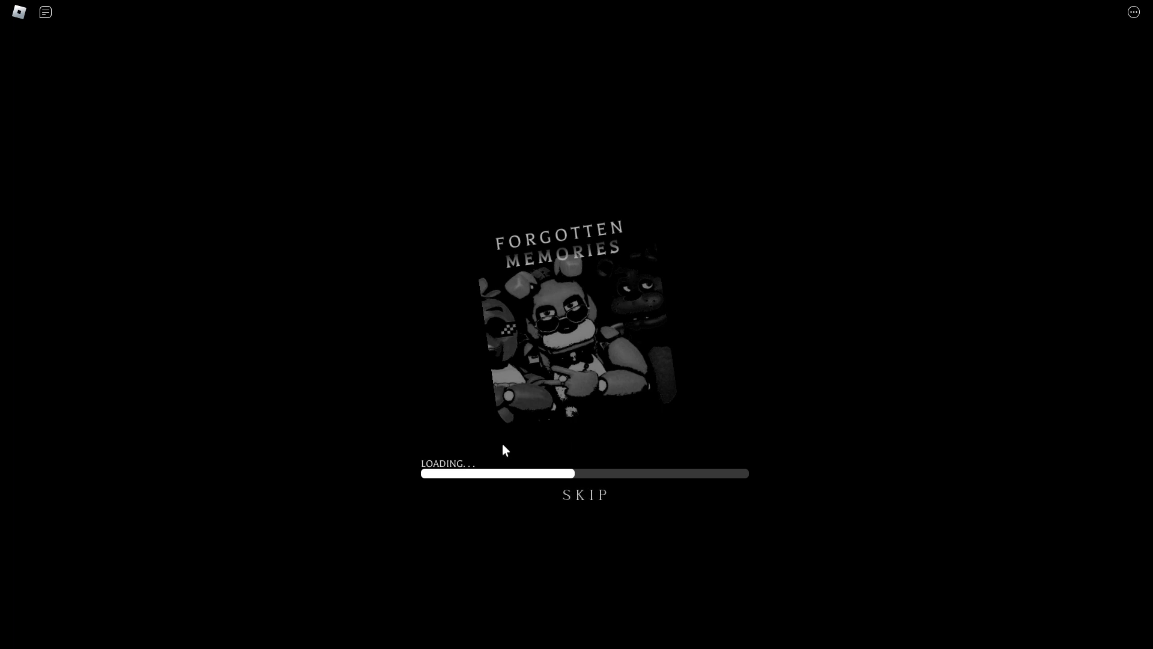
click(586, 495)
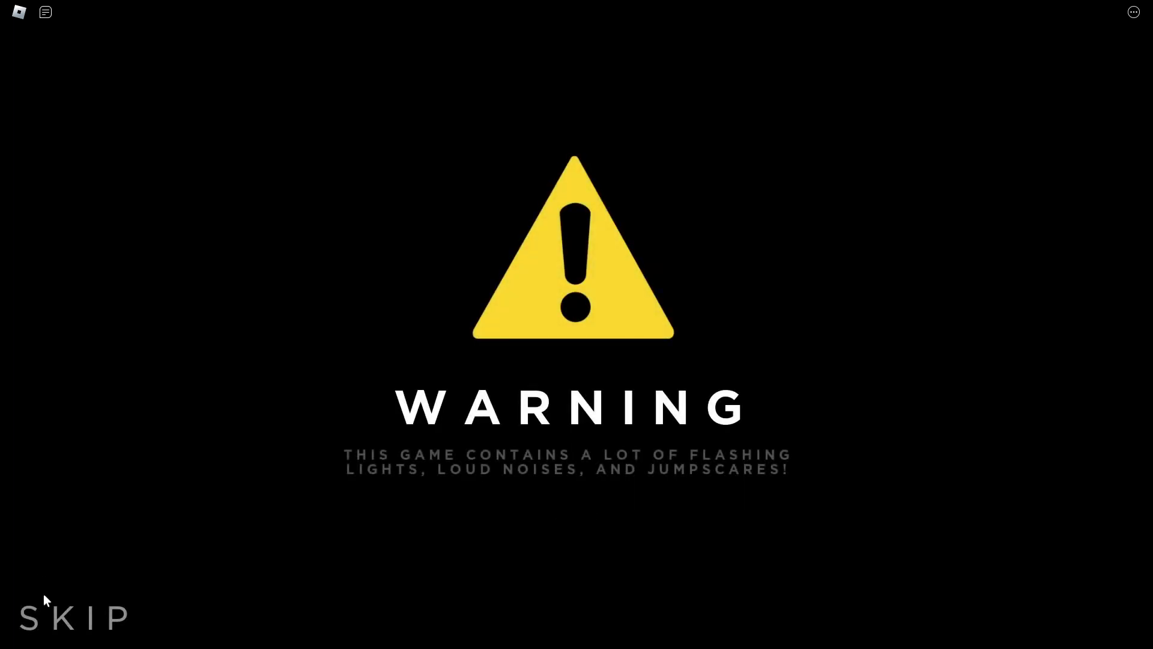
click(43, 613)
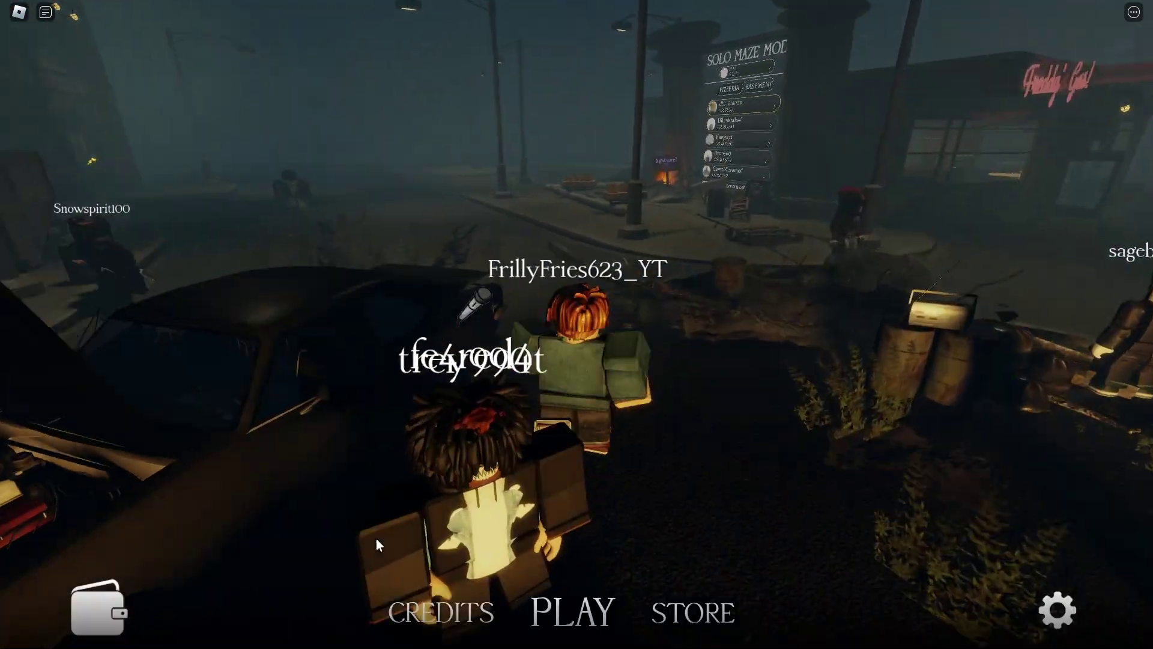
key(w)
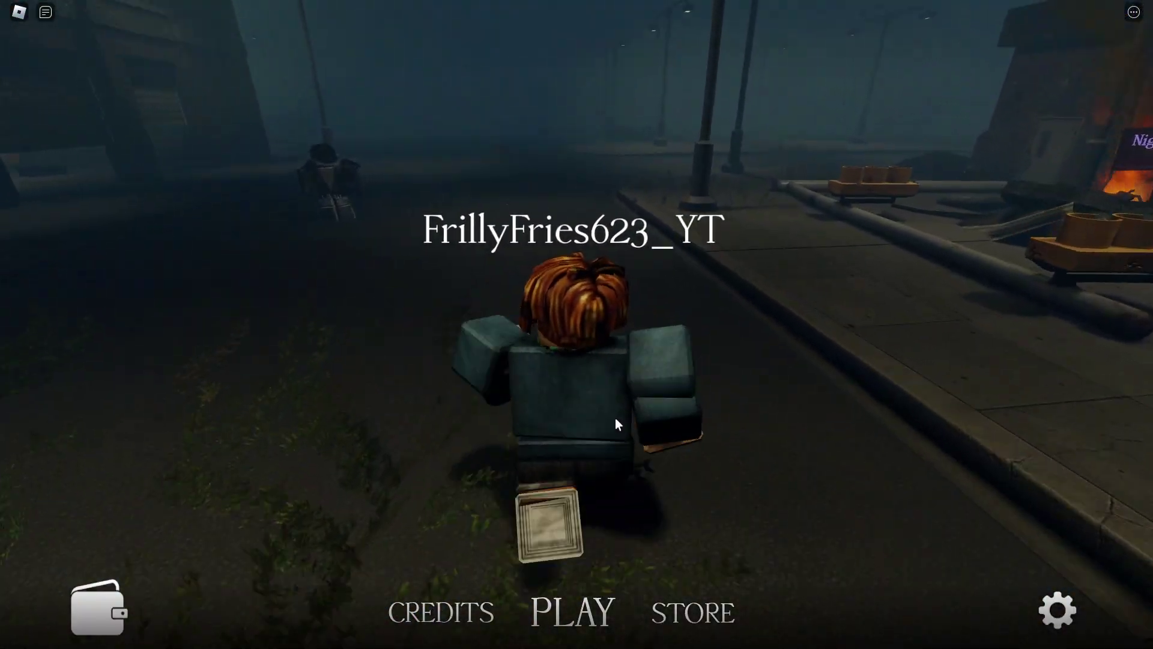
key(w)
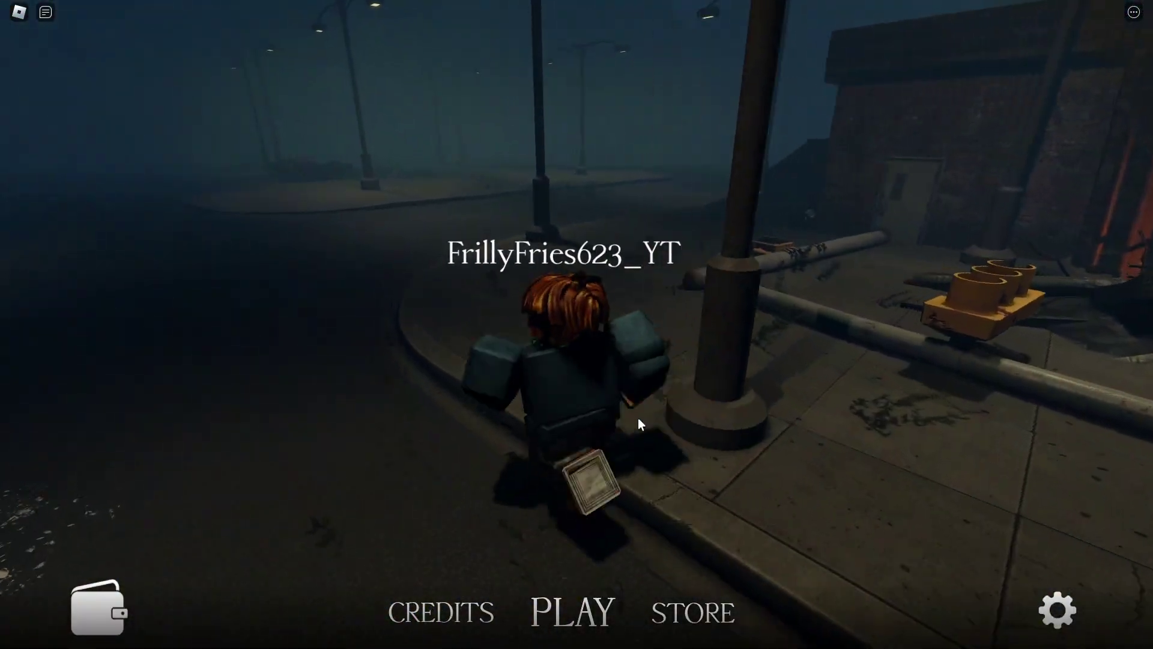
key(w)
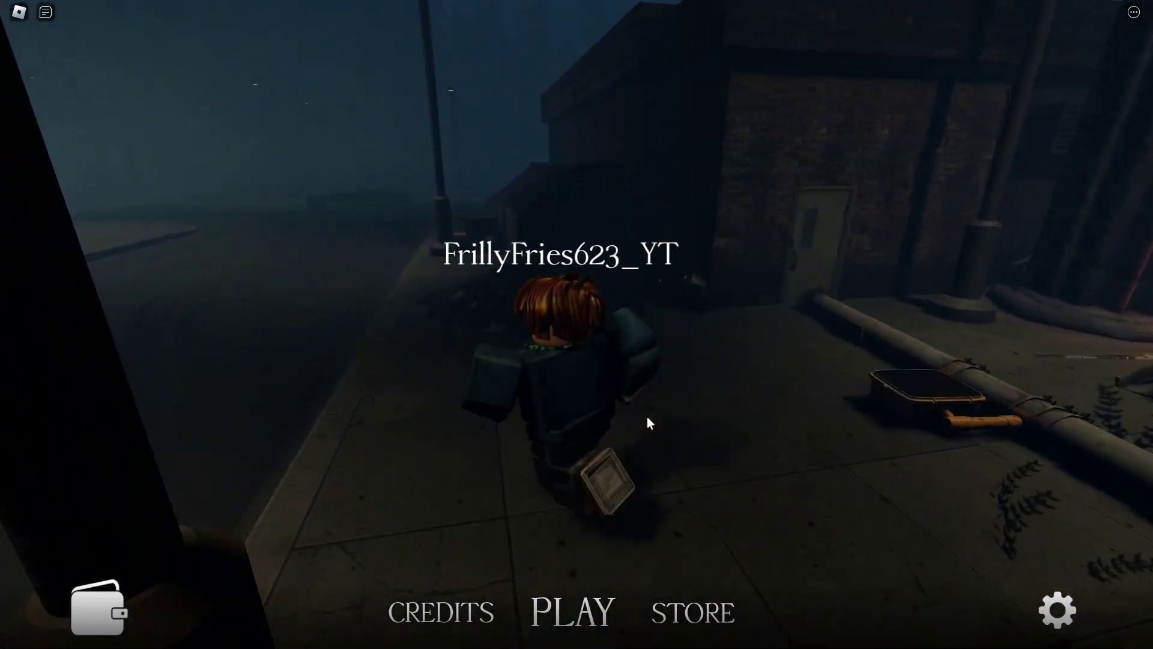
key(w)
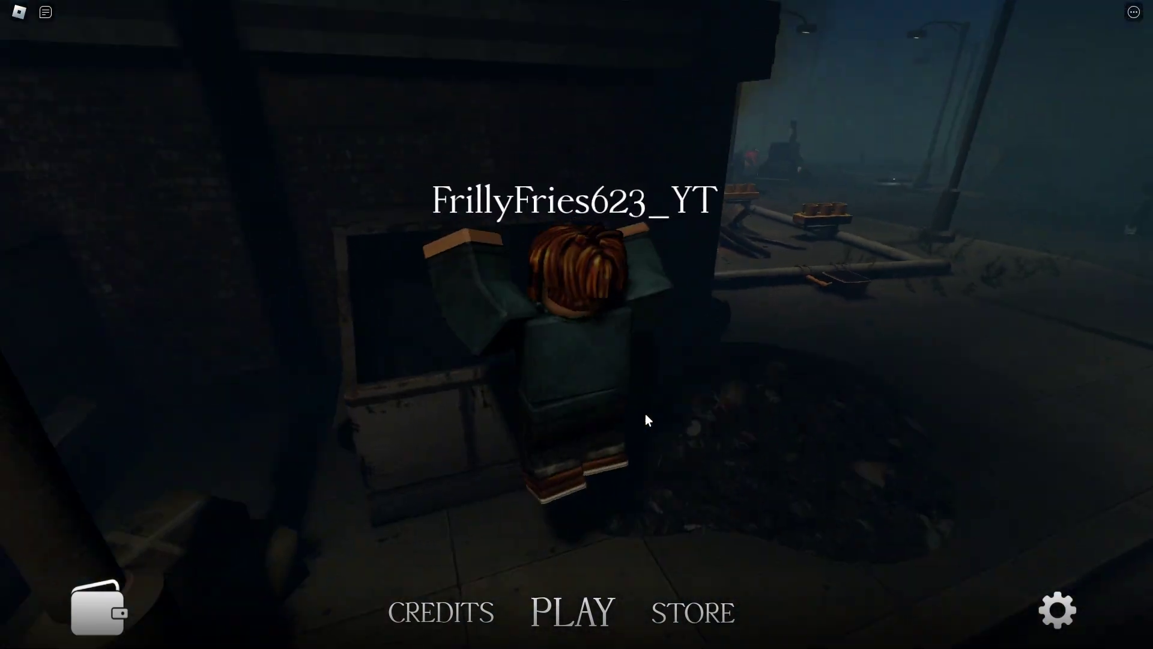
key(w)
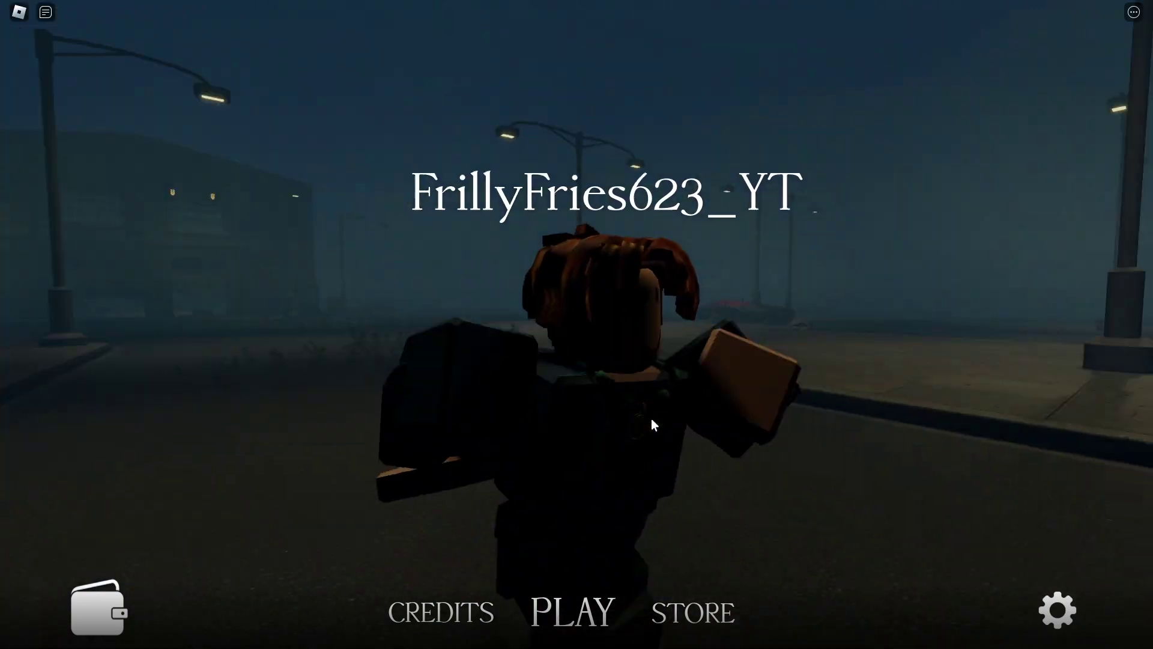
key(w)
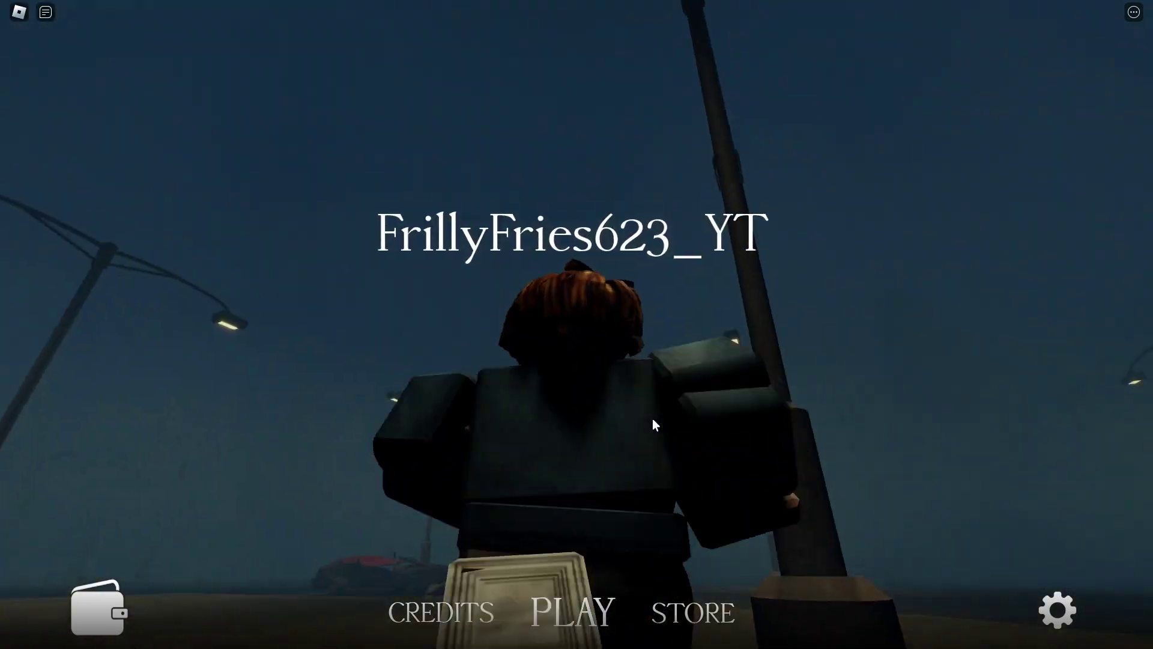
key(s)
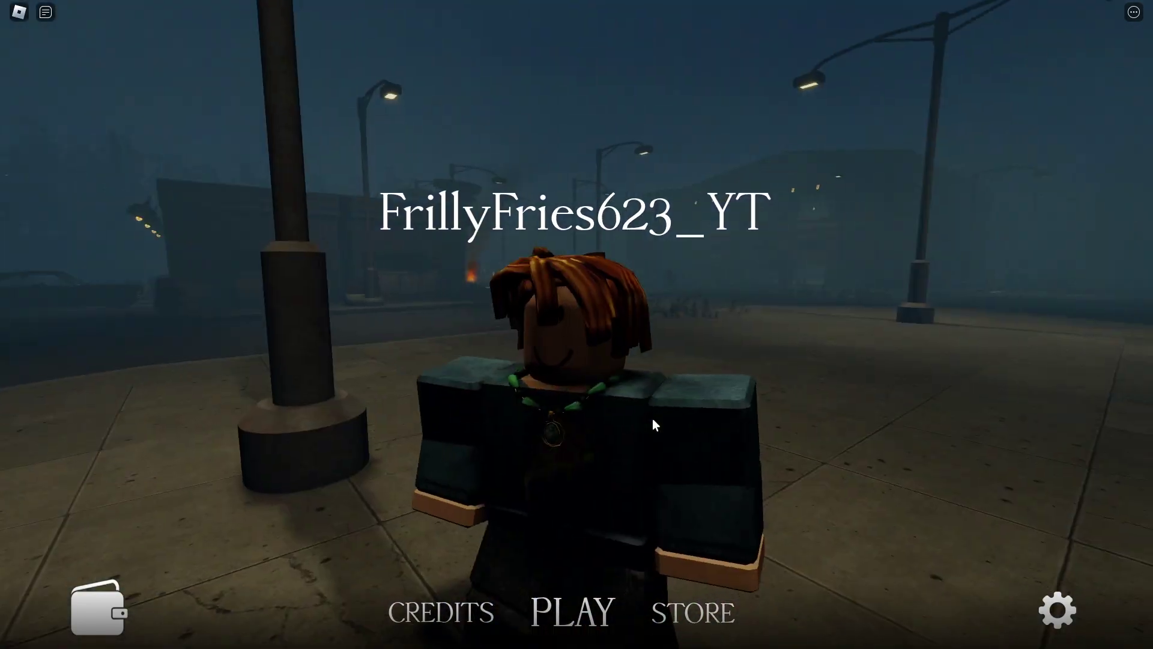
key(s)
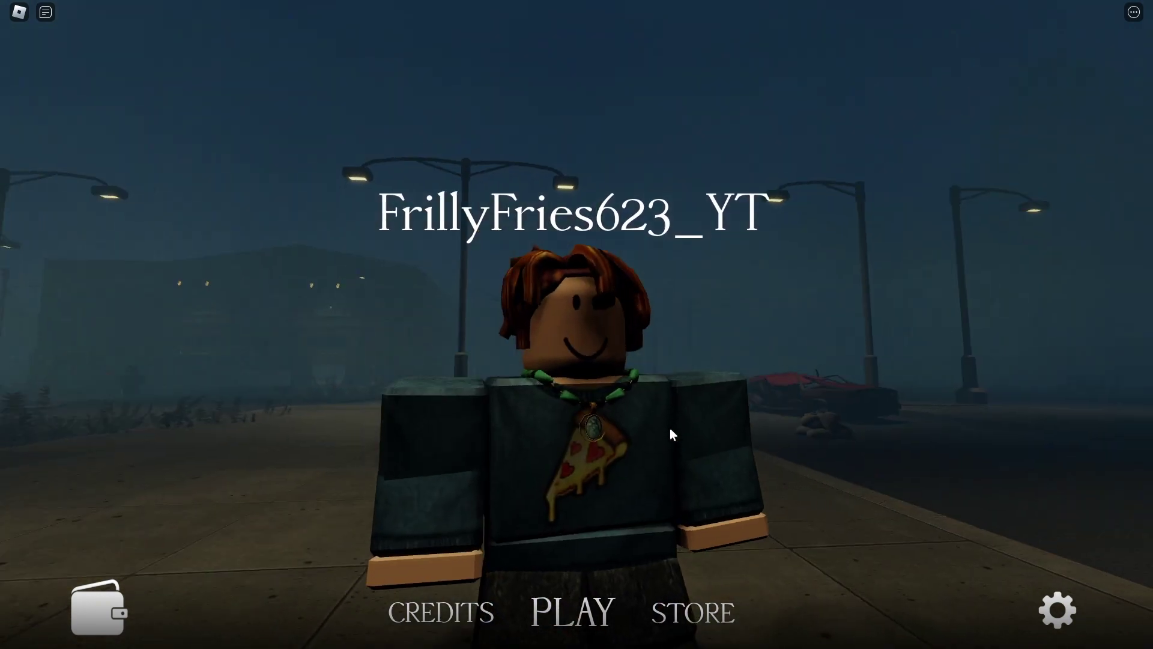
key(s)
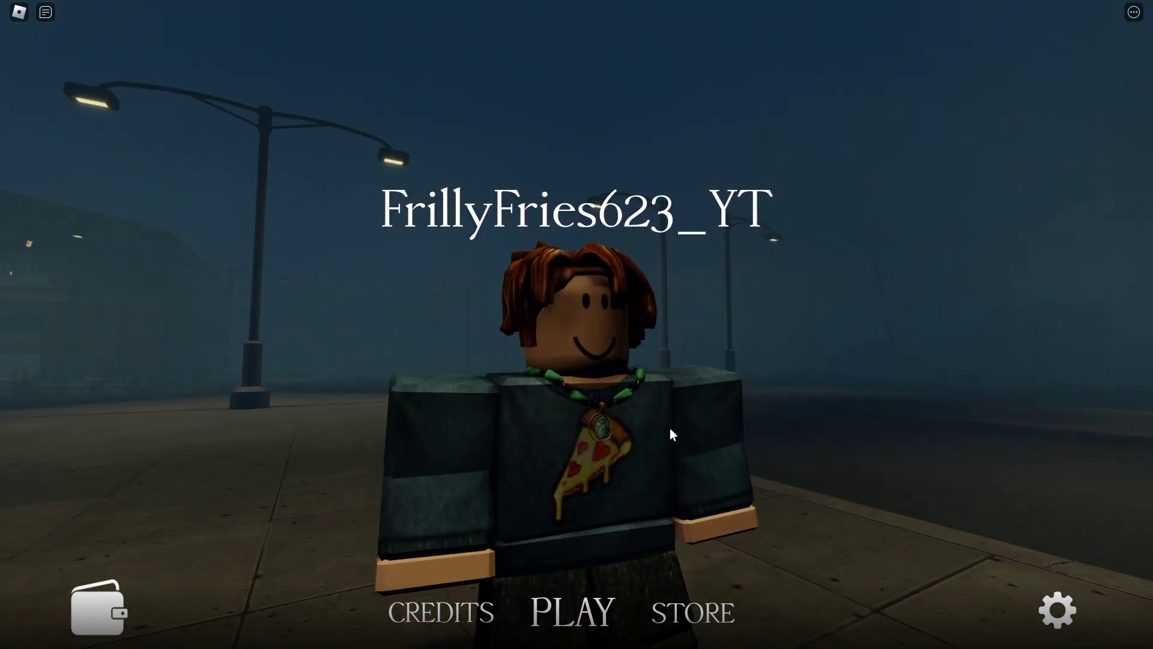
key(s)
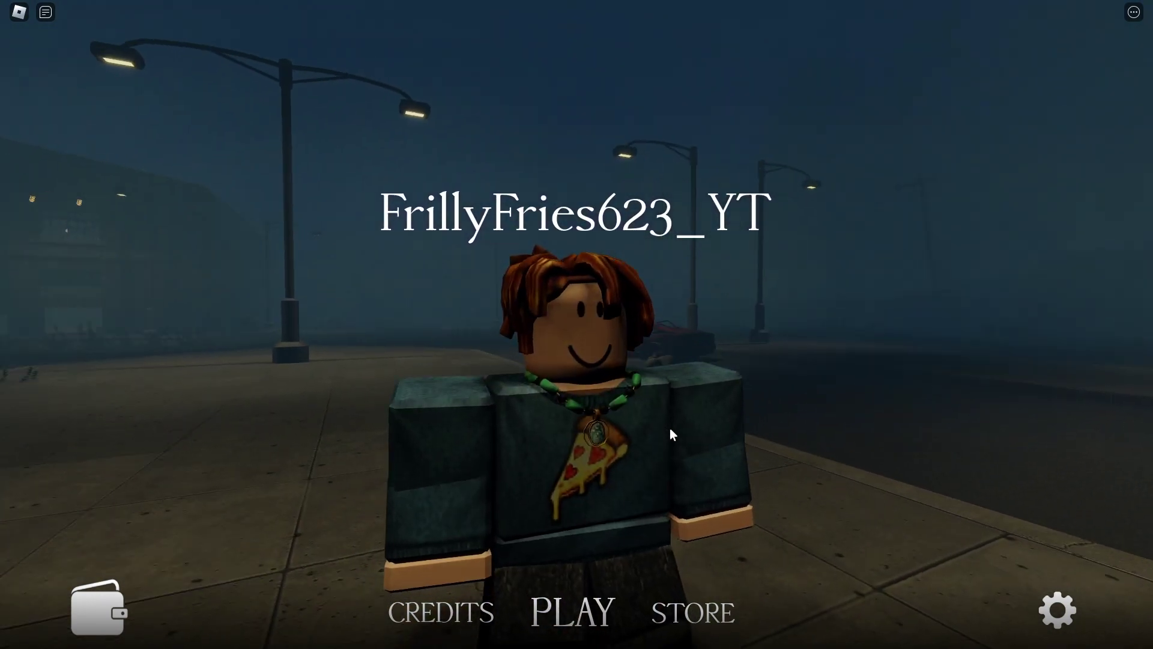
key(s)
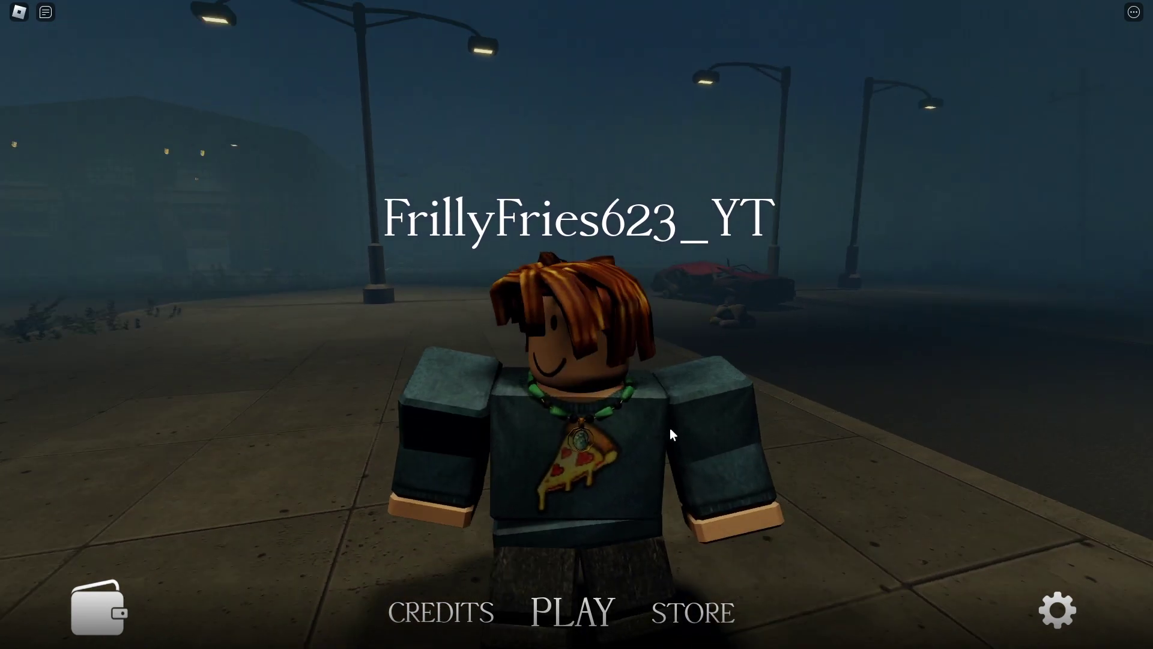